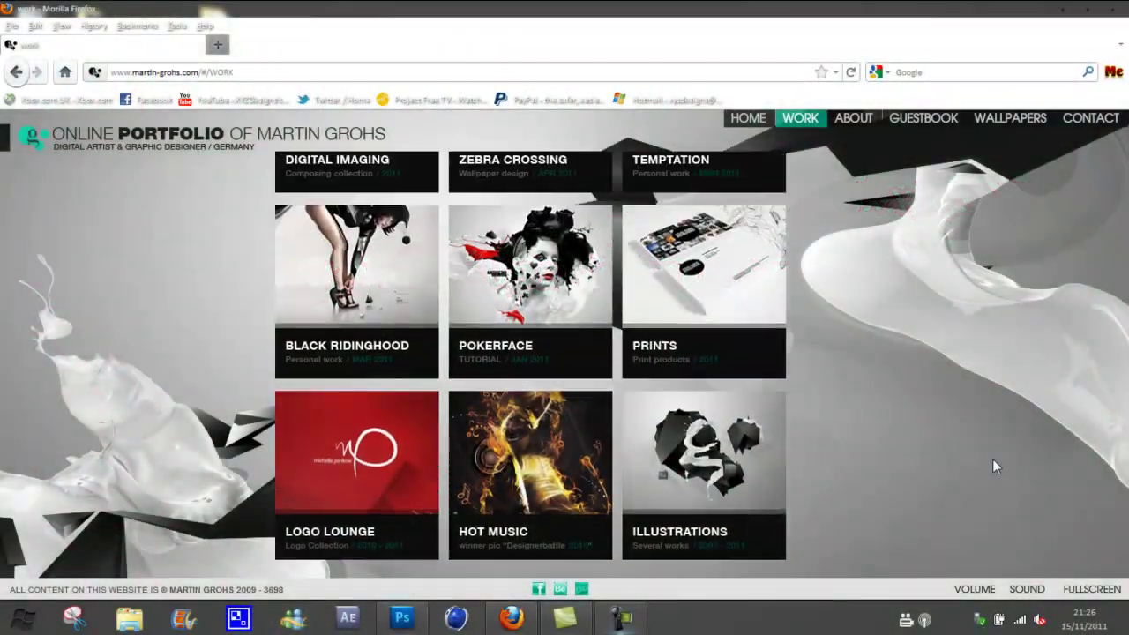
# - Open the Illustrations project in the Firefox portfolio and enlarge its artwork to full size
pyautogui.scroll(2, 993, 460)
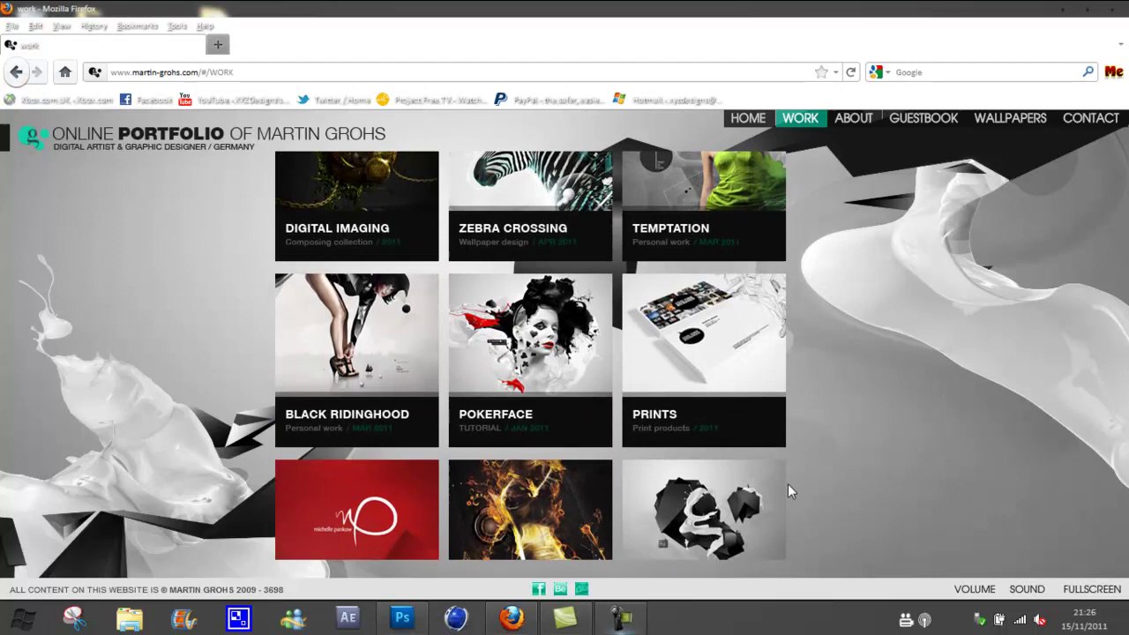
pyautogui.scroll(-1, 785, 485)
pyautogui.scroll(3, 785, 485)
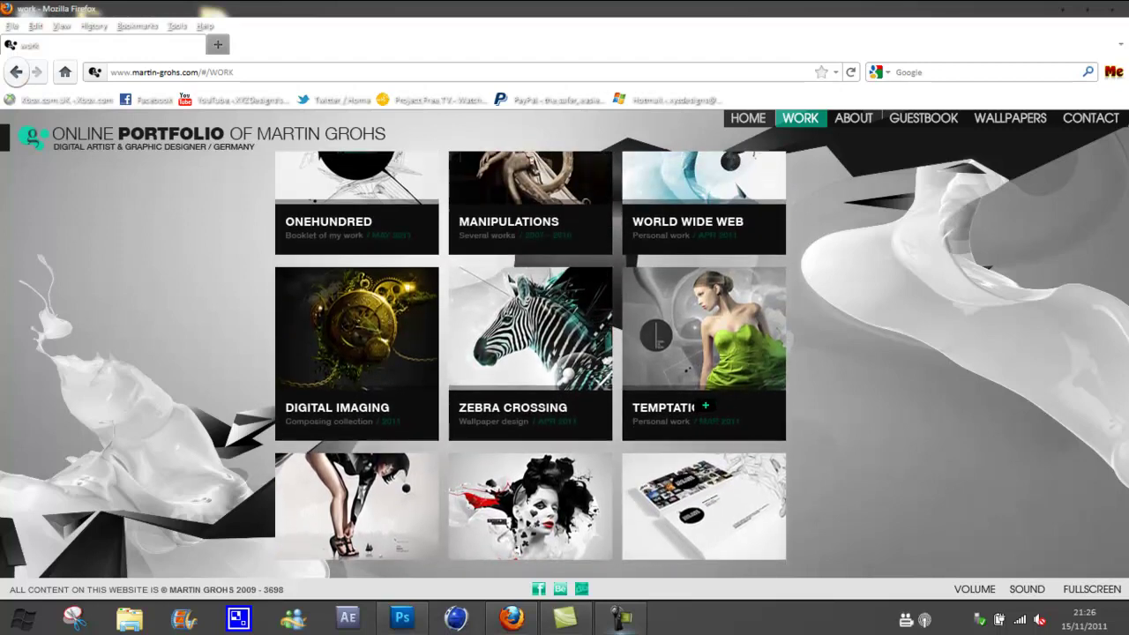
pyautogui.scroll(6, 705, 406)
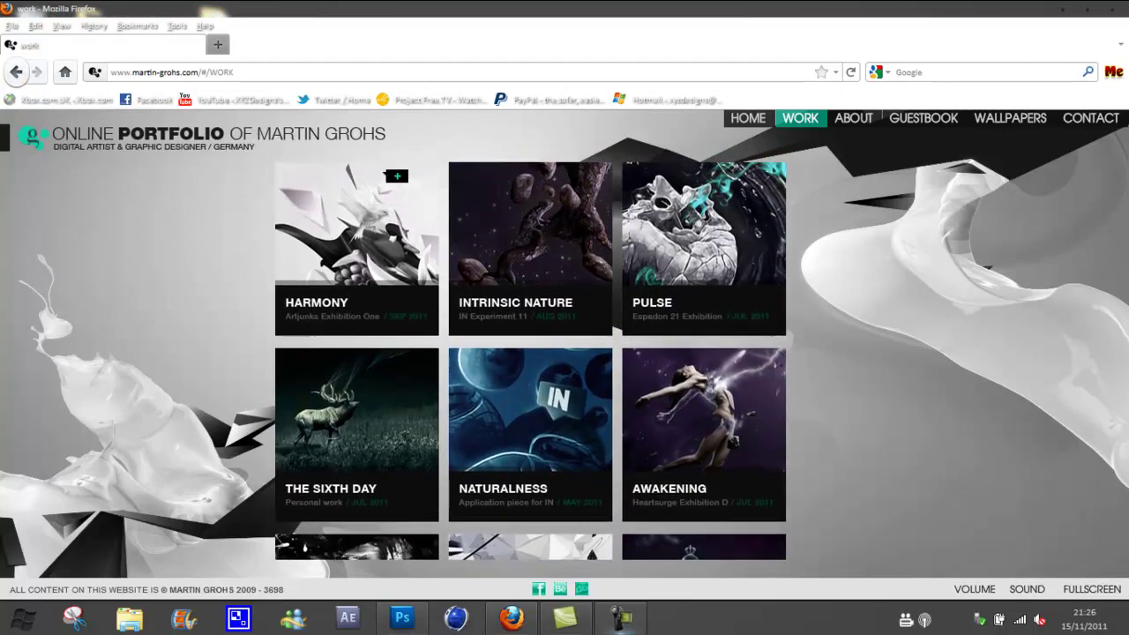
pyautogui.scroll(-4, 397, 175)
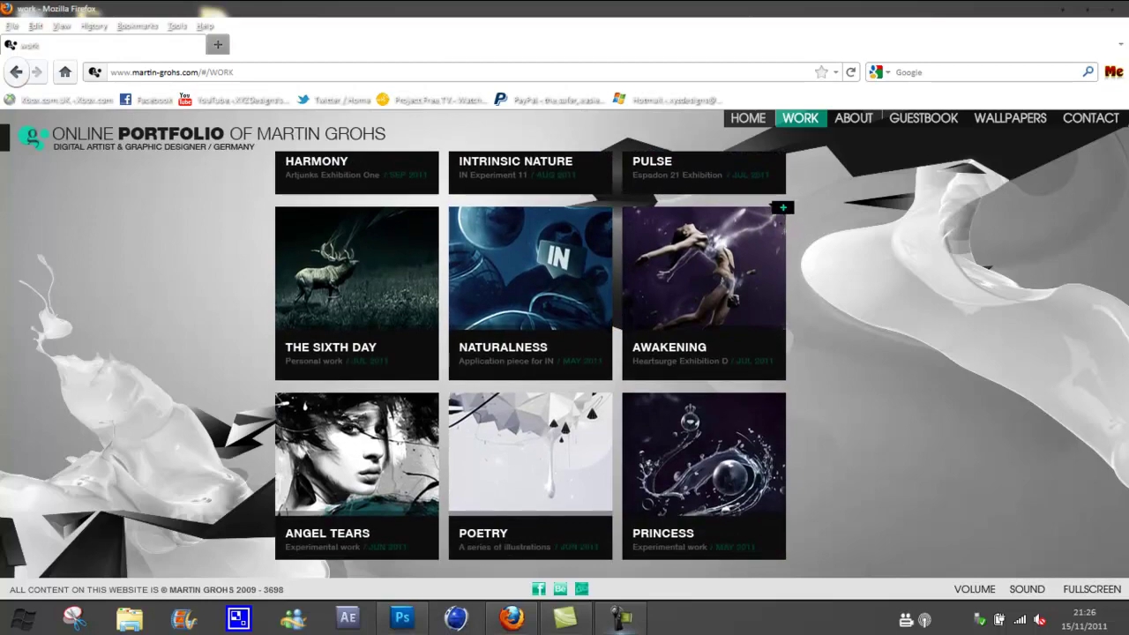
pyautogui.scroll(4, 846, 145)
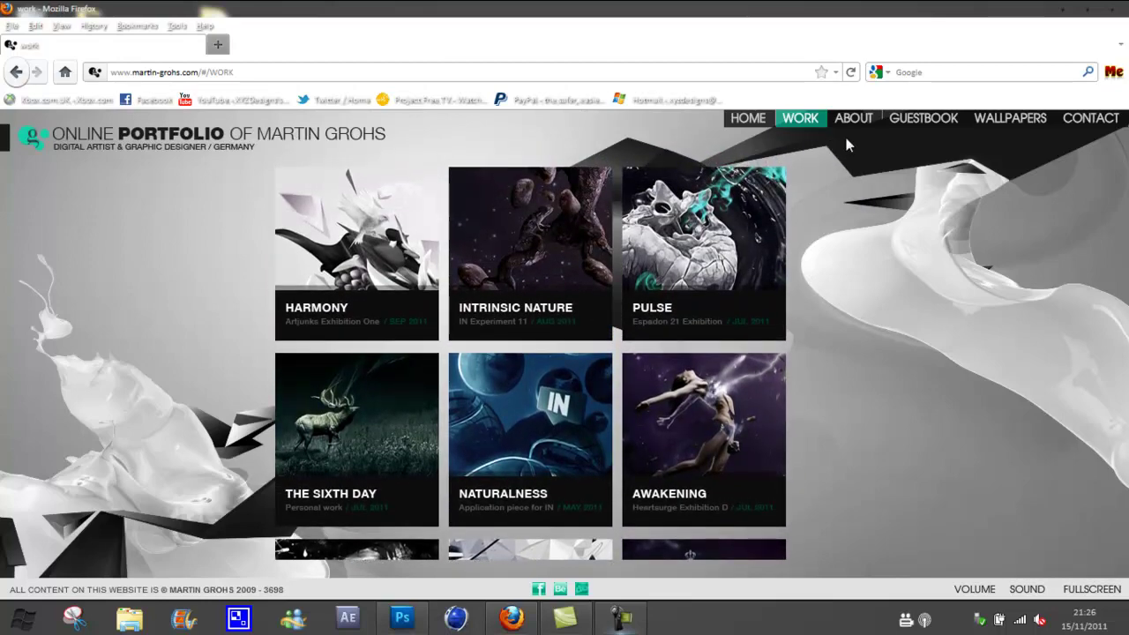
pyautogui.scroll(-10, 758, 353)
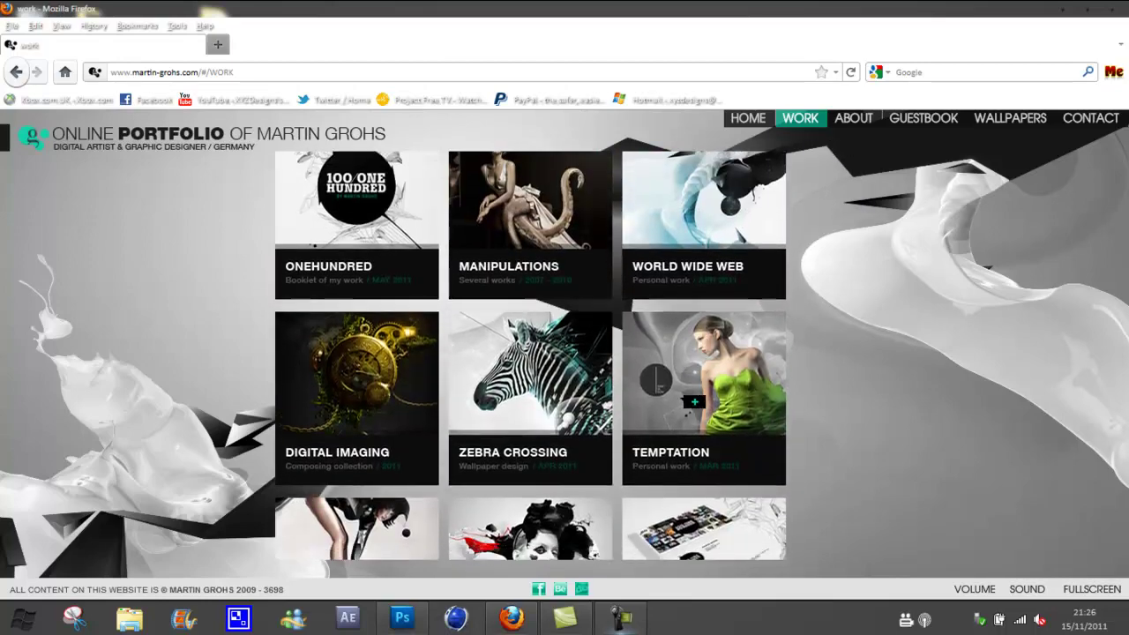
pyautogui.scroll(-5, 688, 410)
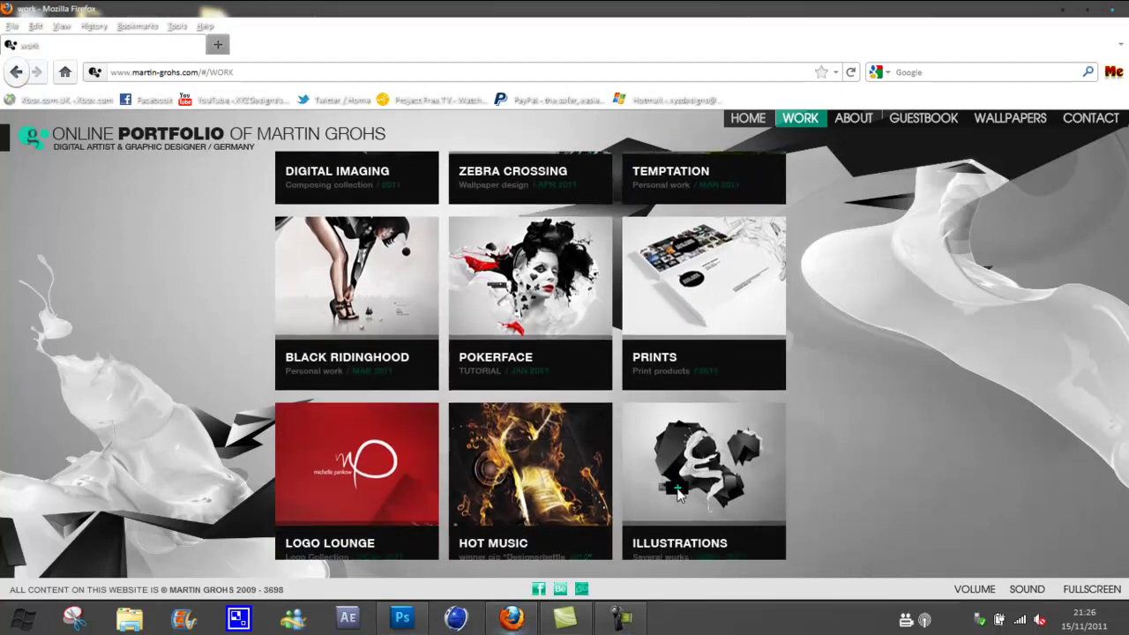
pyautogui.click(678, 495)
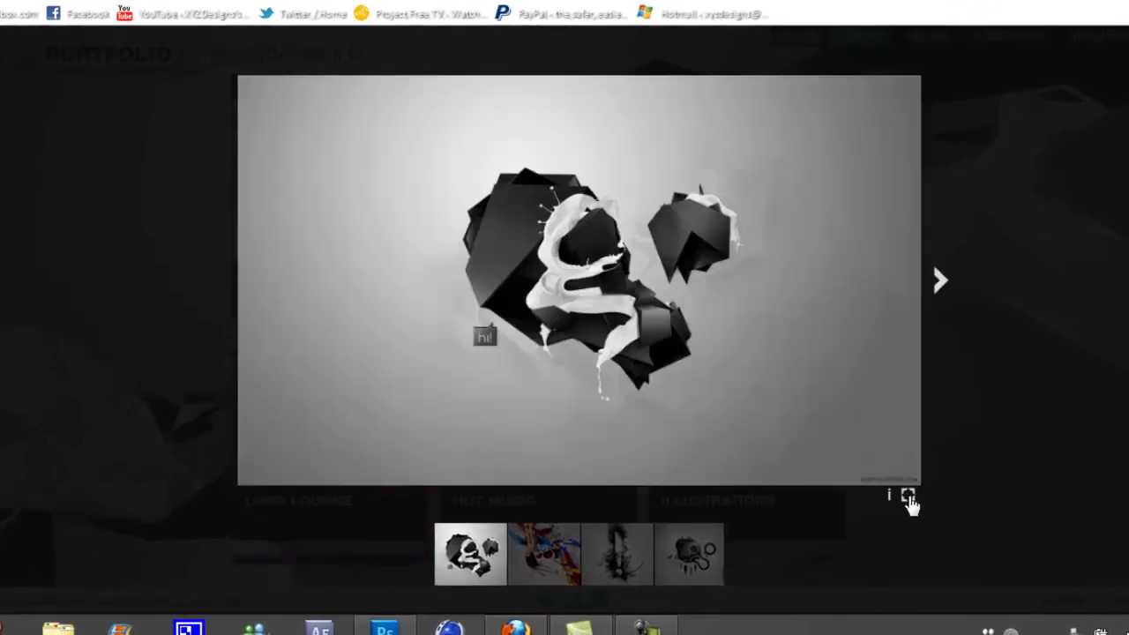
pyautogui.click(880, 500)
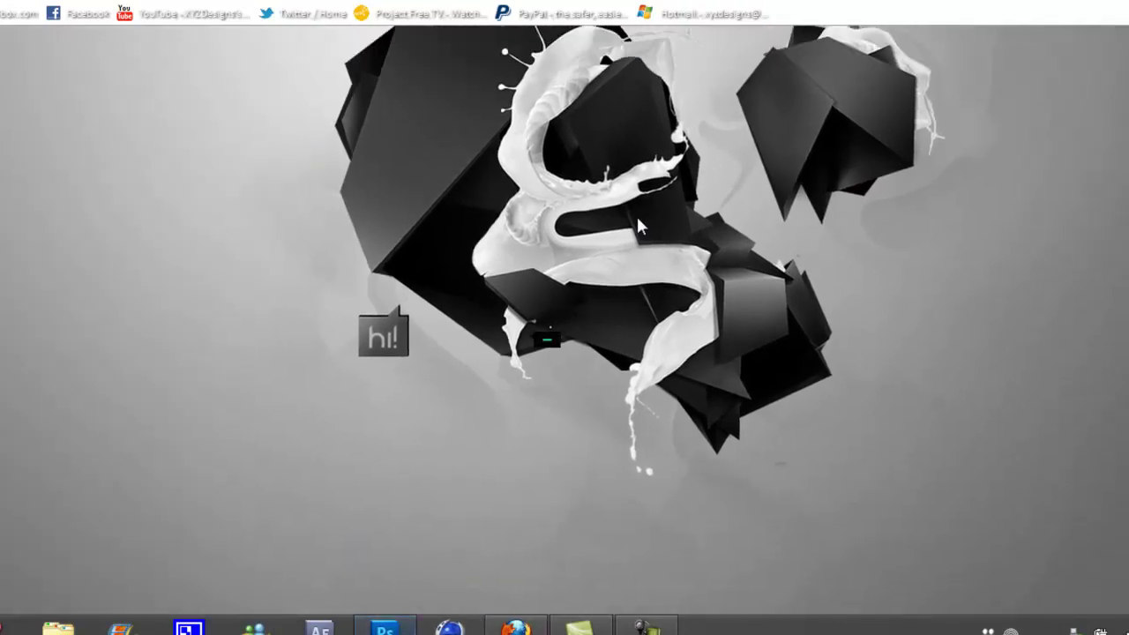
# - Return to Photoshop's Untitled-2 document and try selecting and grouping its three shape layers
pyautogui.click(385, 628)
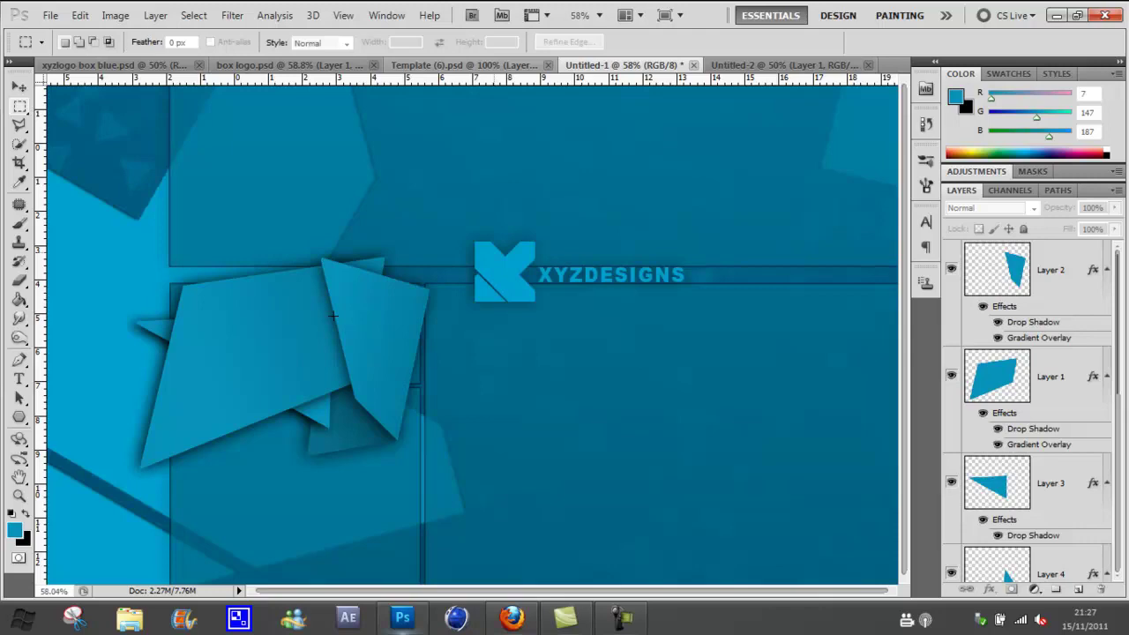
pyautogui.hotkey('ctrl', 'shift', 'Tab')
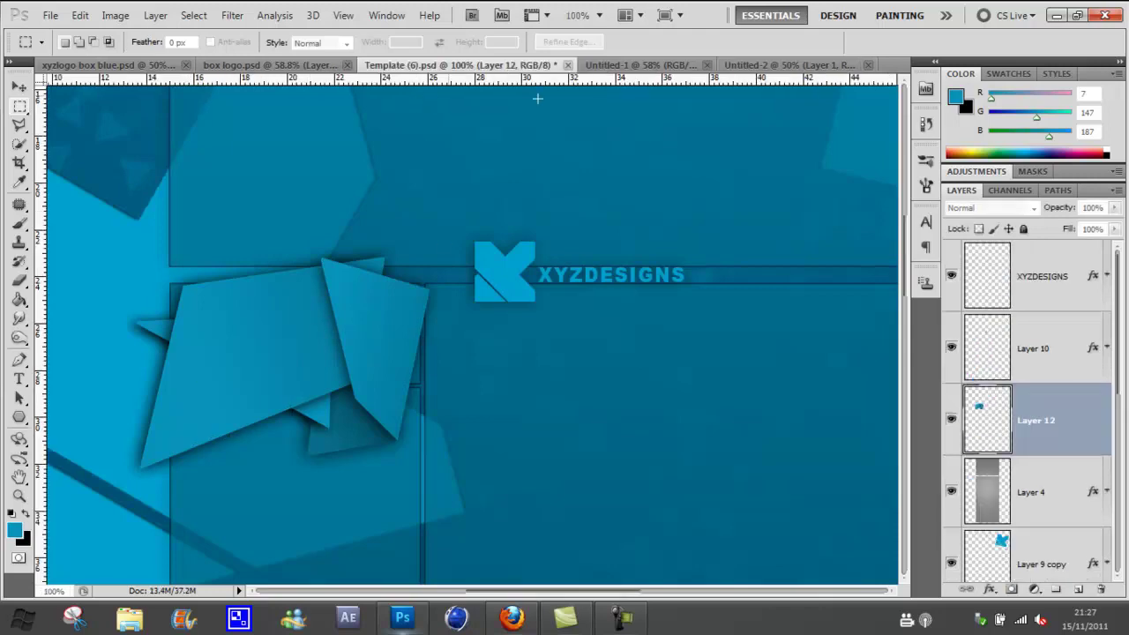
pyautogui.click(745, 67)
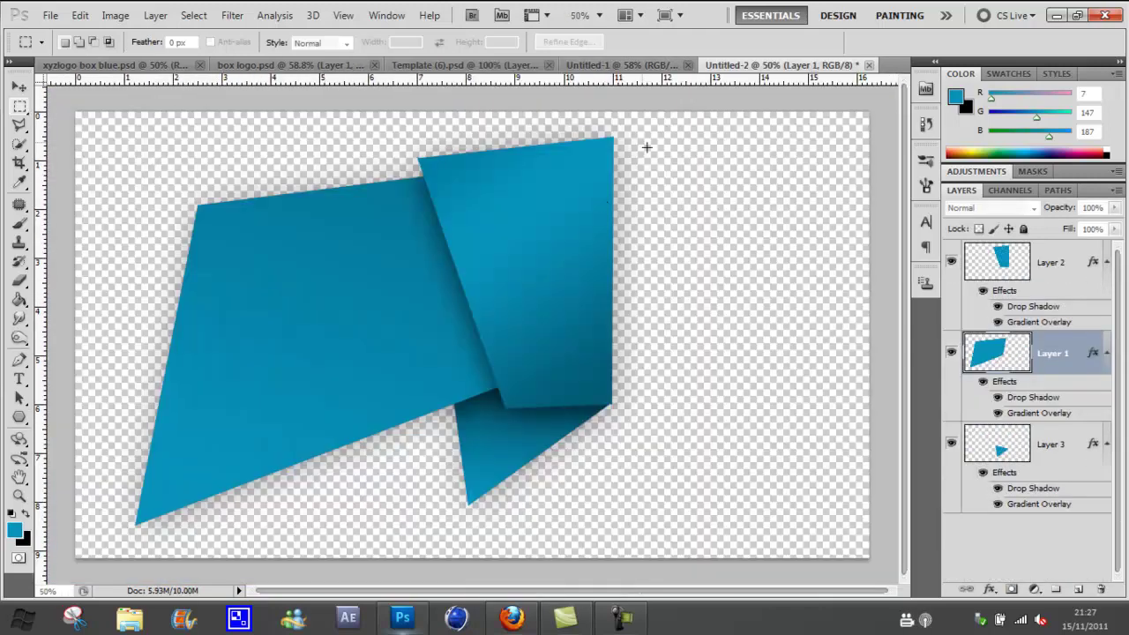
pyautogui.click(1065, 455)
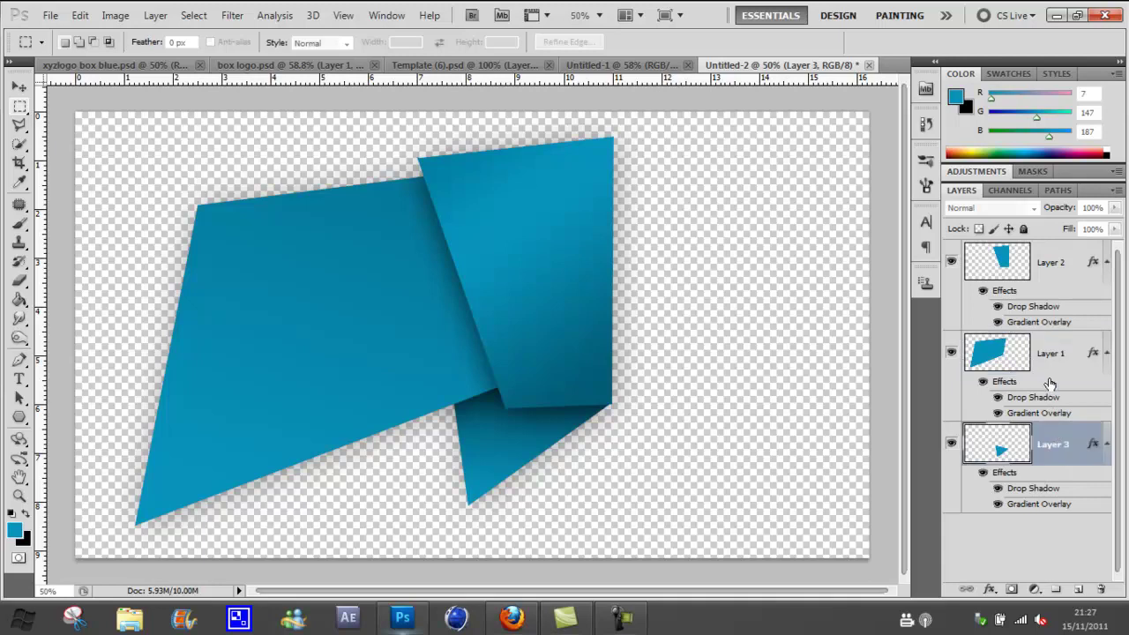
pyautogui.keyDown('shift'); pyautogui.click(1059, 259); pyautogui.keyUp('shift')
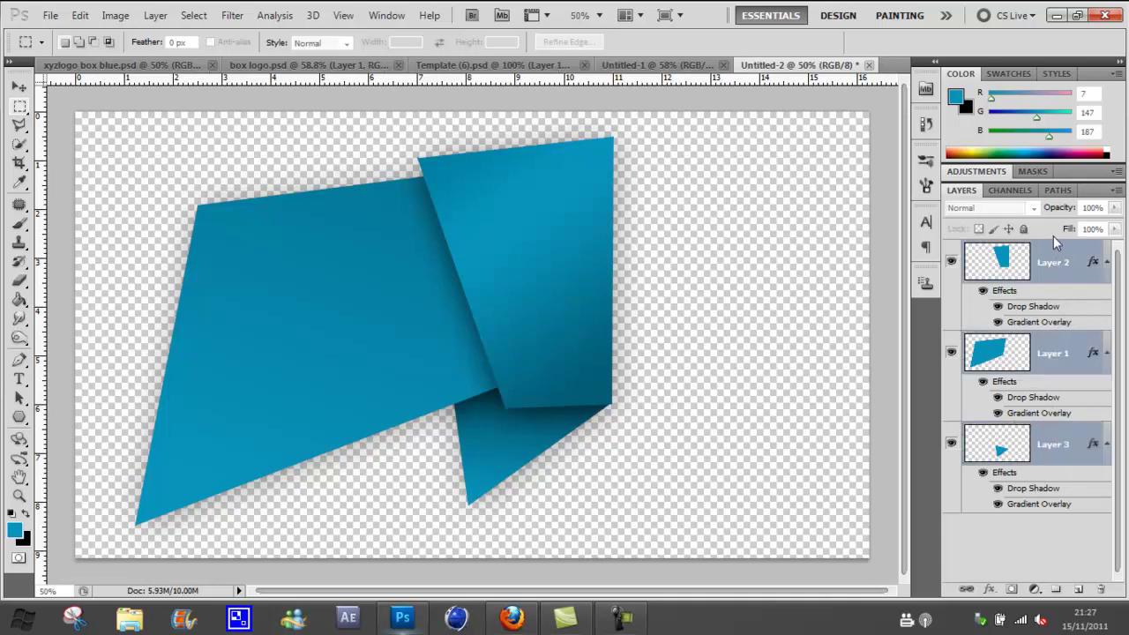
pyautogui.moveTo(1078, 375); pyautogui.dragTo(1108, 582)
pyautogui.click(1088, 543)
# - Delete Layer 3 and Layer 1, hide Layer 2, and close Untitled-2
pyautogui.moveTo(1083, 457); pyautogui.dragTo(1100, 589)
pyautogui.moveTo(1087, 363); pyautogui.dragTo(1101, 590)
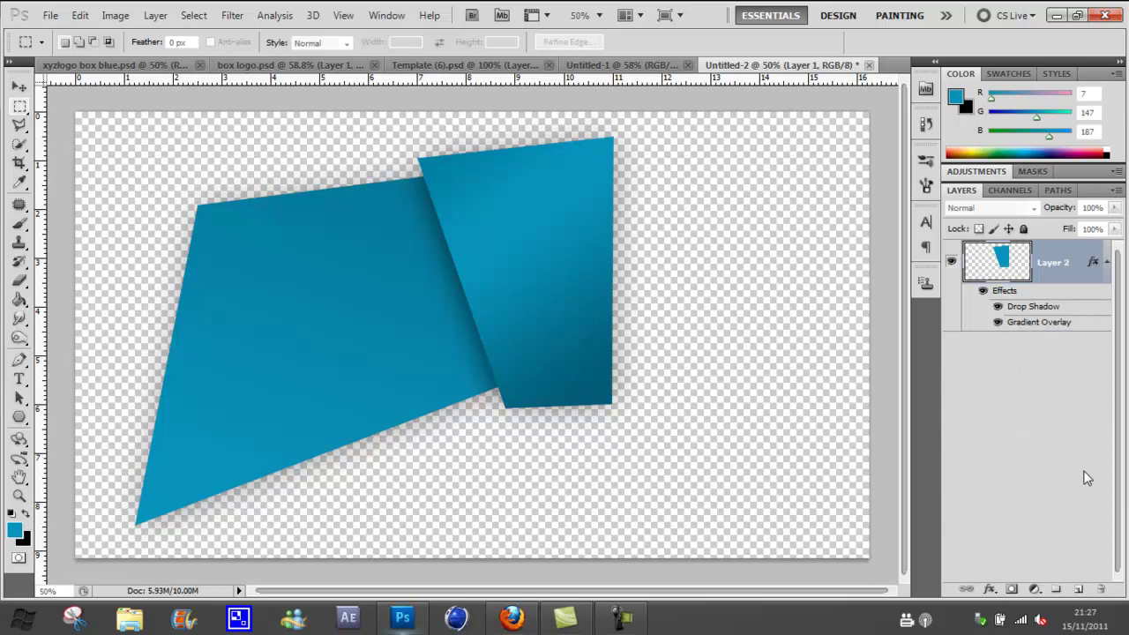
pyautogui.moveTo(1078, 264); pyautogui.dragTo(1090, 494)
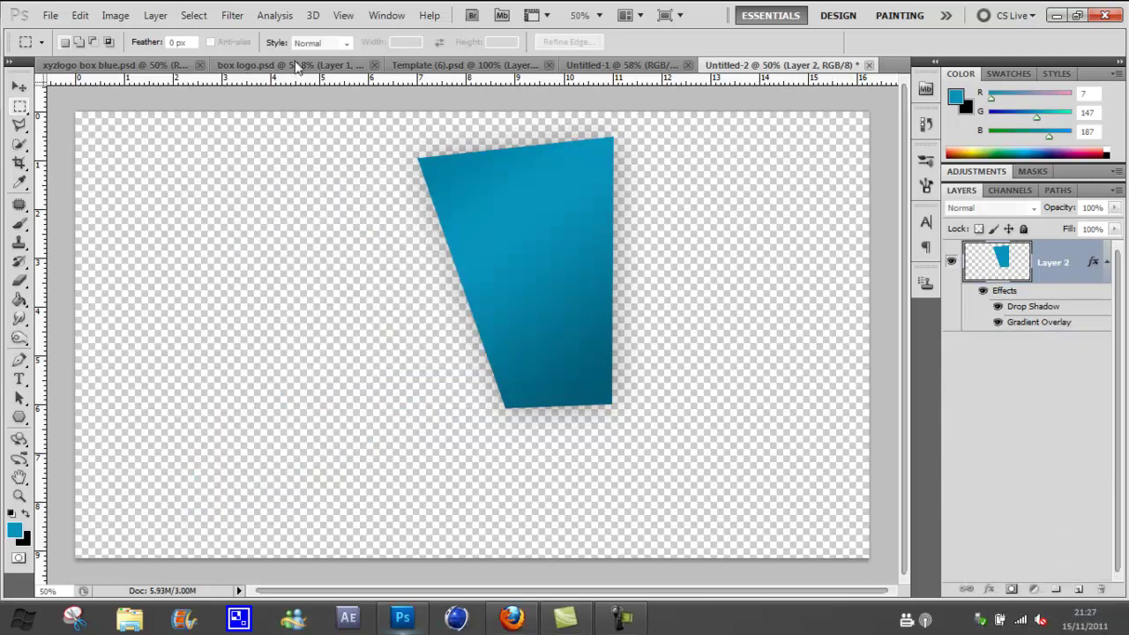
pyautogui.click(952, 262)
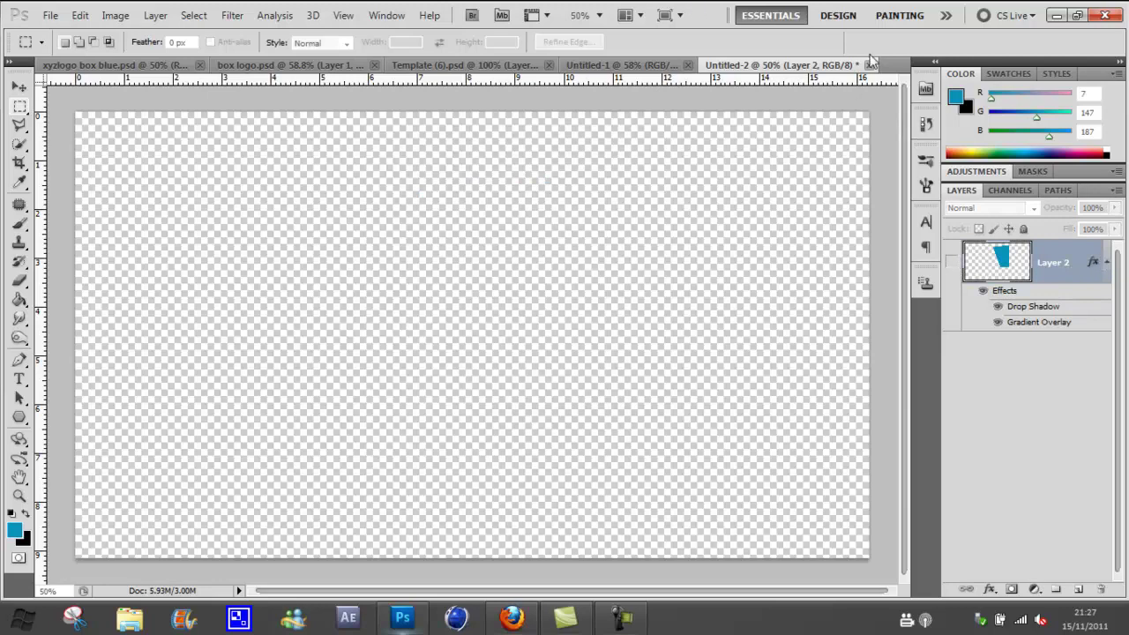
pyautogui.click(869, 65)
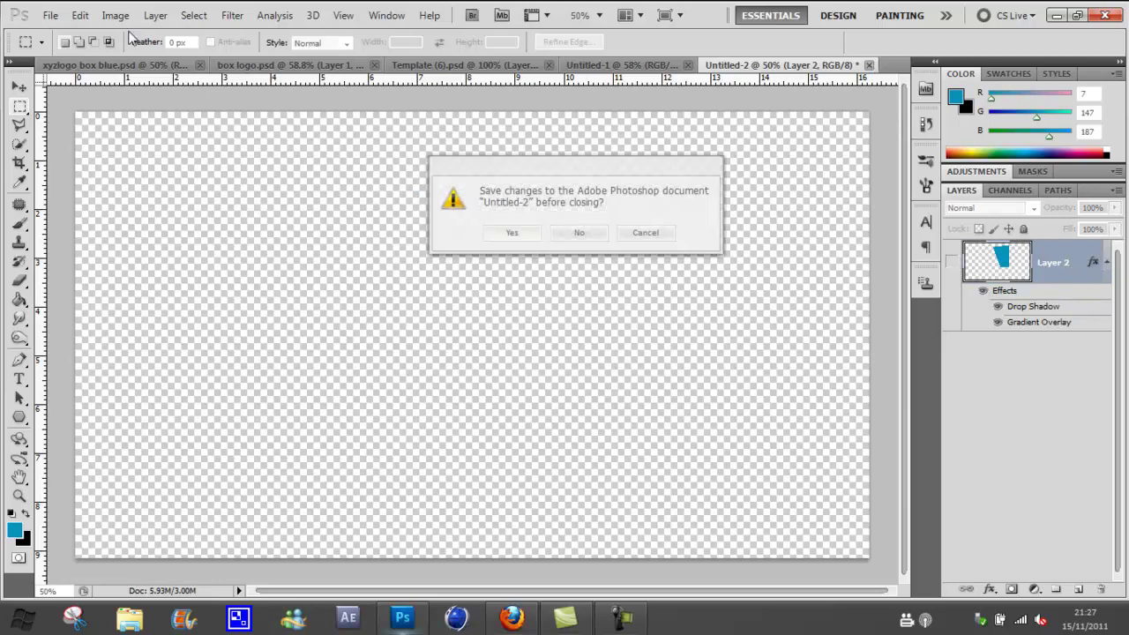
# - Discard Untitled-2 without saving and create a new document from the 1920 px X 1080 px preset
pyautogui.click(567, 234)
pyautogui.click(48, 18)
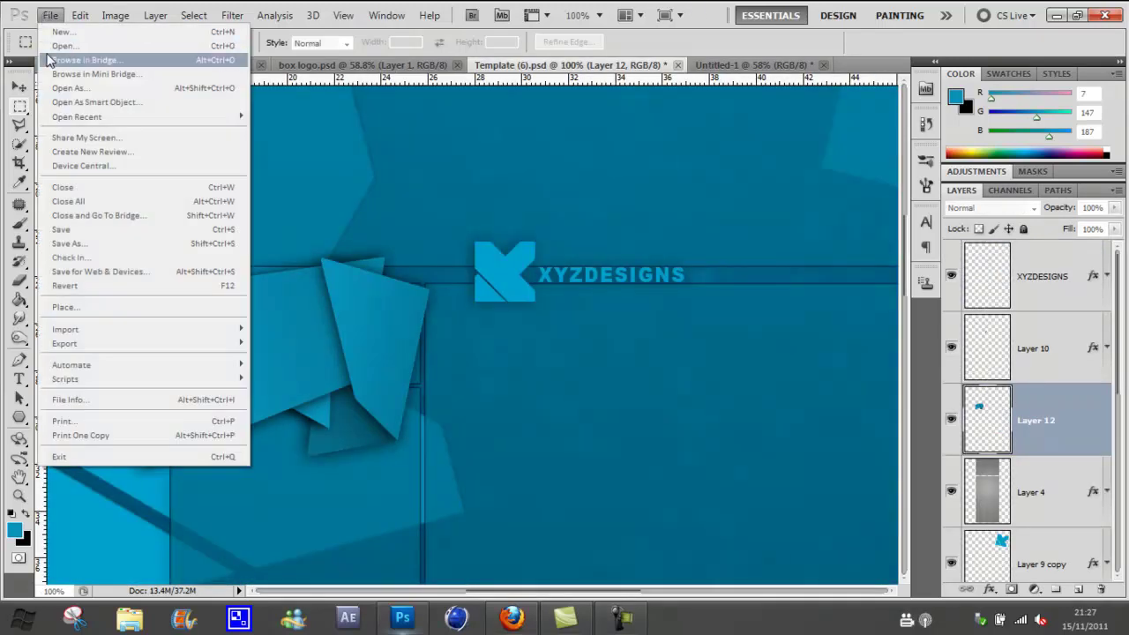
pyautogui.click(80, 61)
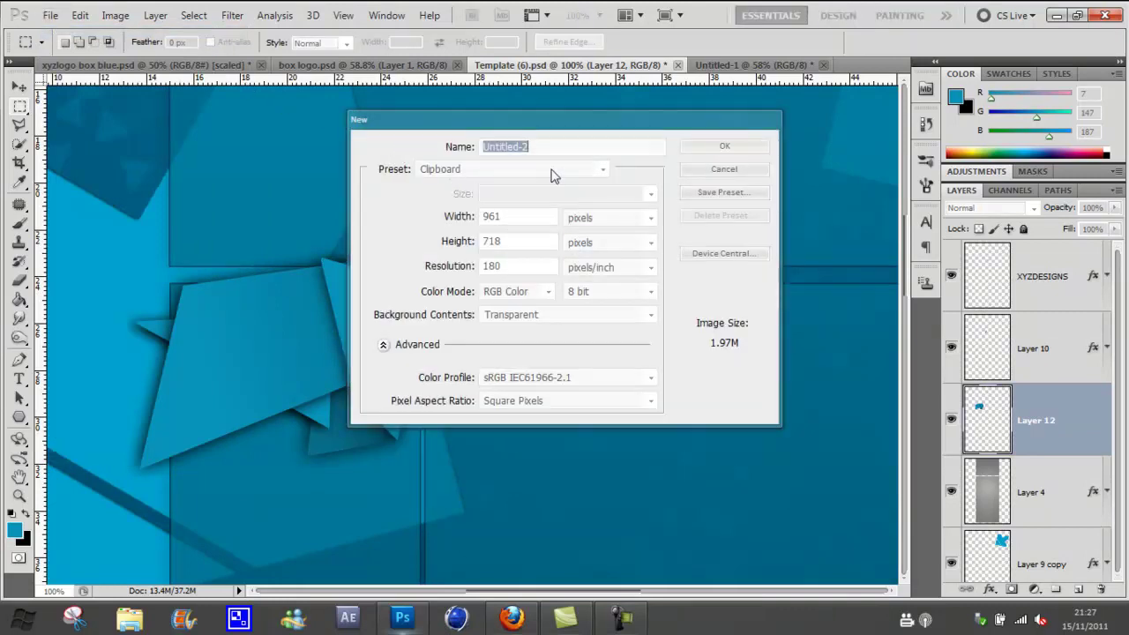
pyautogui.click(603, 170)
pyautogui.click(577, 241)
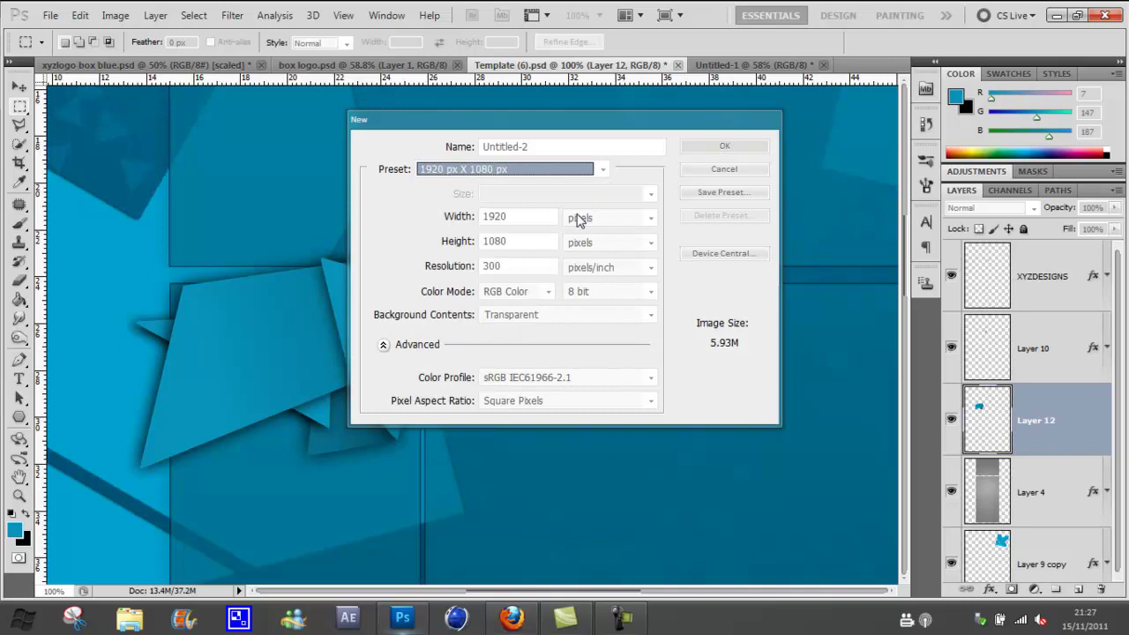
pyautogui.click(749, 146)
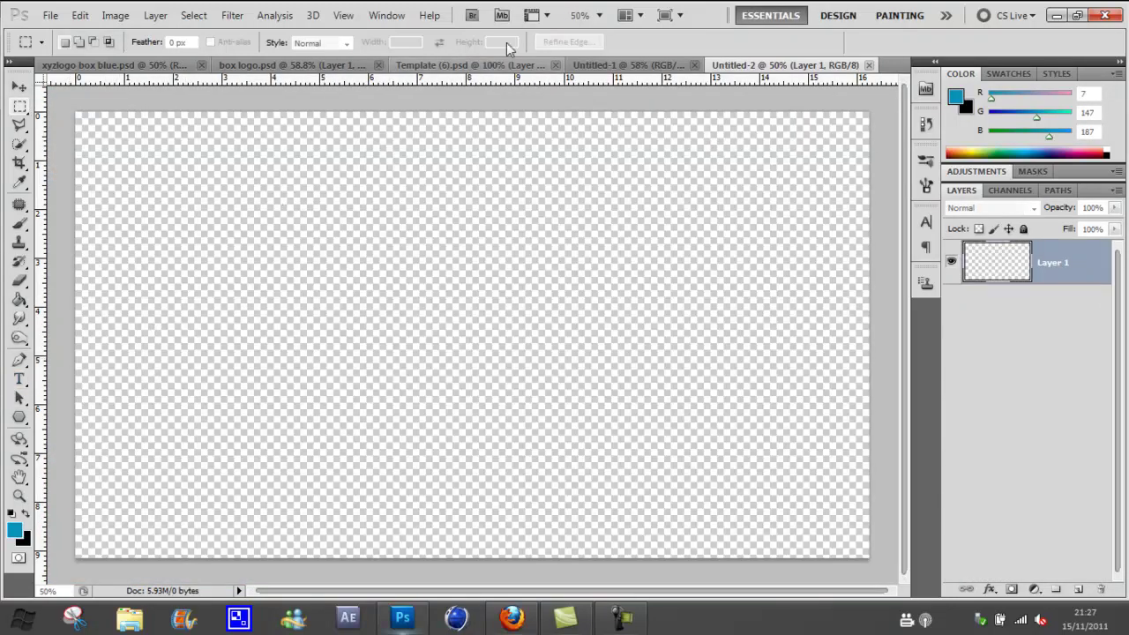
# - Compare with Untitled-1, then return to the blank Untitled-2 and select the Polygonal Lasso Tool
pyautogui.click(601, 66)
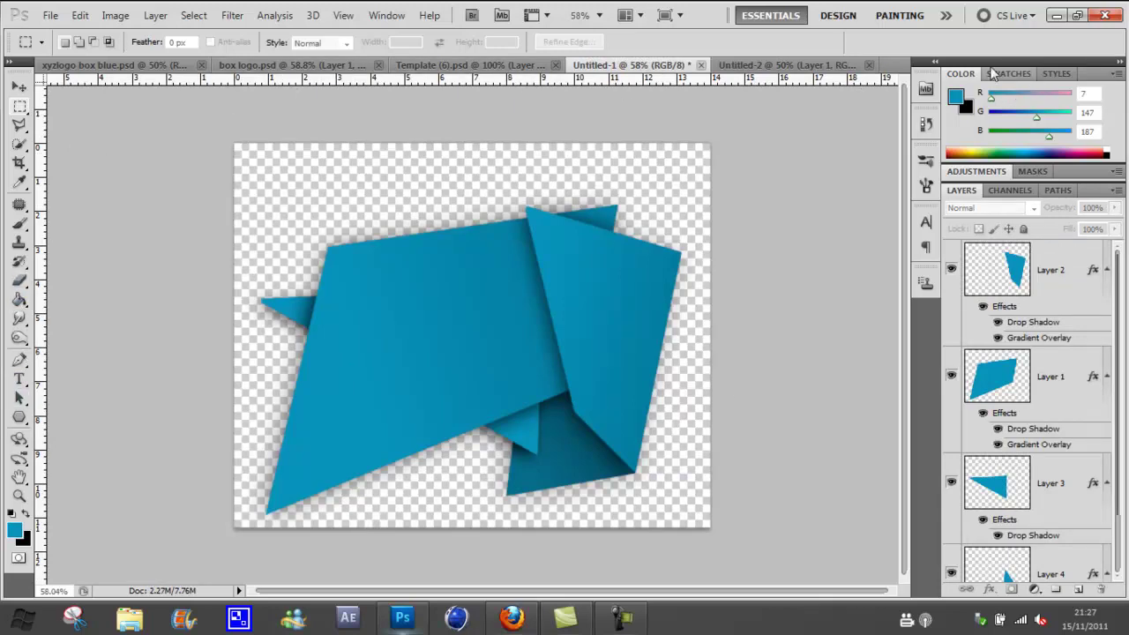
pyautogui.click(793, 65)
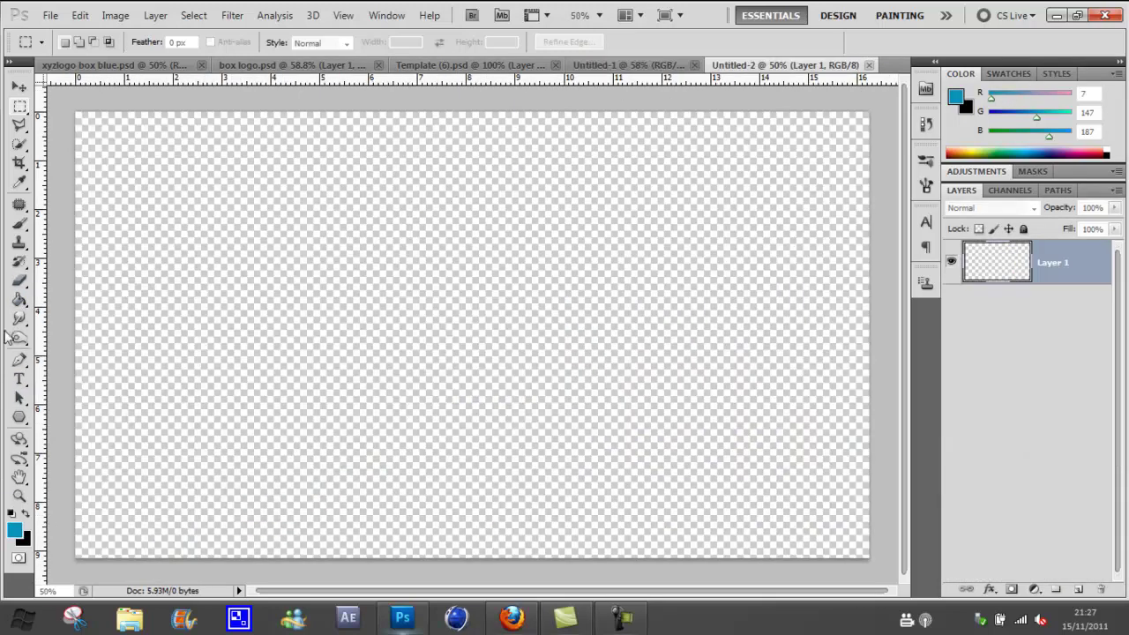
pyautogui.click(19, 126)
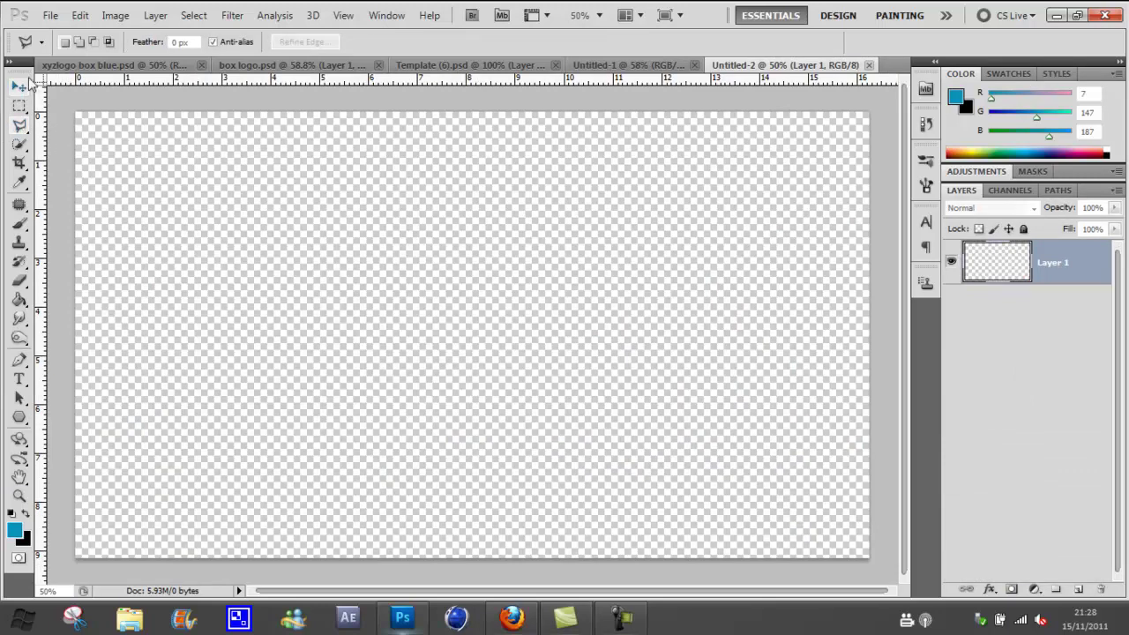
pyautogui.keyDown('alt'); pyautogui.click(22, 126); pyautogui.keyUp('alt')
pyautogui.rightClick(14, 126)
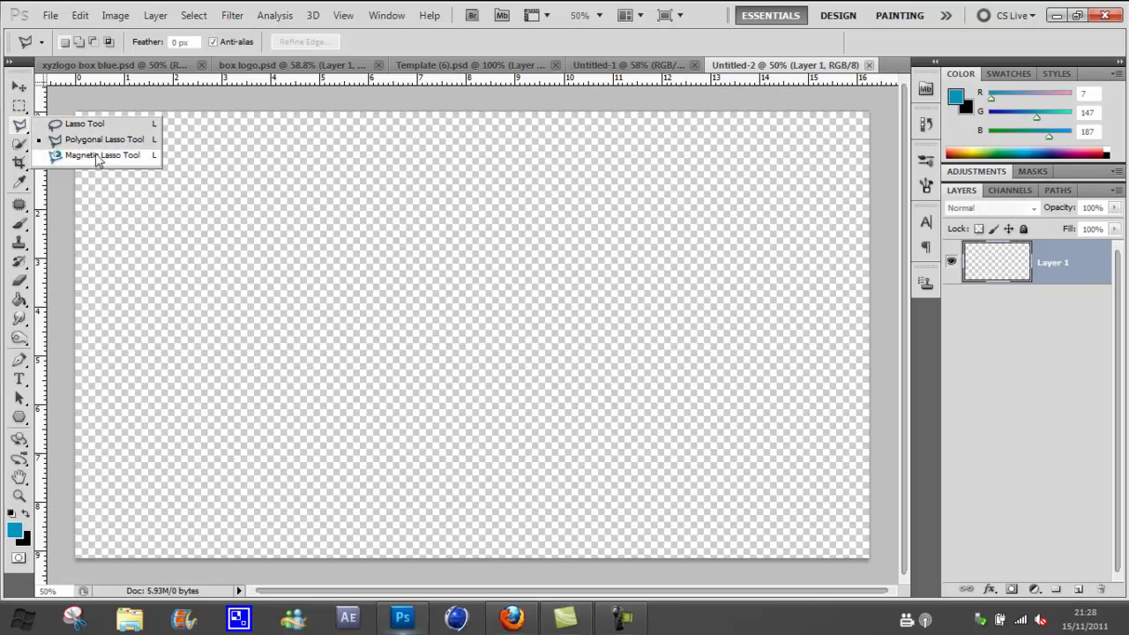
pyautogui.click(96, 143)
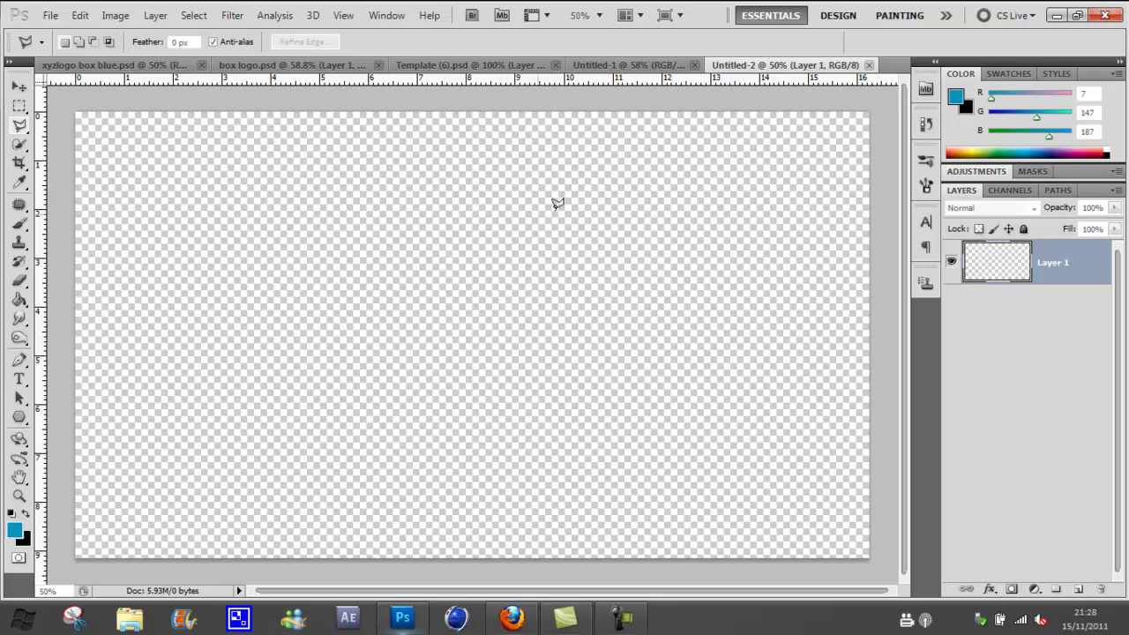
# - Outline a four-sided shape with the Polygonal Lasso and fill it blue on Layer 1
pyautogui.click(589, 200)
pyautogui.click(181, 258)
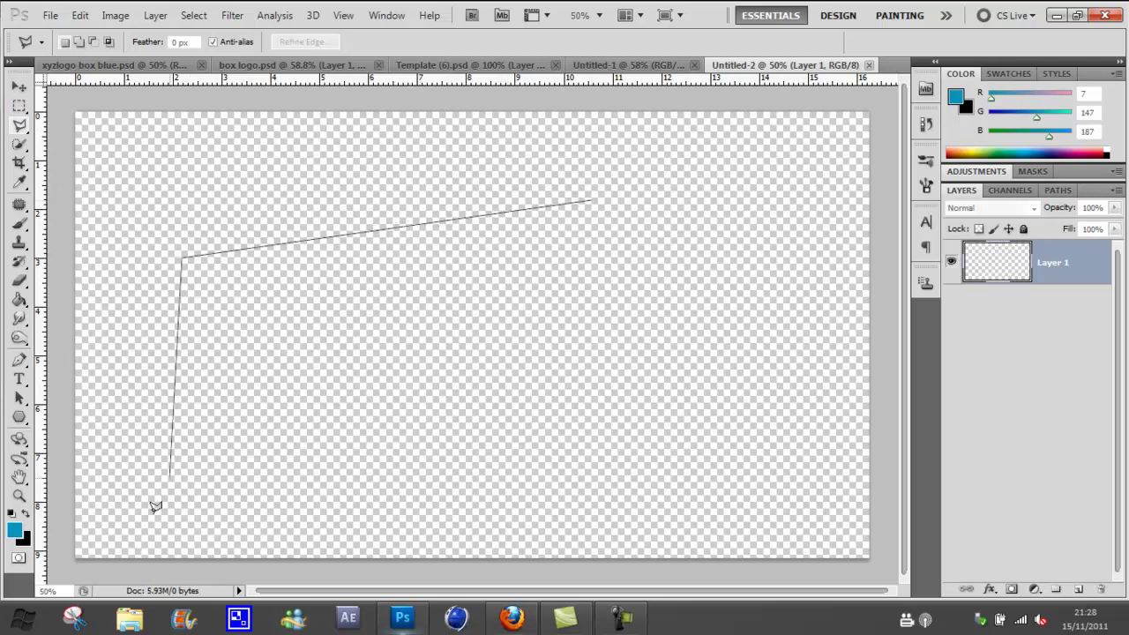
pyautogui.click(136, 541)
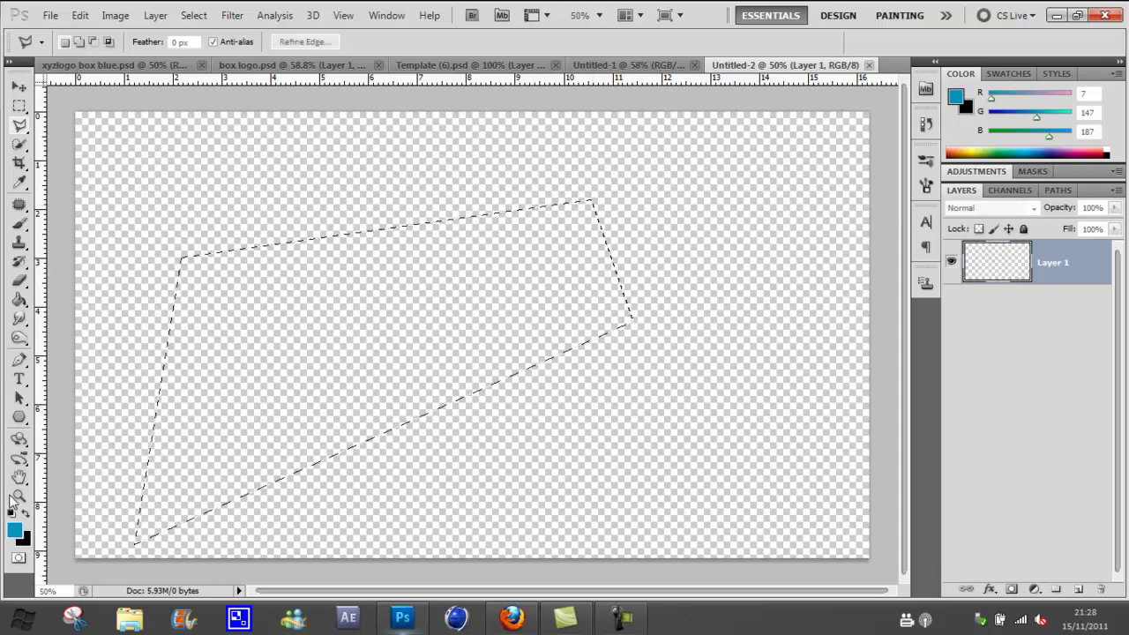
pyautogui.click(20, 301)
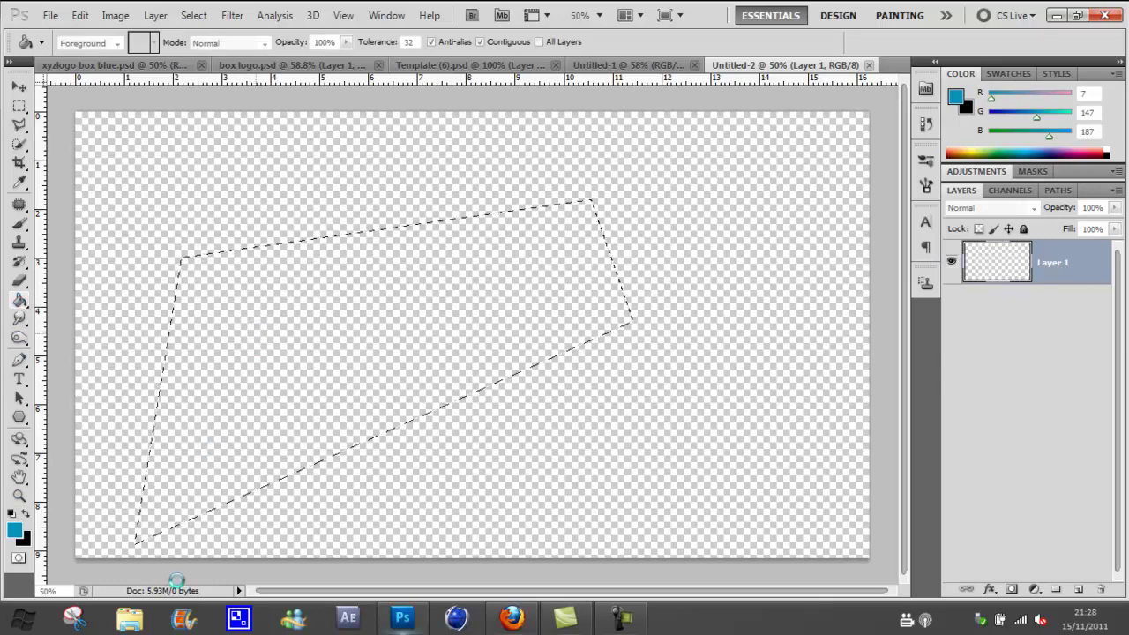
pyautogui.click(196, 326)
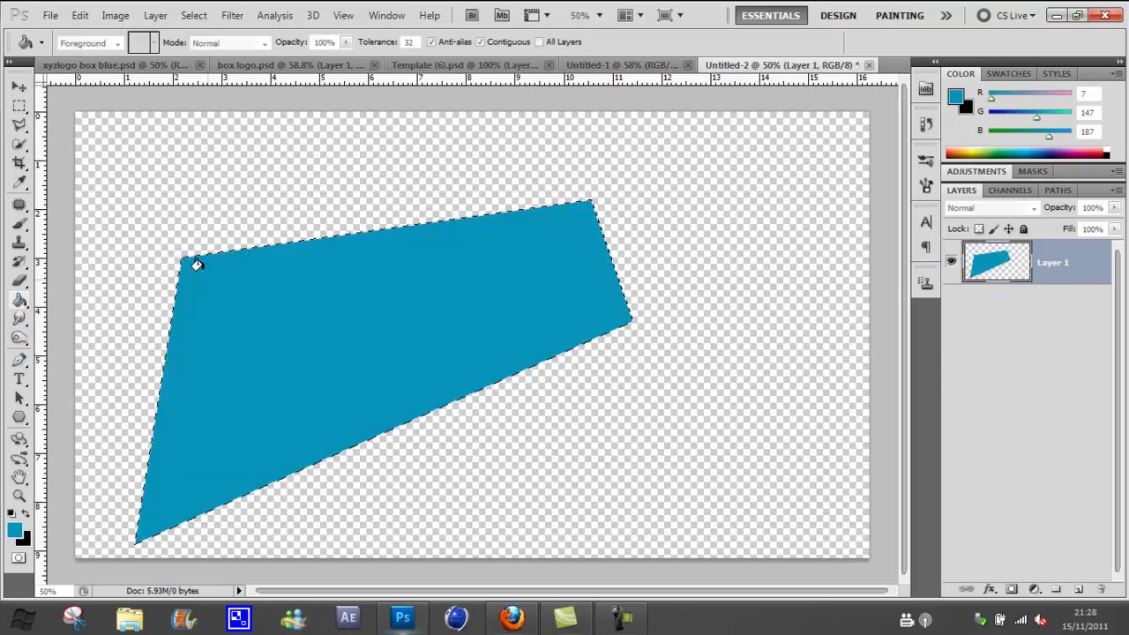
# - Shift the blue shape slightly down and to the right, then deselect it
pyautogui.click(21, 87)
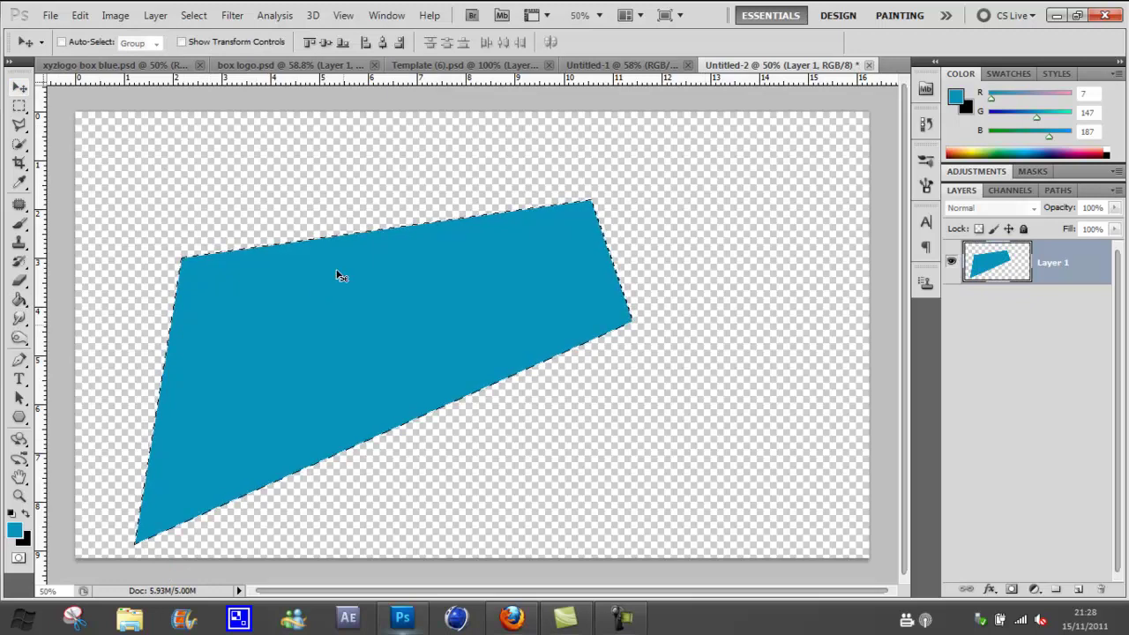
pyautogui.moveTo(335, 255); pyautogui.dragTo(363, 300)
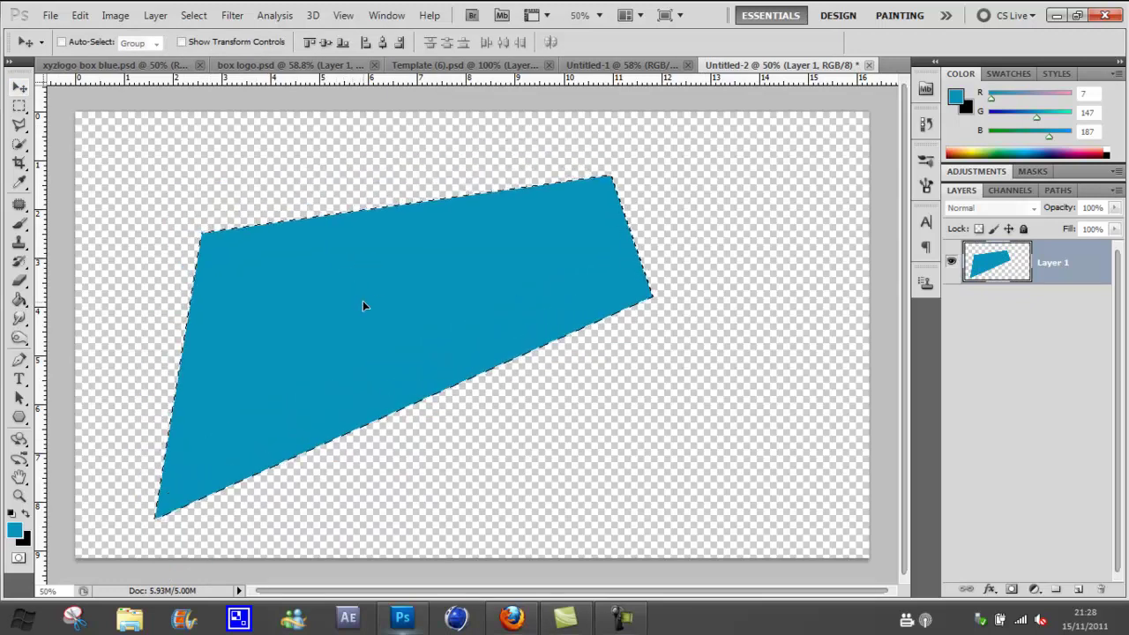
pyautogui.click(19, 105)
pyautogui.click(184, 198)
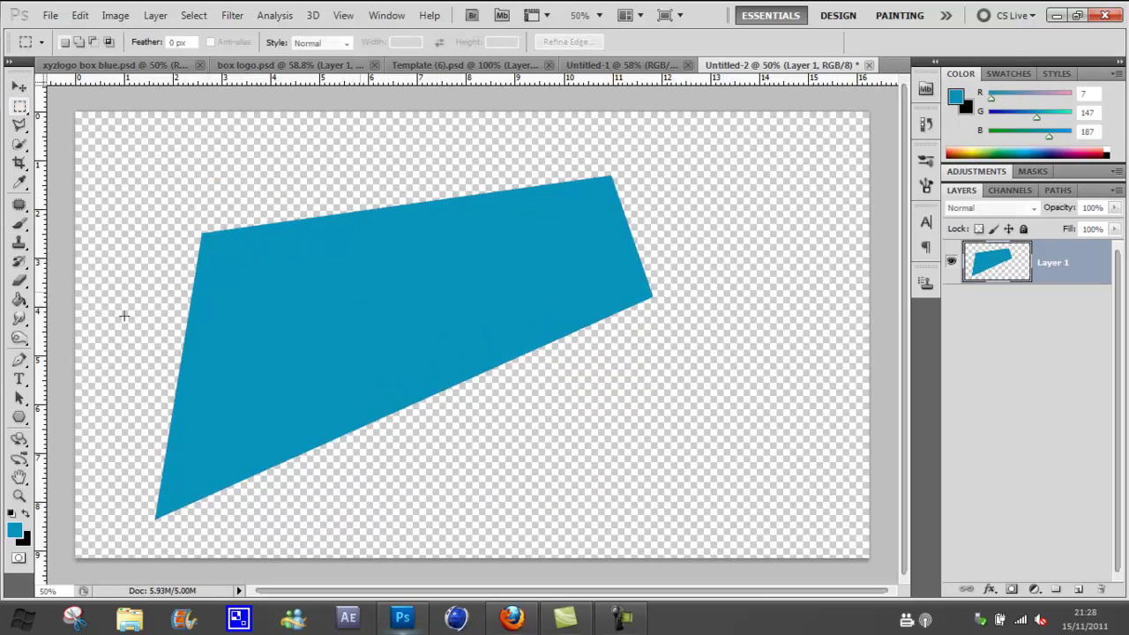
# - Add an empty Layer 2 above Layer 1 in Untitled-2, pick the Lasso, and view Untitled-1
pyautogui.click(622, 65)
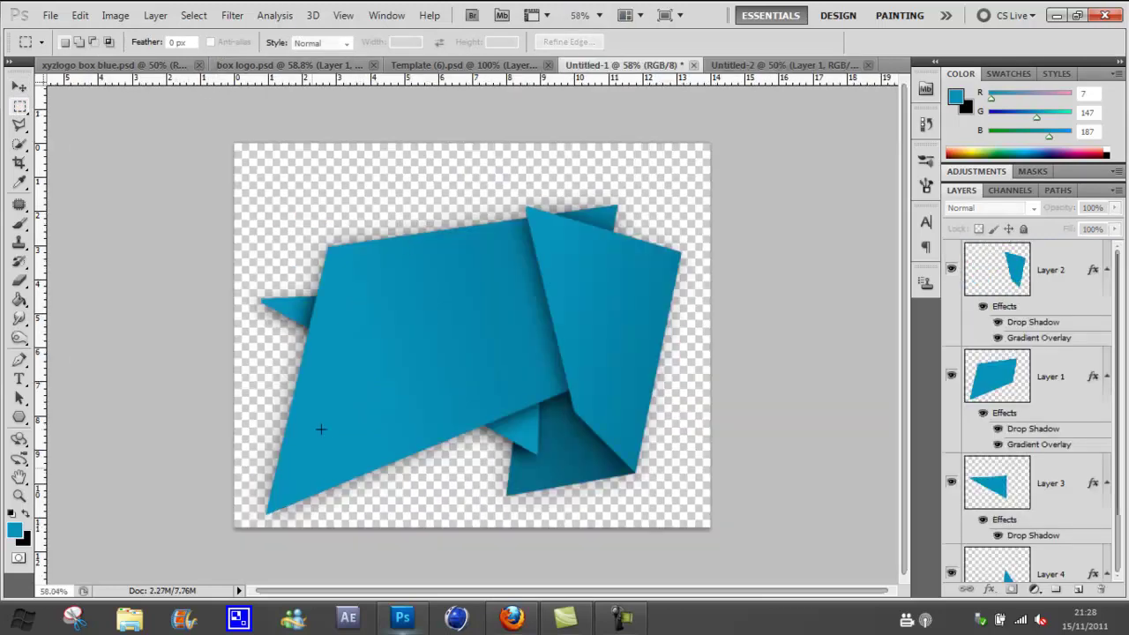
pyautogui.click(776, 66)
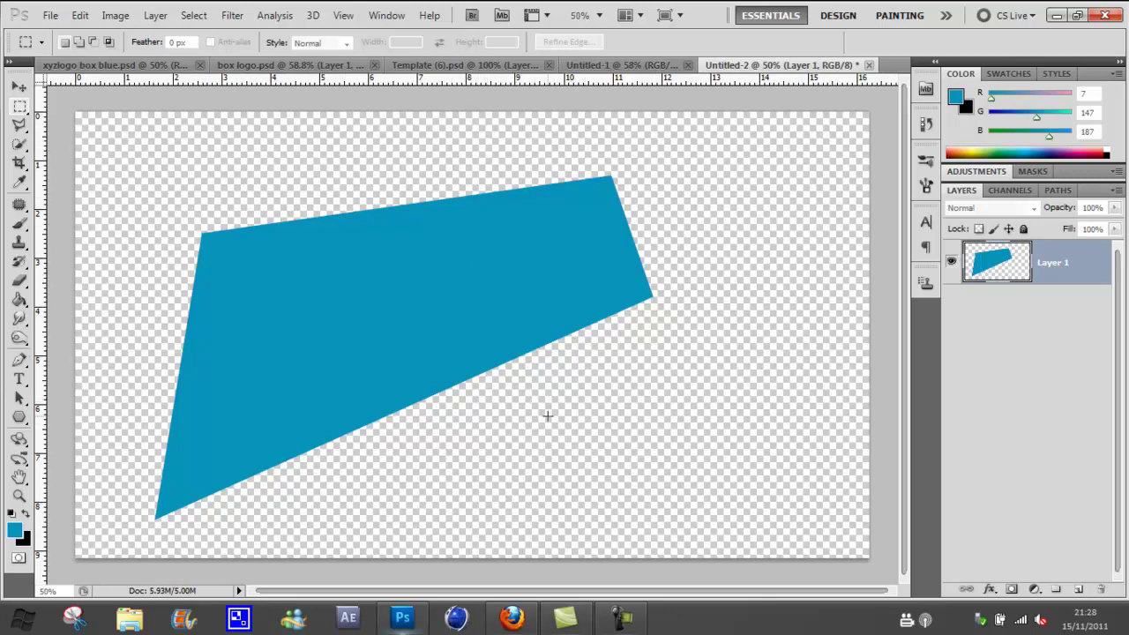
pyautogui.click(1078, 589)
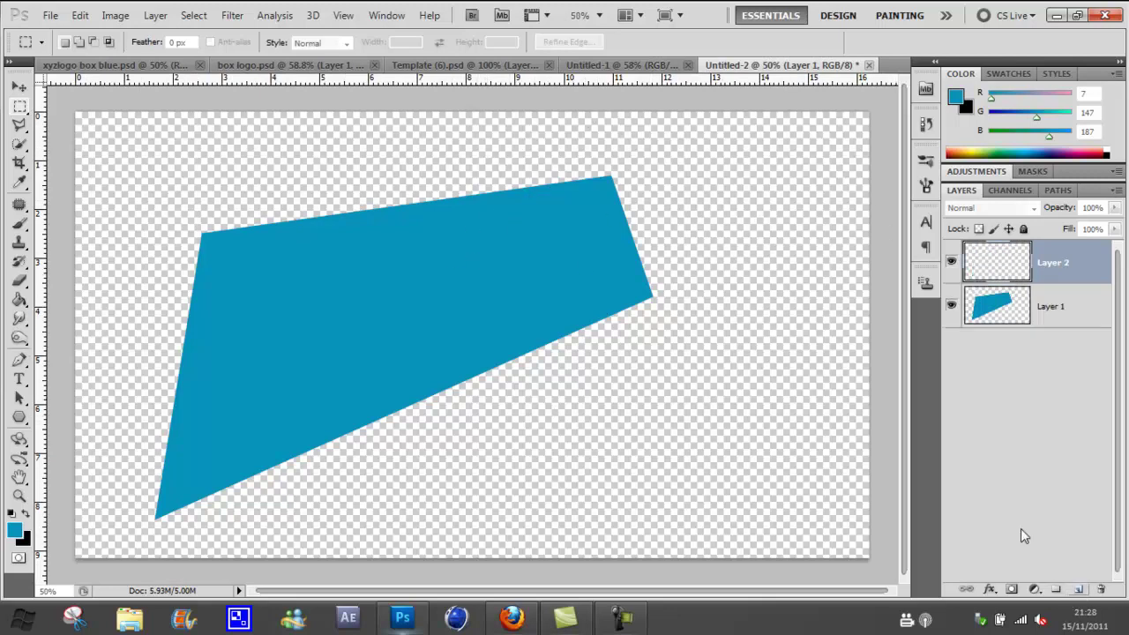
pyautogui.click(19, 124)
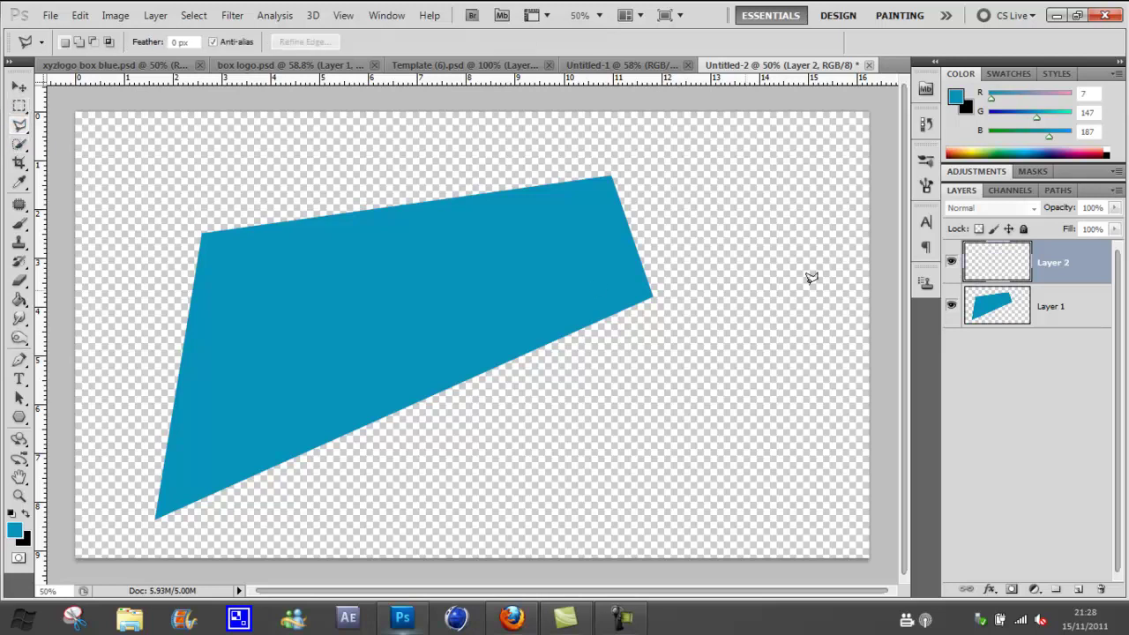
pyautogui.click(623, 618)
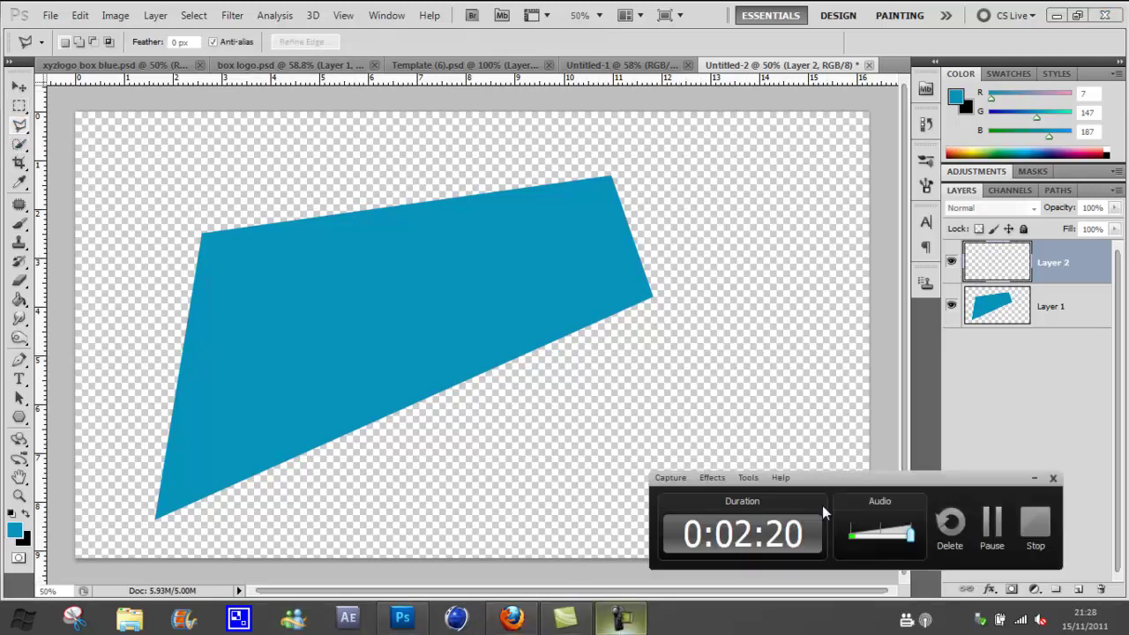
pyautogui.click(1048, 552)
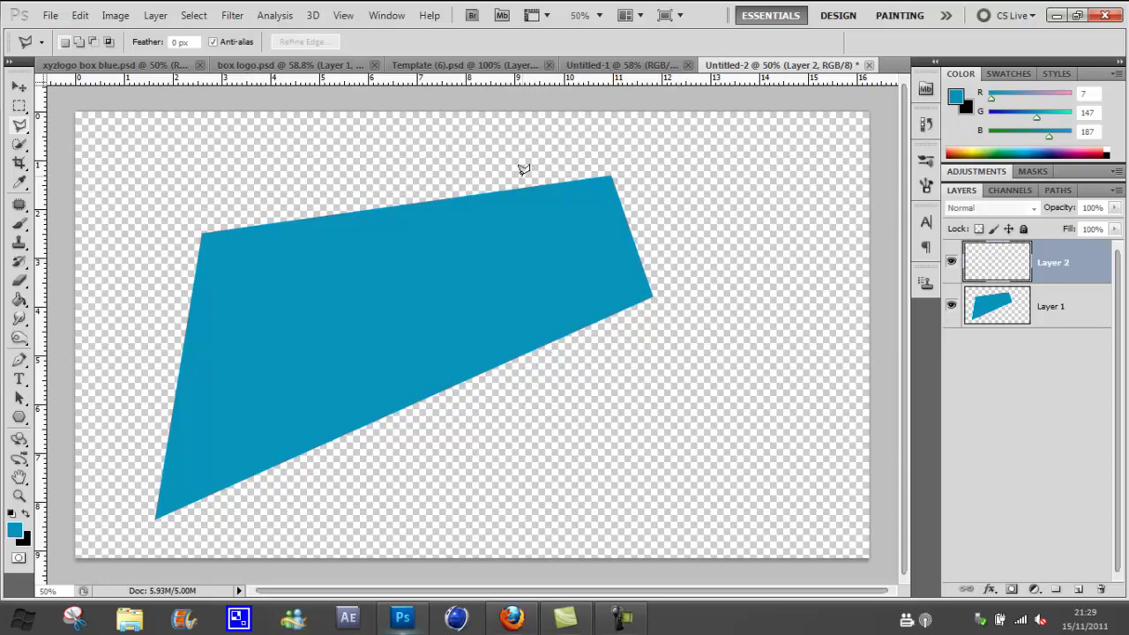
# - Outline a flap over the big shape's upper-right end and fill it blue on Layer 2
pyautogui.click(622, 64)
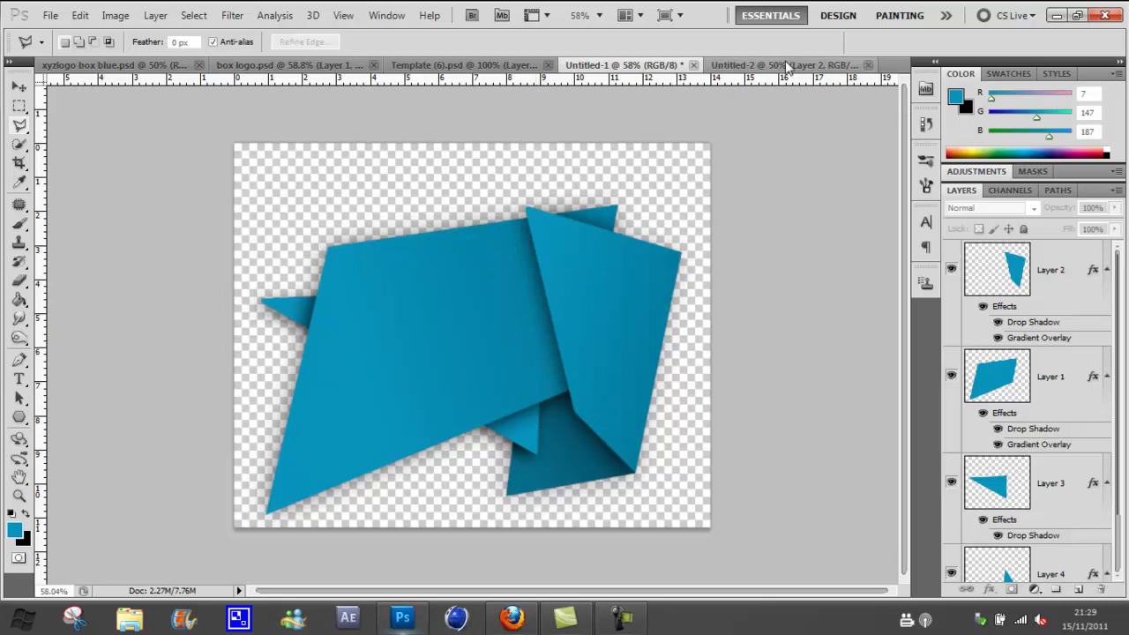
pyautogui.hotkey('ctrl', 'Tab')
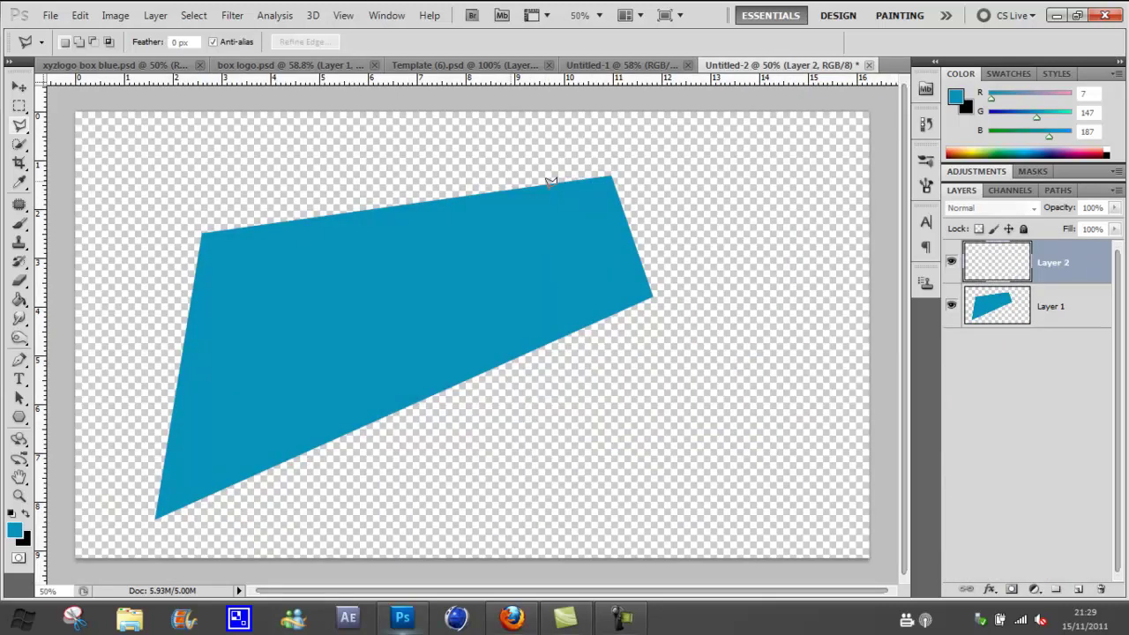
pyautogui.click(511, 181)
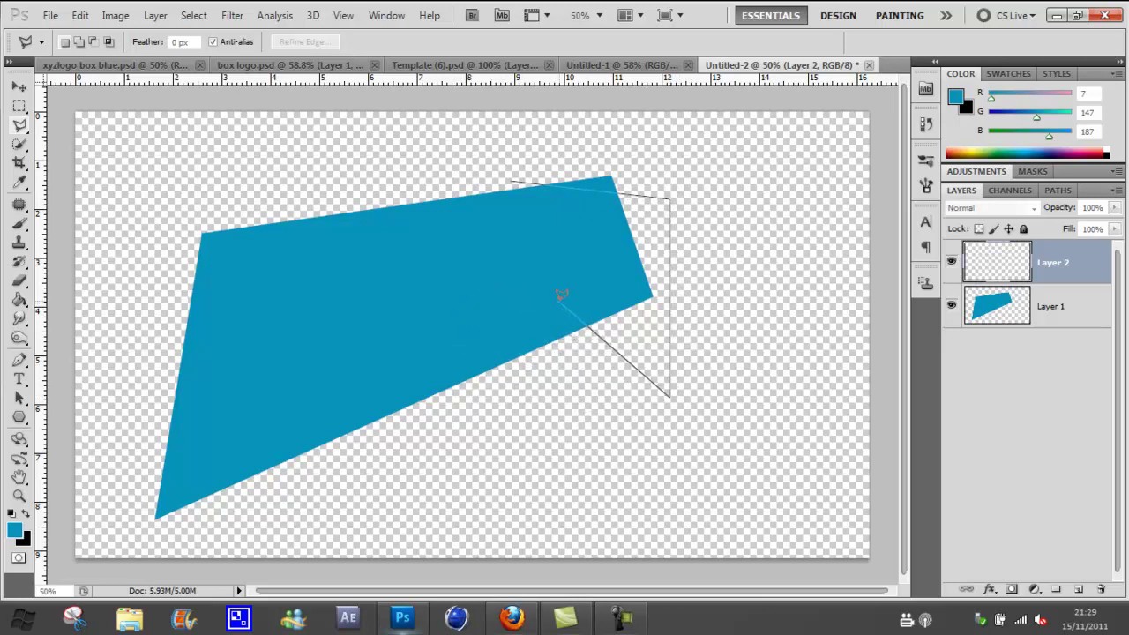
pyautogui.click(514, 179)
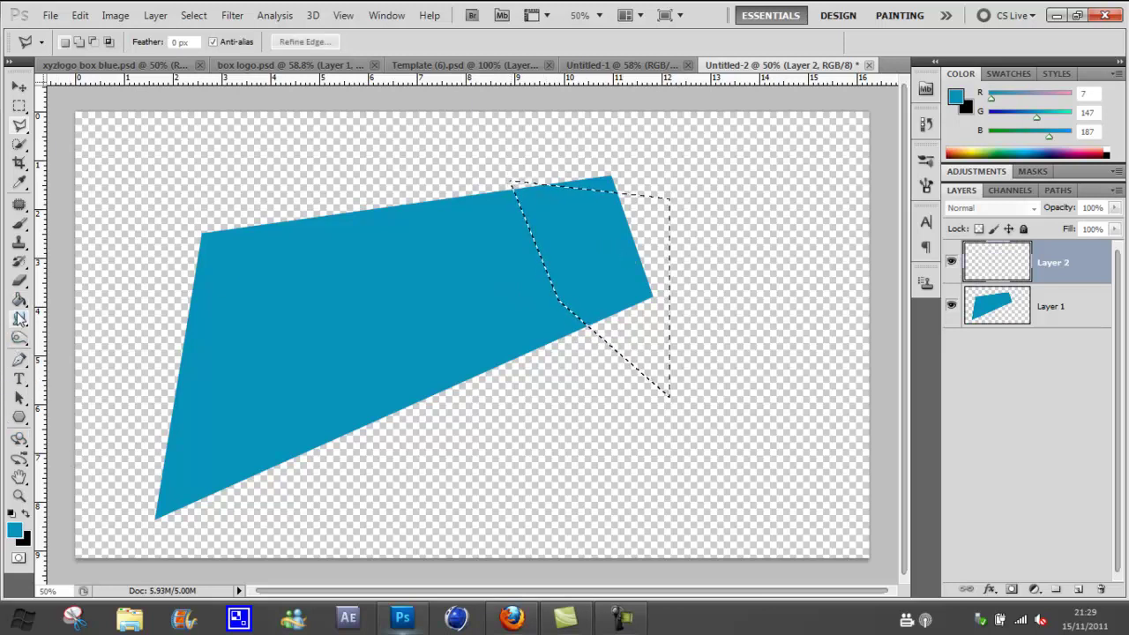
pyautogui.click(20, 300)
pyautogui.click(597, 256)
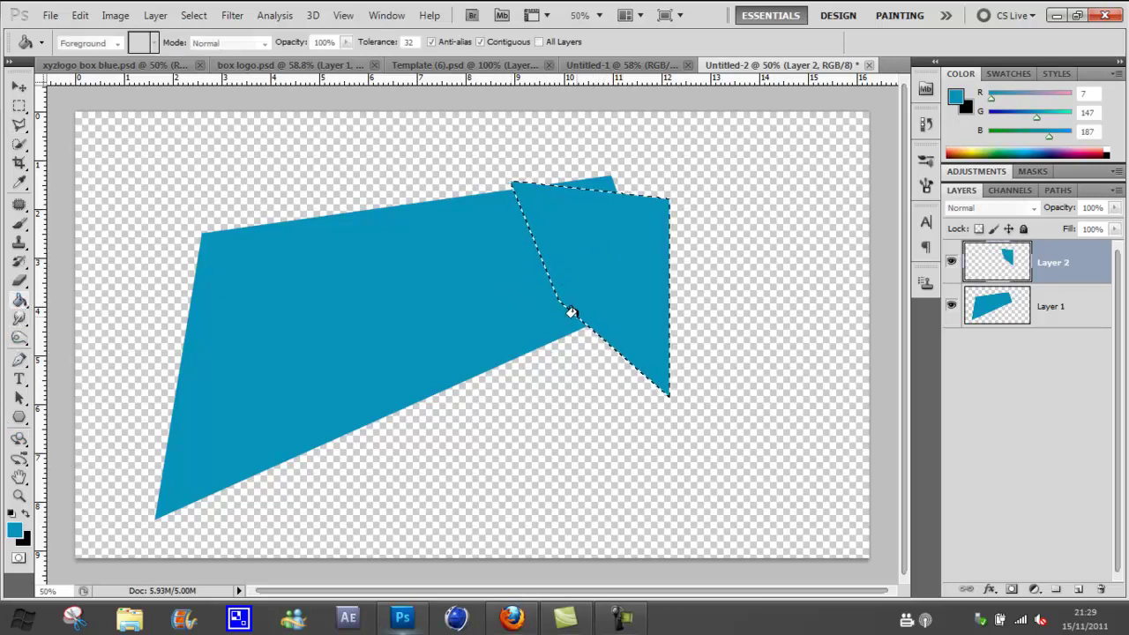
# - Deselect the flap and add an empty Layer 3 above Layer 2
pyautogui.click(19, 106)
pyautogui.click(171, 156)
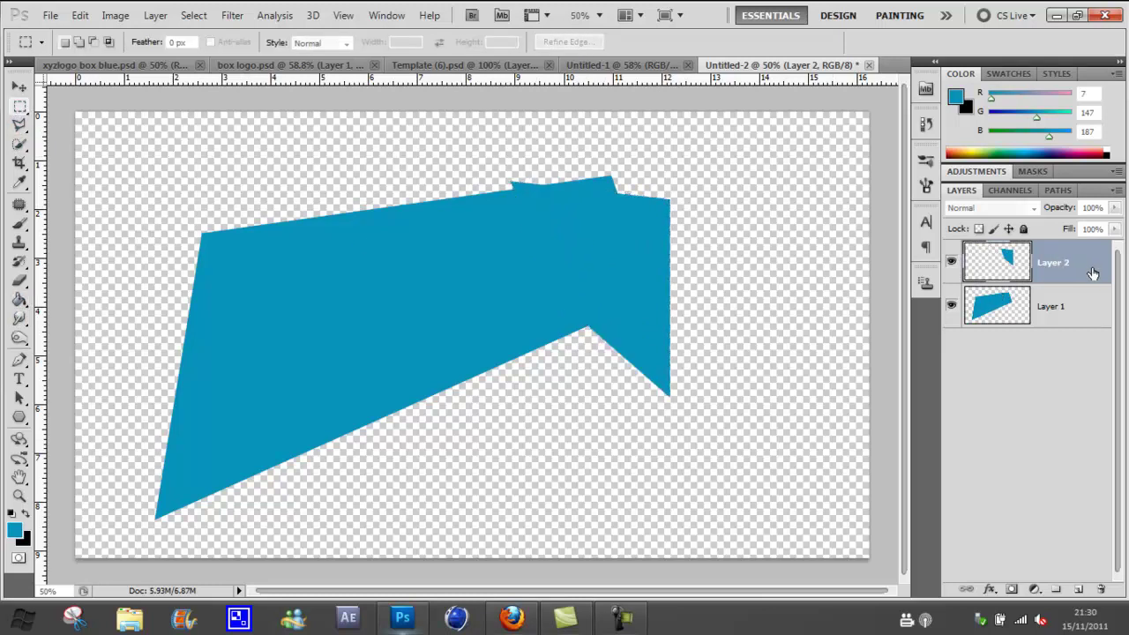
pyautogui.click(1078, 590)
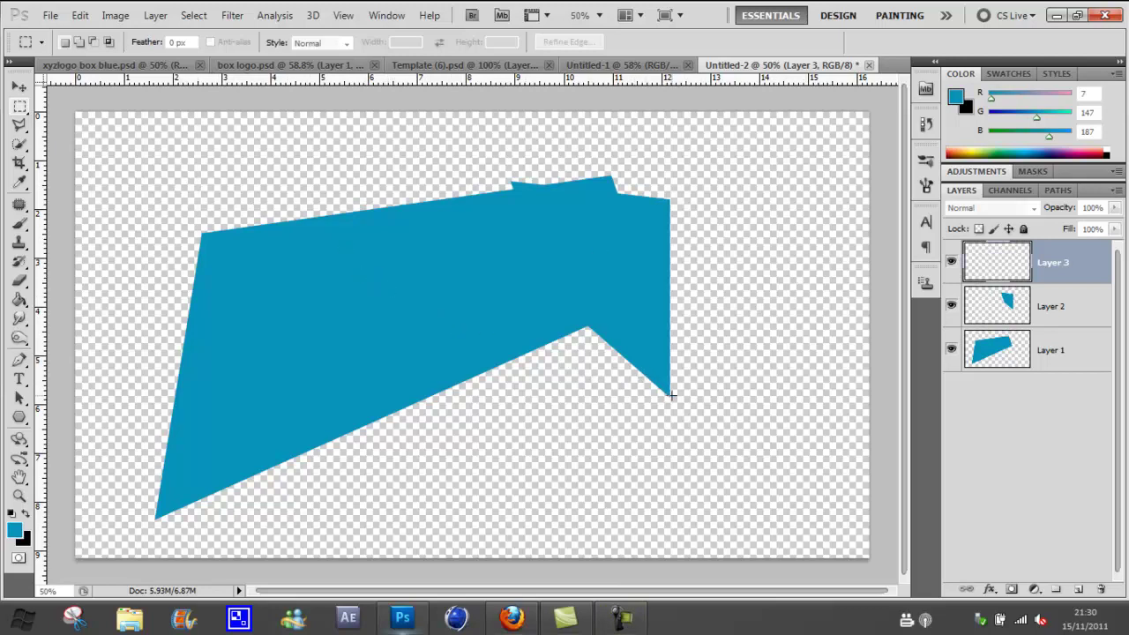
# - After checking Untitled-1, outline a four-sided piece below the shape's right end on Layer 3
pyautogui.click(602, 66)
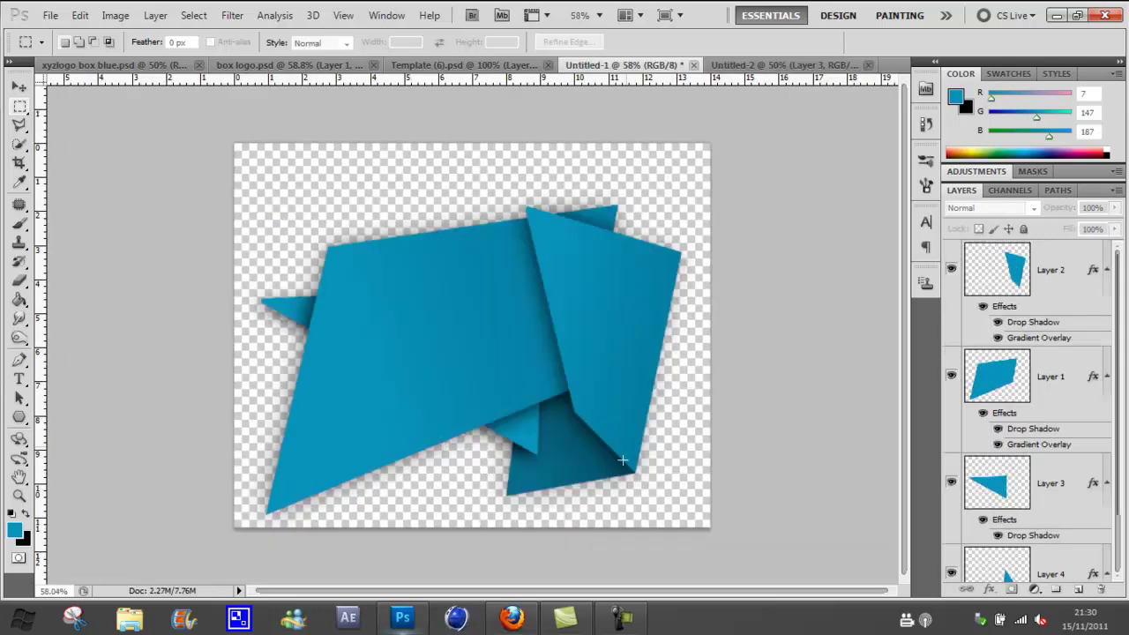
pyautogui.click(824, 67)
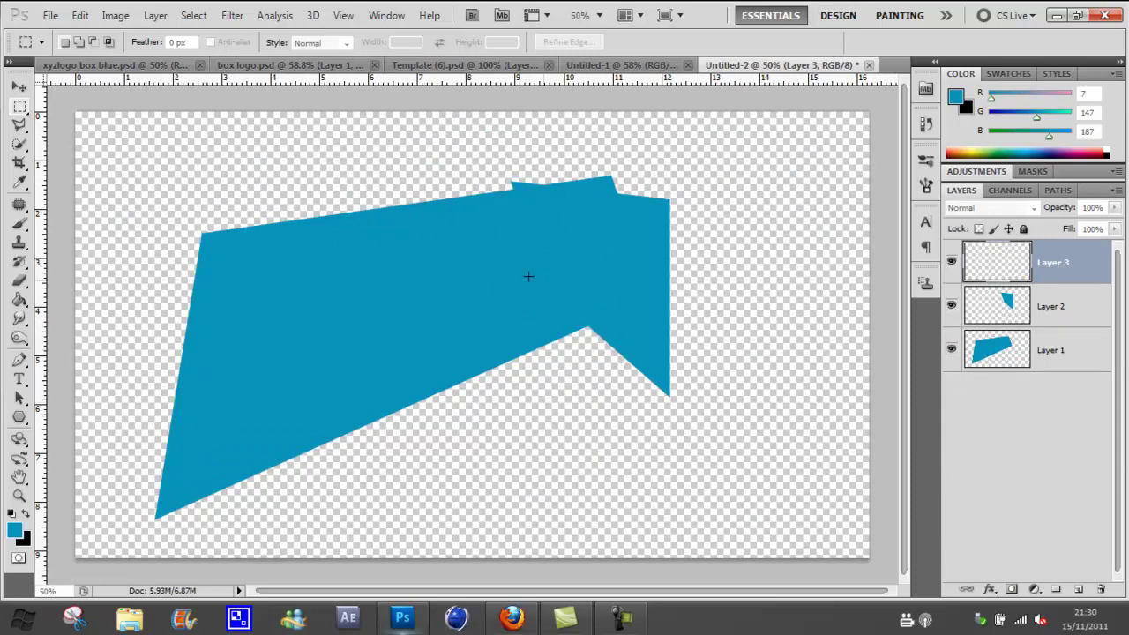
pyautogui.click(19, 125)
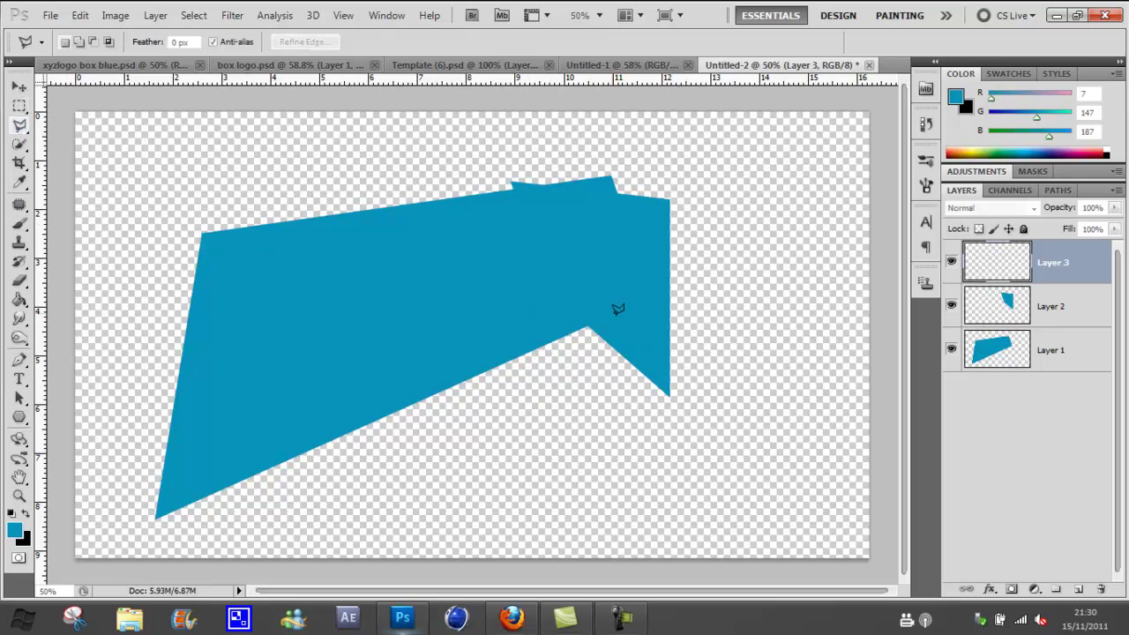
pyautogui.click(669, 394)
pyautogui.click(560, 435)
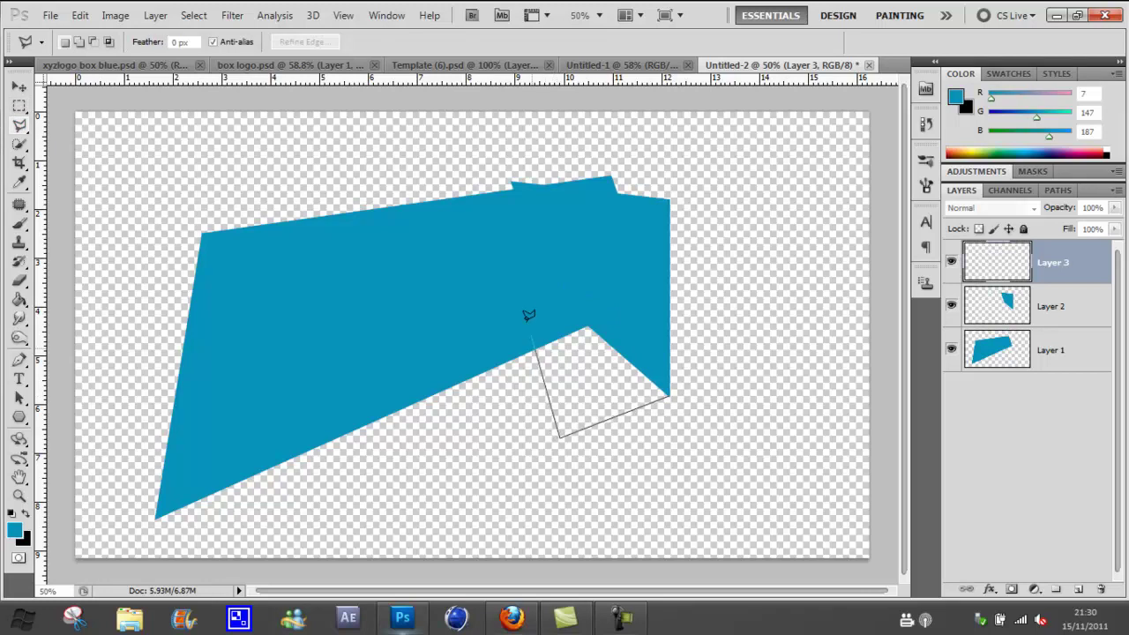
pyautogui.click(540, 284)
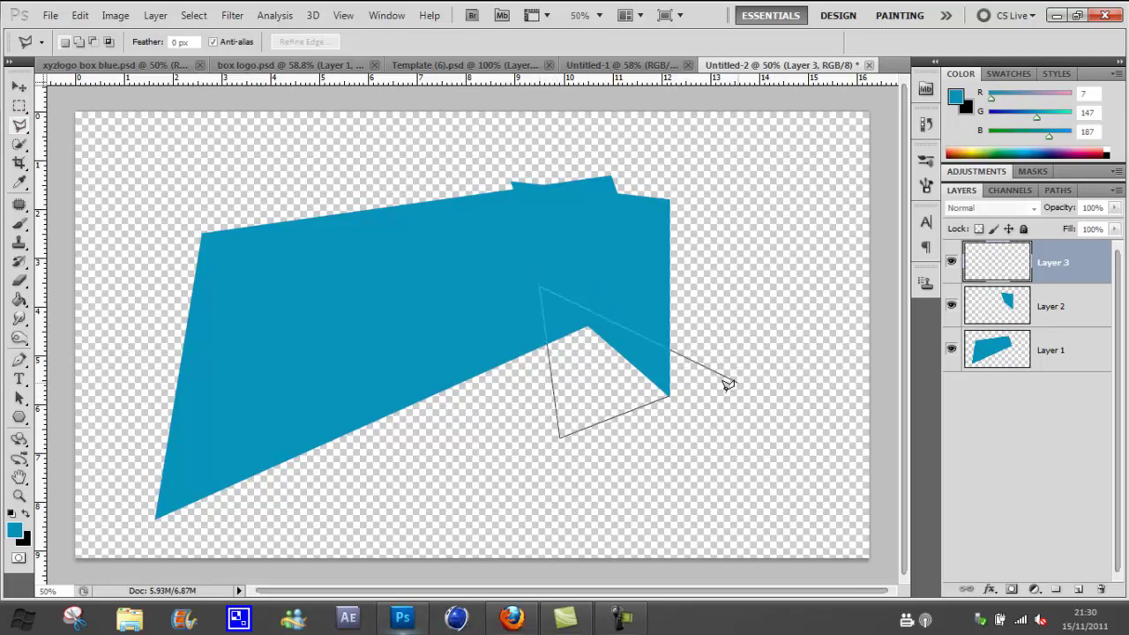
pyautogui.click(628, 327)
pyautogui.click(668, 386)
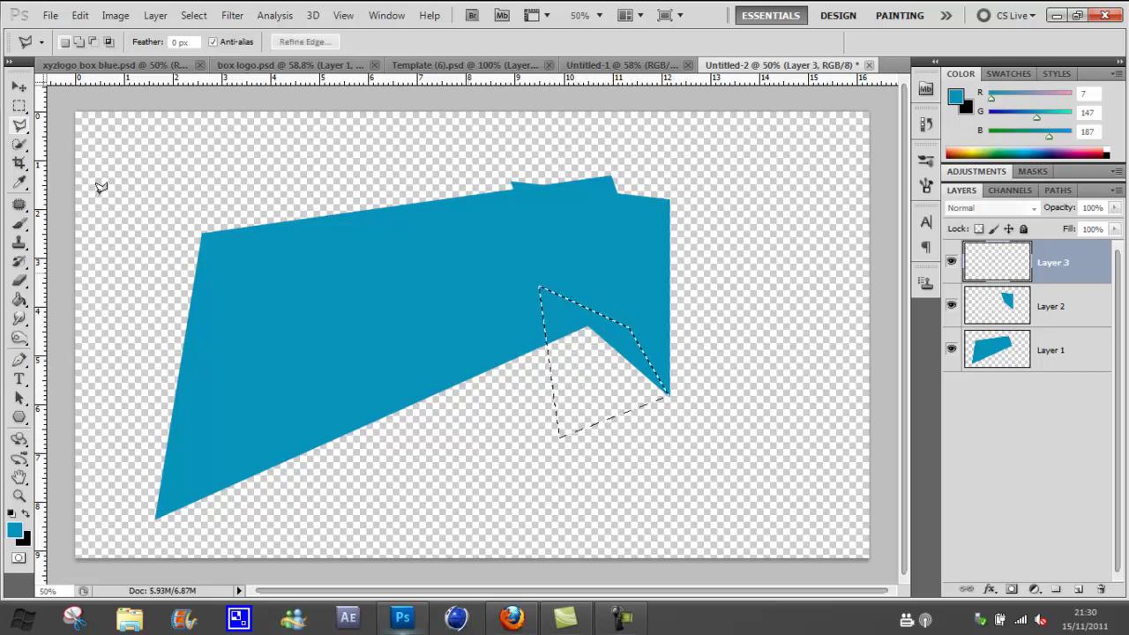
# - Fill the third piece blue and deselect it
pyautogui.click(19, 300)
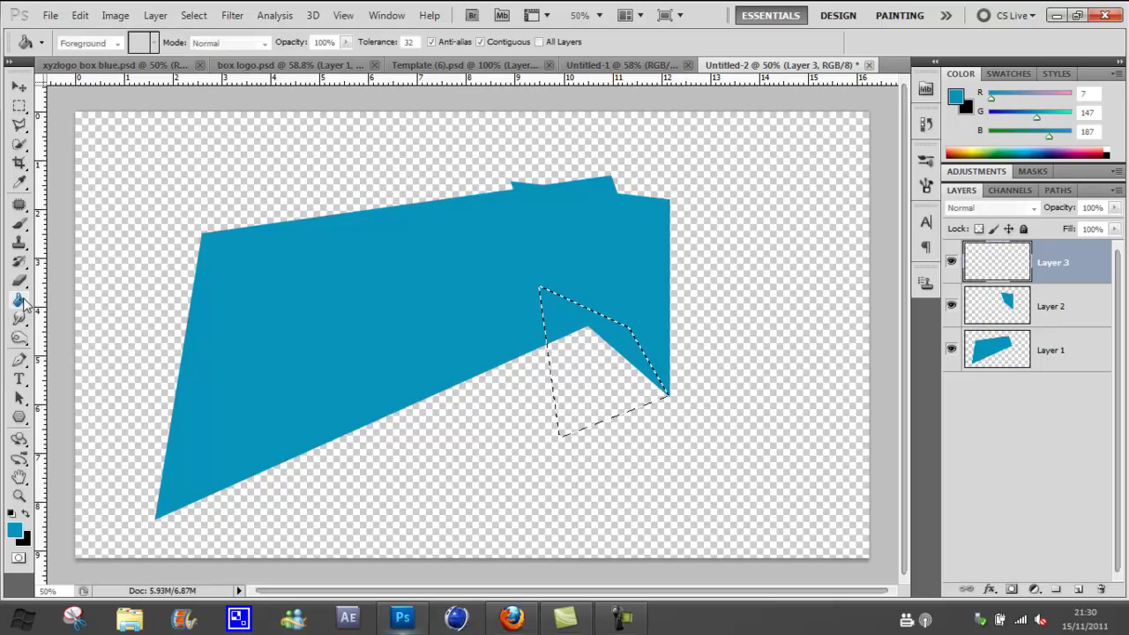
pyautogui.click(595, 378)
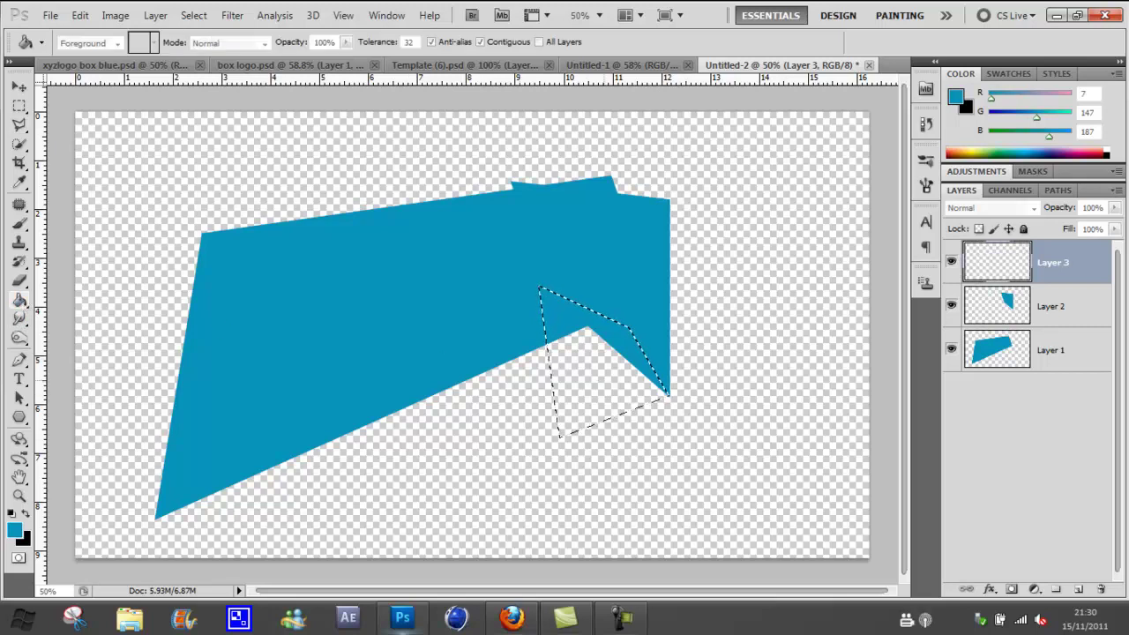
pyautogui.click(19, 106)
pyautogui.click(225, 155)
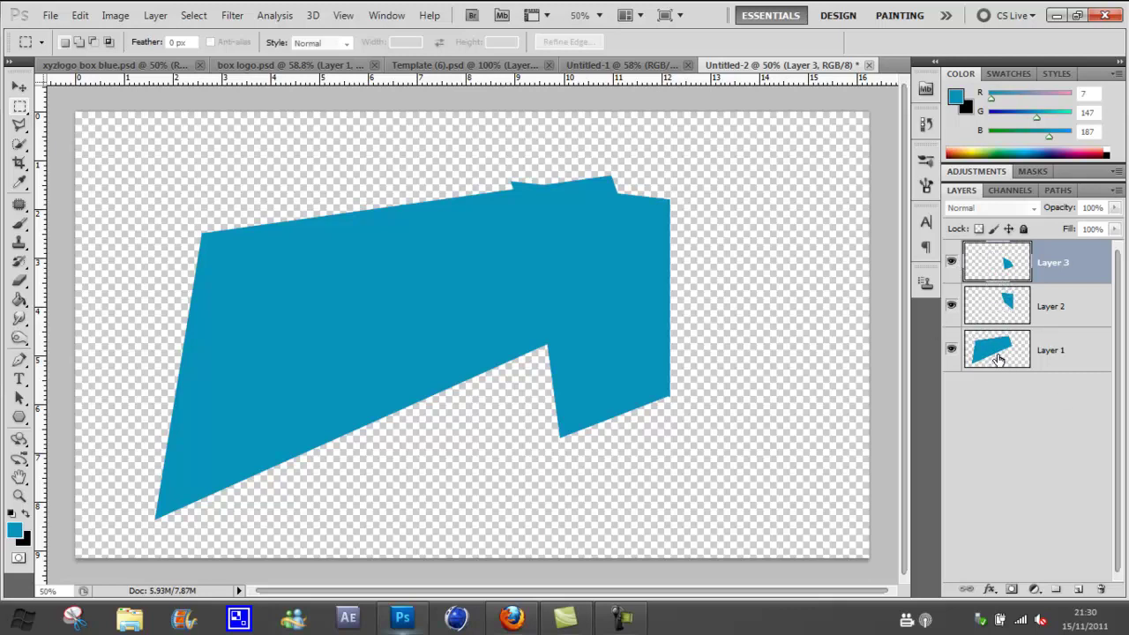
# - Check Layer 1's visibility, then drag Layer 3 below Layer 1 to the bottom of the stack
pyautogui.click(950, 353)
pyautogui.click(1037, 307)
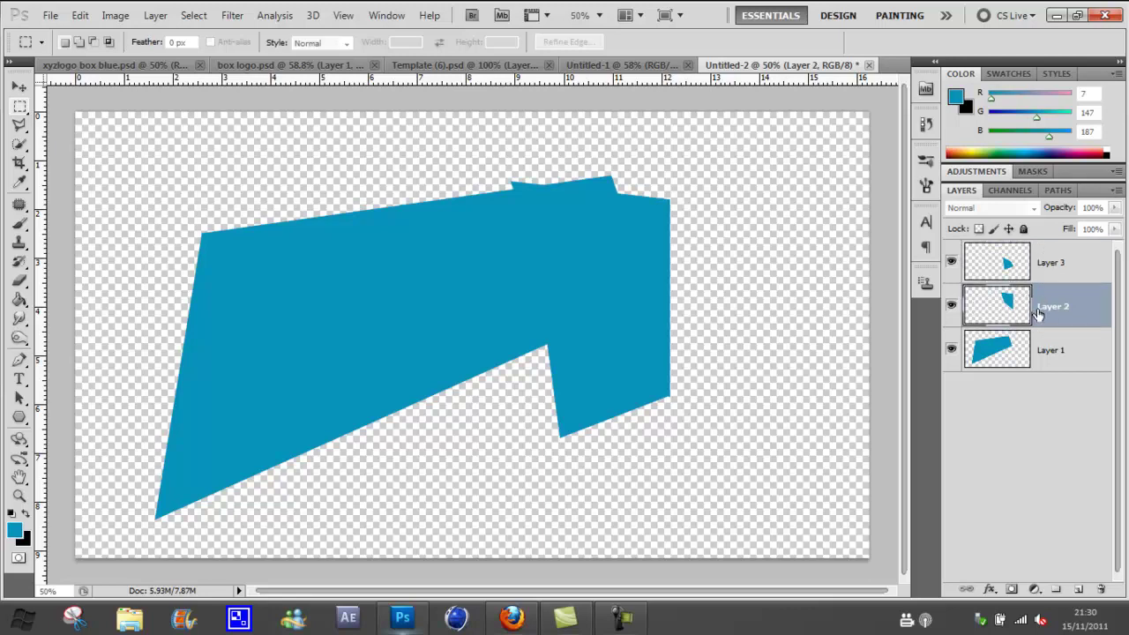
pyautogui.click(1068, 264)
pyautogui.moveTo(1082, 268); pyautogui.dragTo(1044, 430)
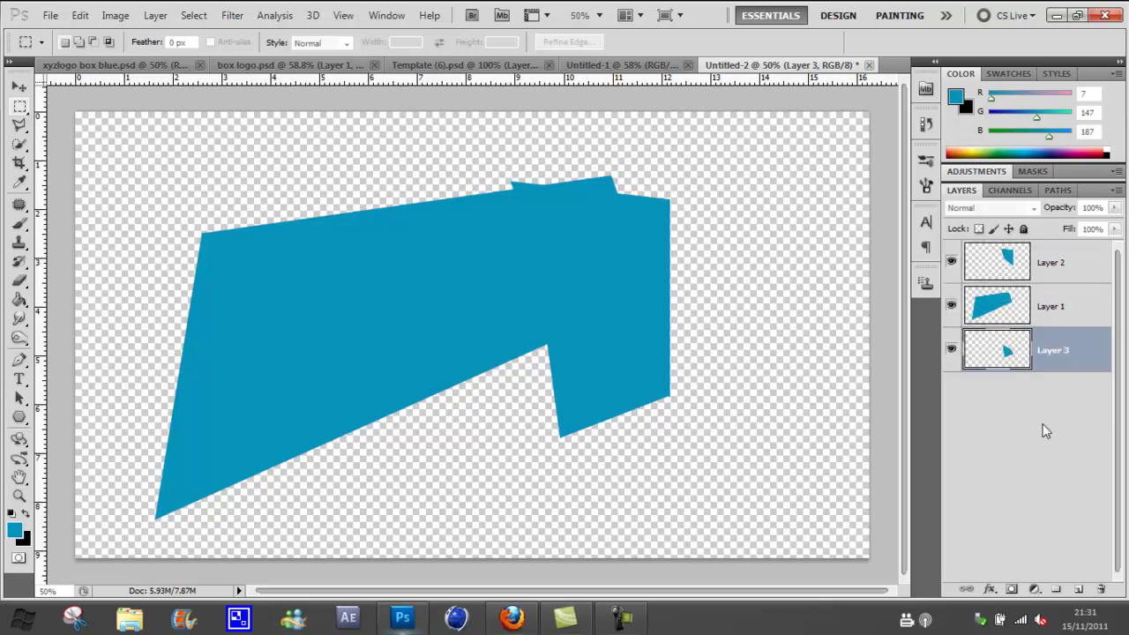
# - Give Layer 2 a Drop Shadow layer style with size 85 px
pyautogui.doubleClick(1083, 265)
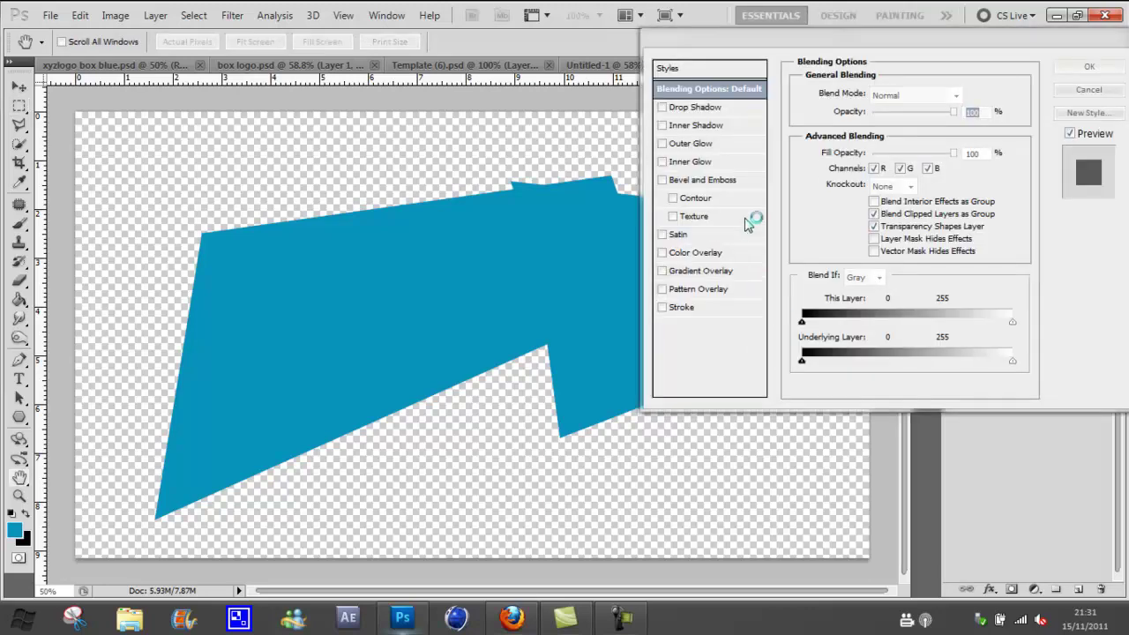
pyautogui.click(662, 108)
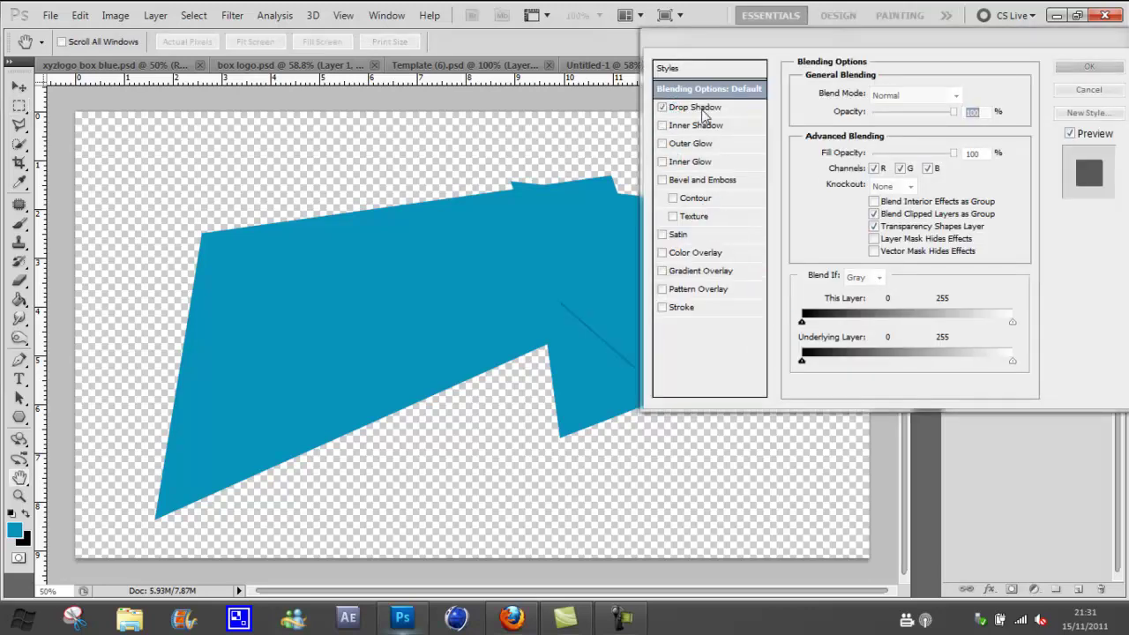
pyautogui.click(703, 110)
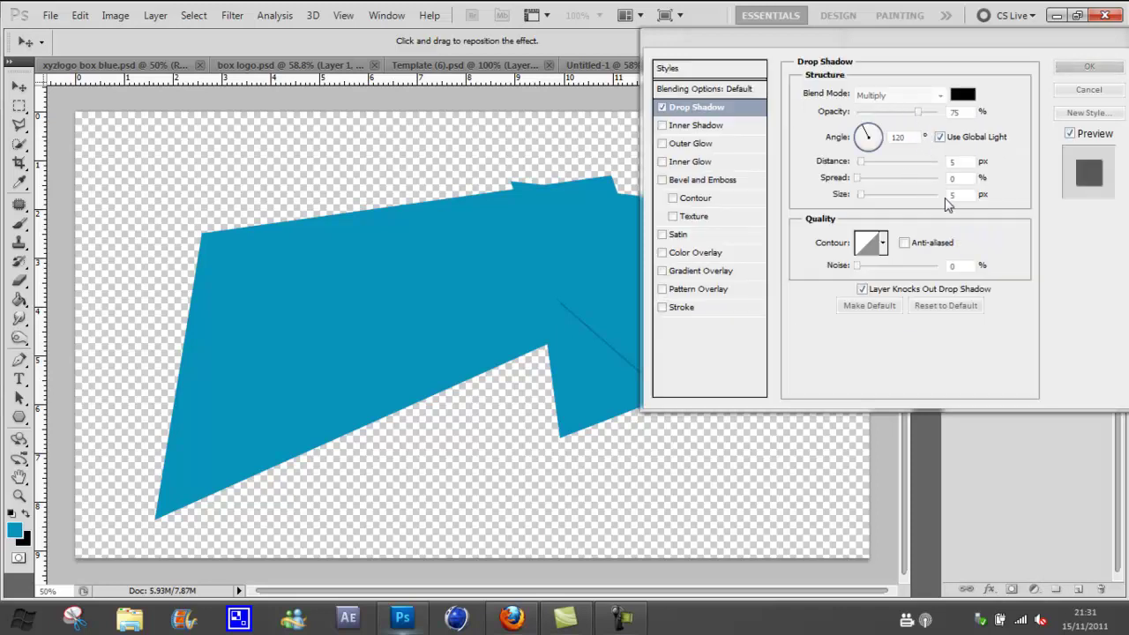
pyautogui.click(954, 194)
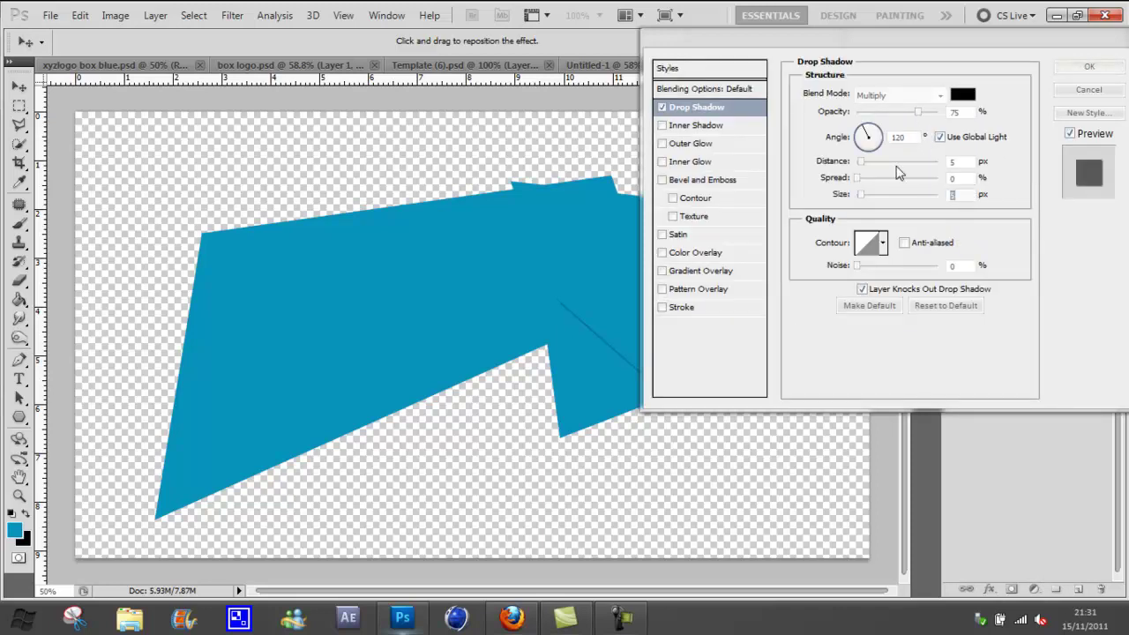
pyautogui.write('85')
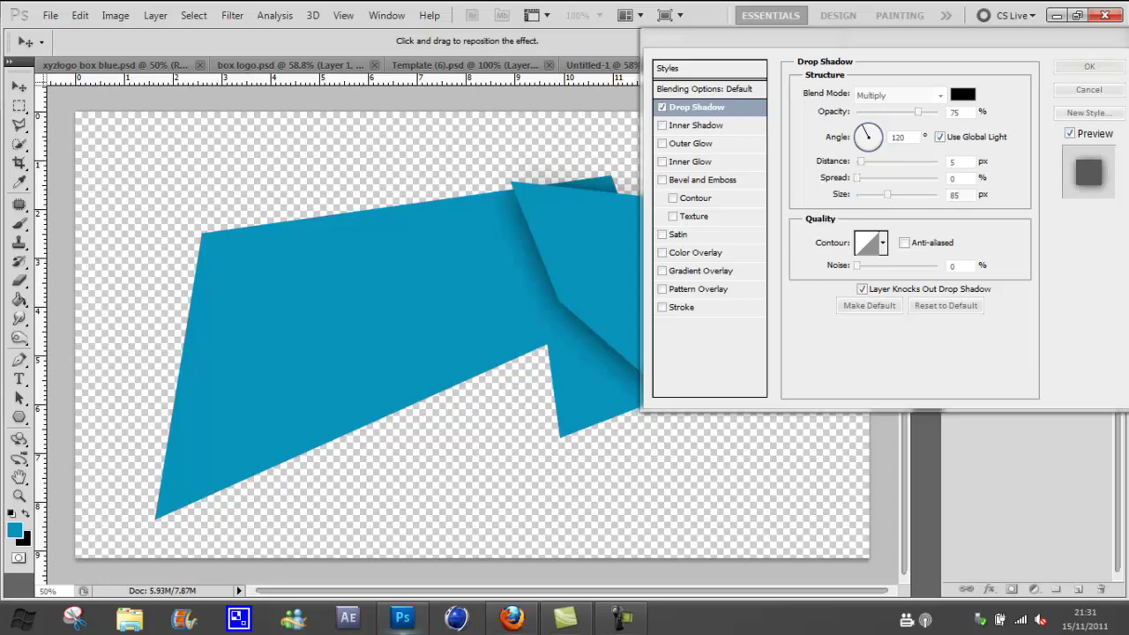
pyautogui.click(1090, 71)
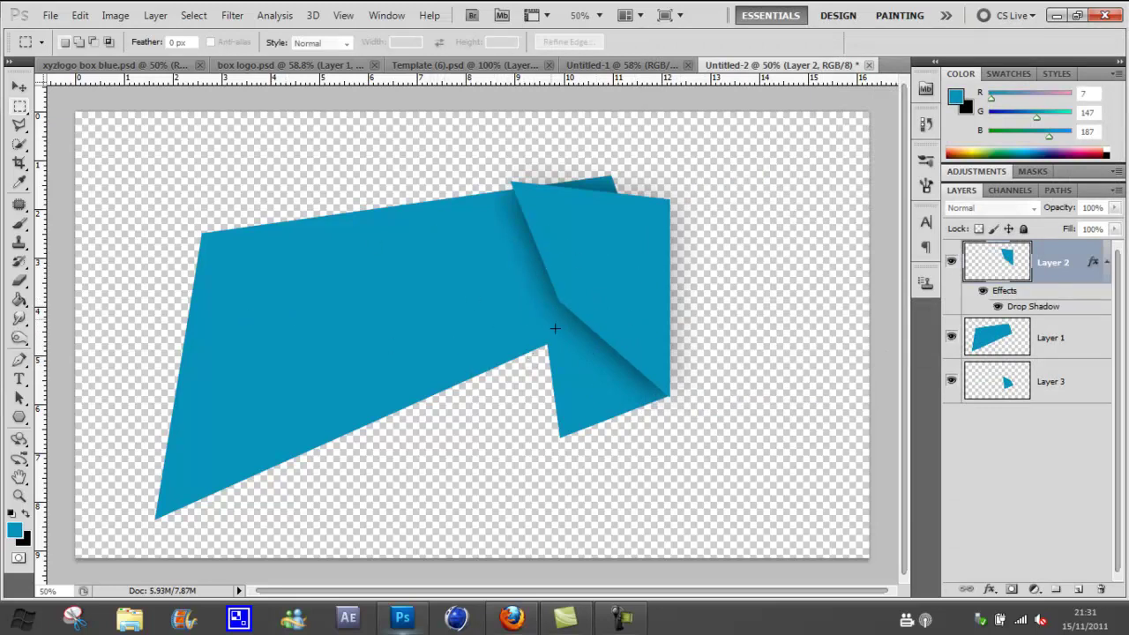
# - Copy Layer 2's drop shadow style onto Layer 1, then bring up the Firefox reference site
pyautogui.rightClick(1072, 271)
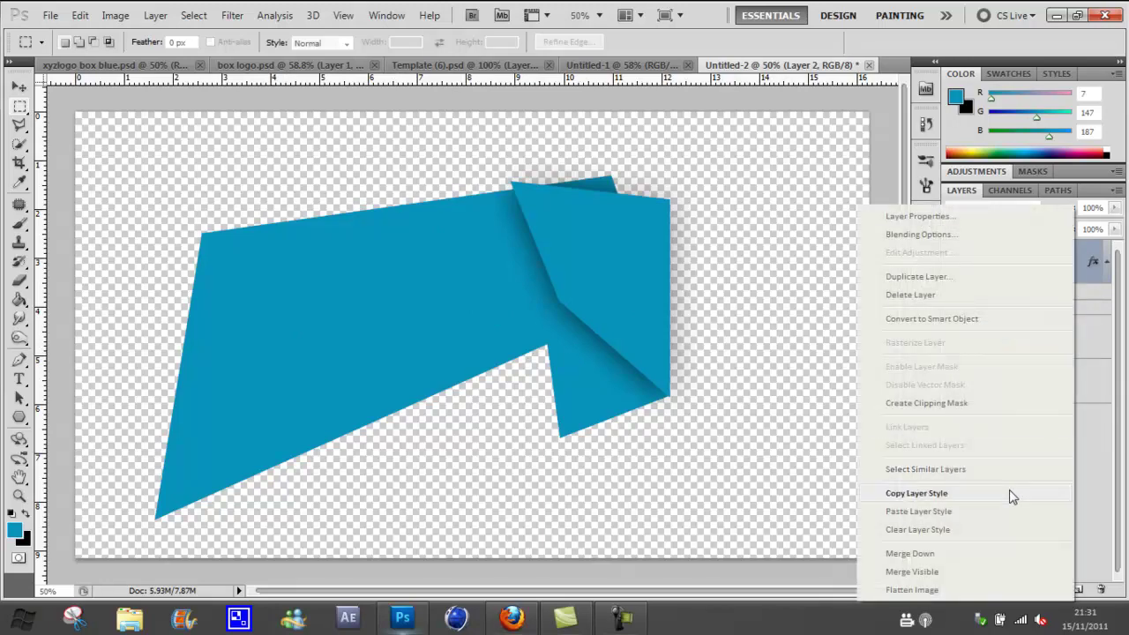
pyautogui.click(1009, 493)
pyautogui.rightClick(1085, 360)
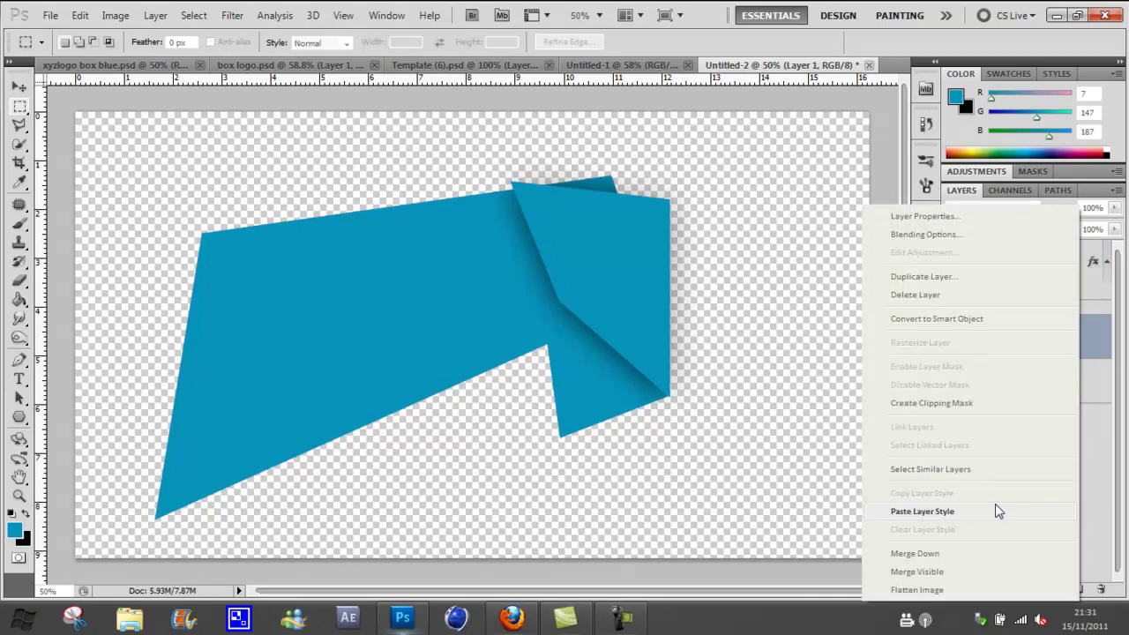
pyautogui.click(995, 511)
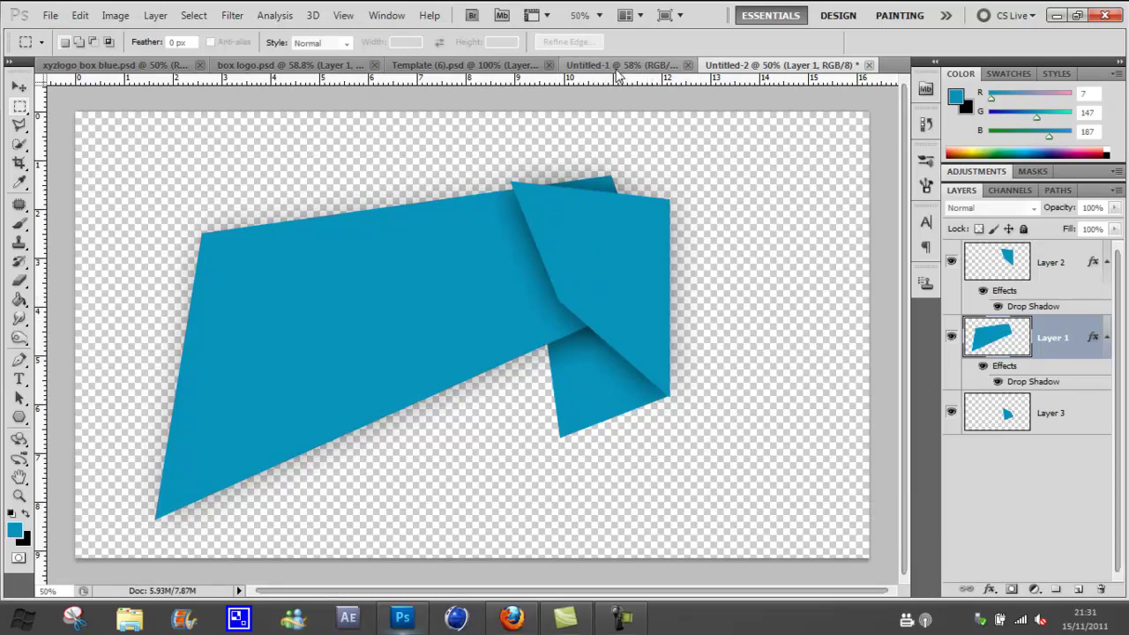
pyautogui.click(511, 617)
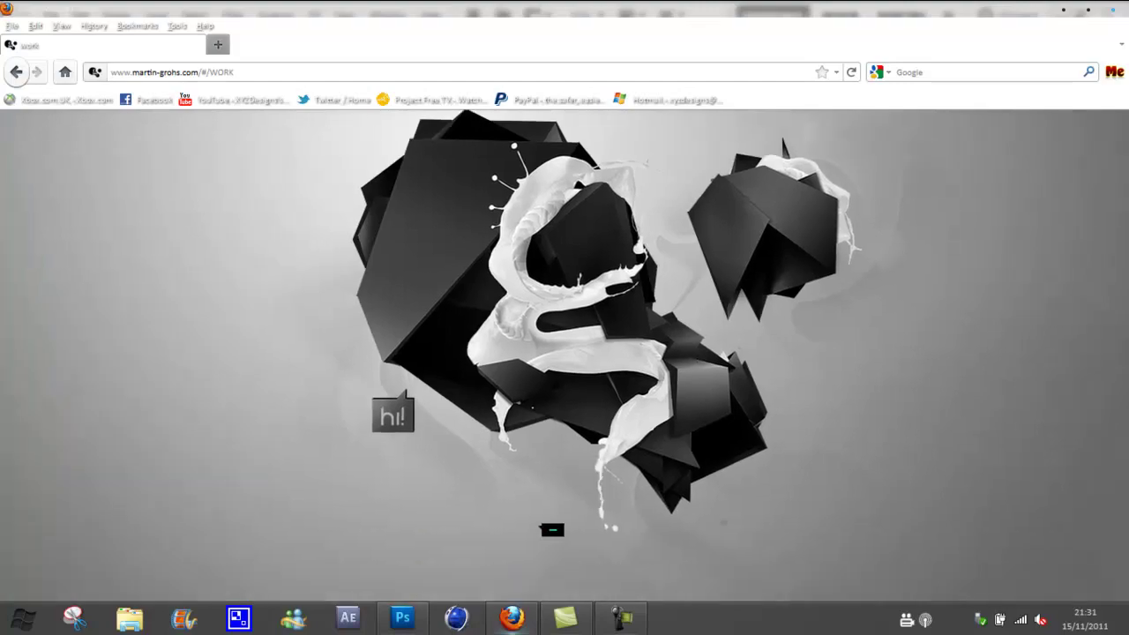
# - Return from the martin-grohs.com reference to the Photoshop Untitled-2 document
pyautogui.click(401, 617)
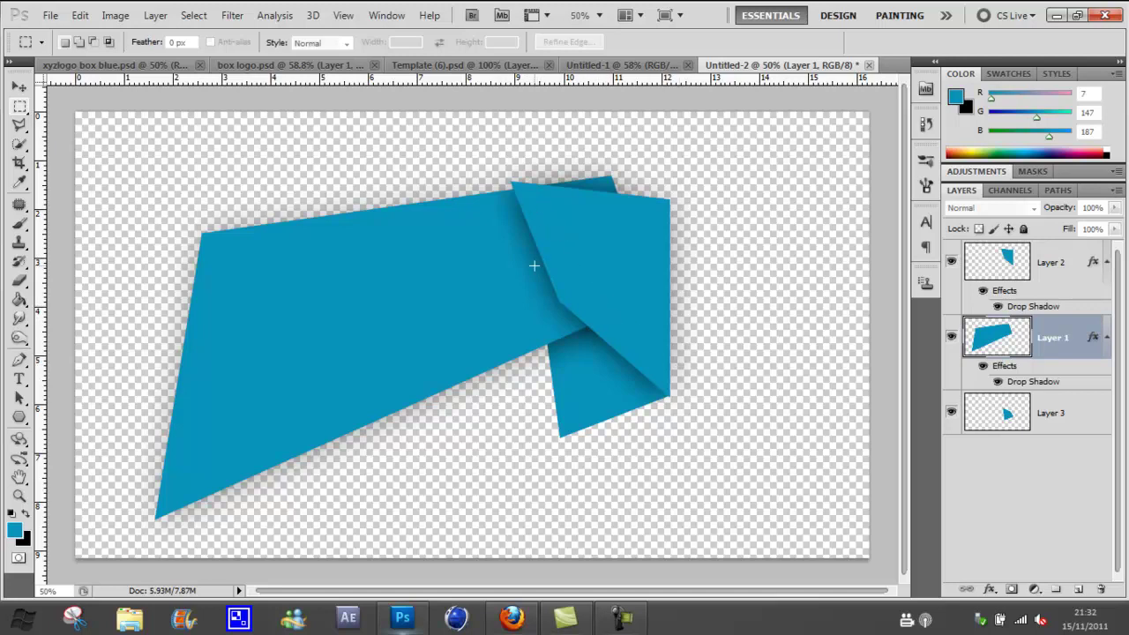
# - Paste the copied drop shadow onto Layer 3 in Untitled-2, then reselect Layer 2
pyautogui.click(1071, 260)
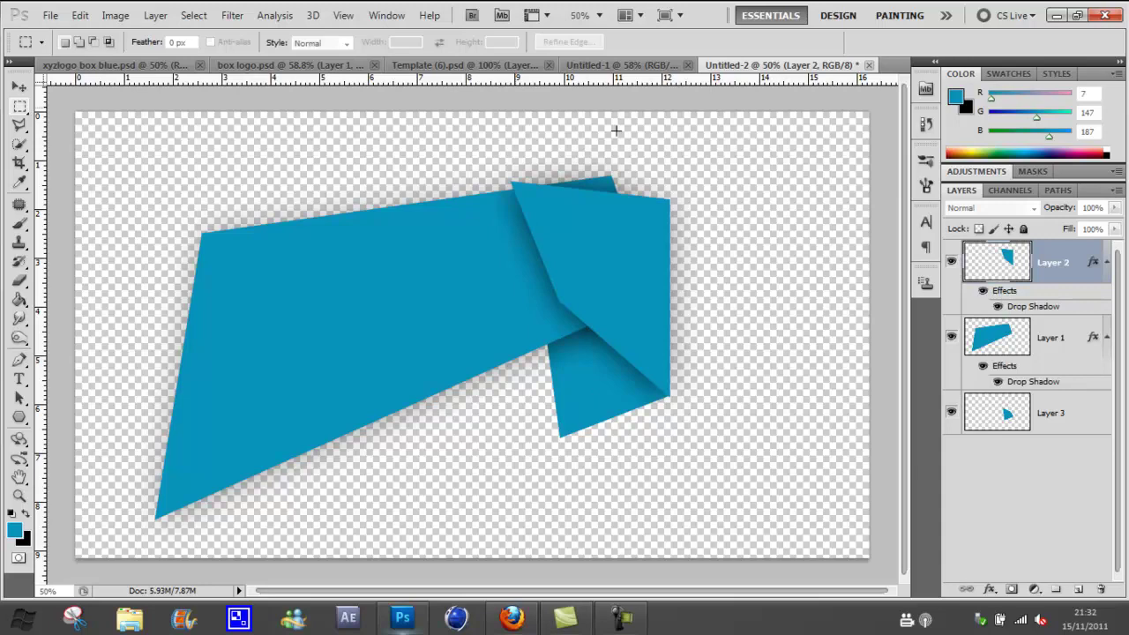
pyautogui.click(514, 65)
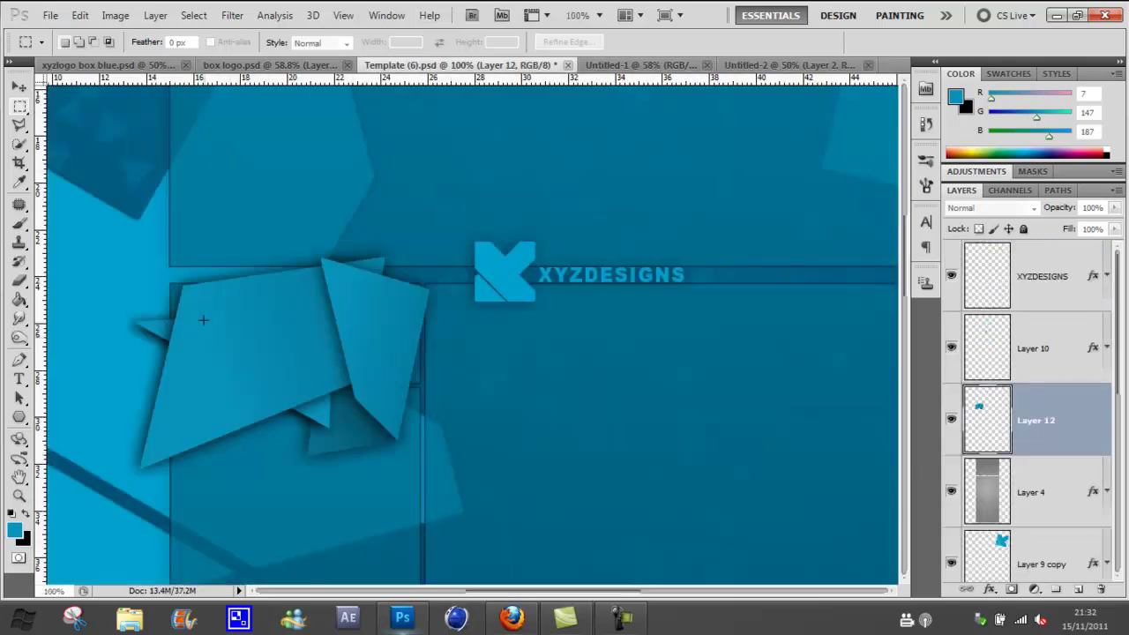
pyautogui.click(800, 69)
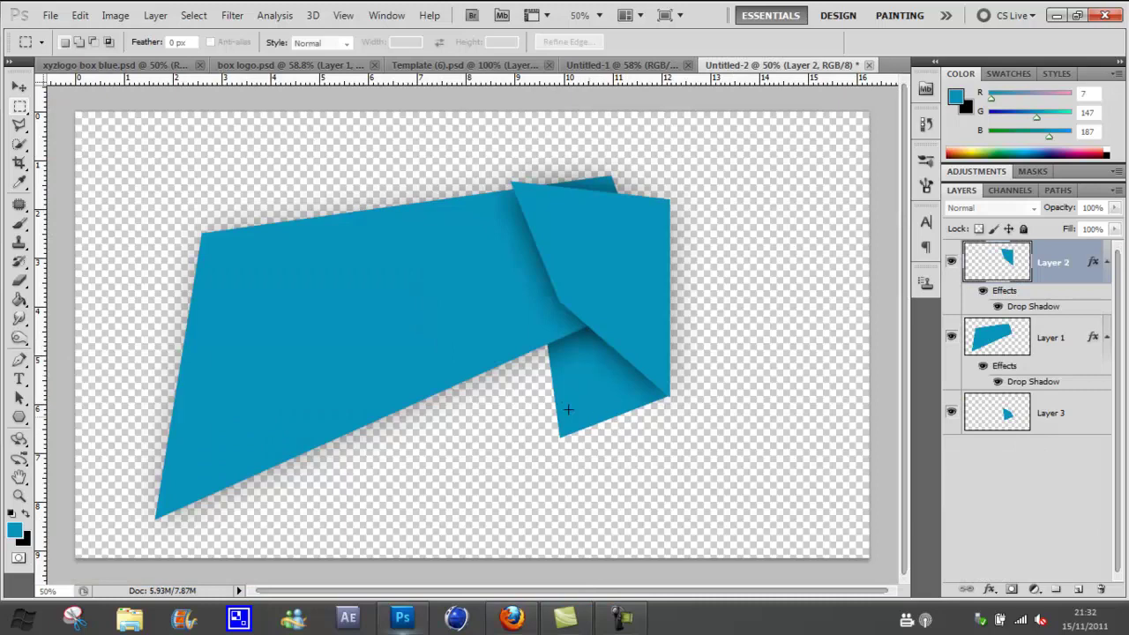
pyautogui.rightClick(1091, 417)
pyautogui.click(1020, 323)
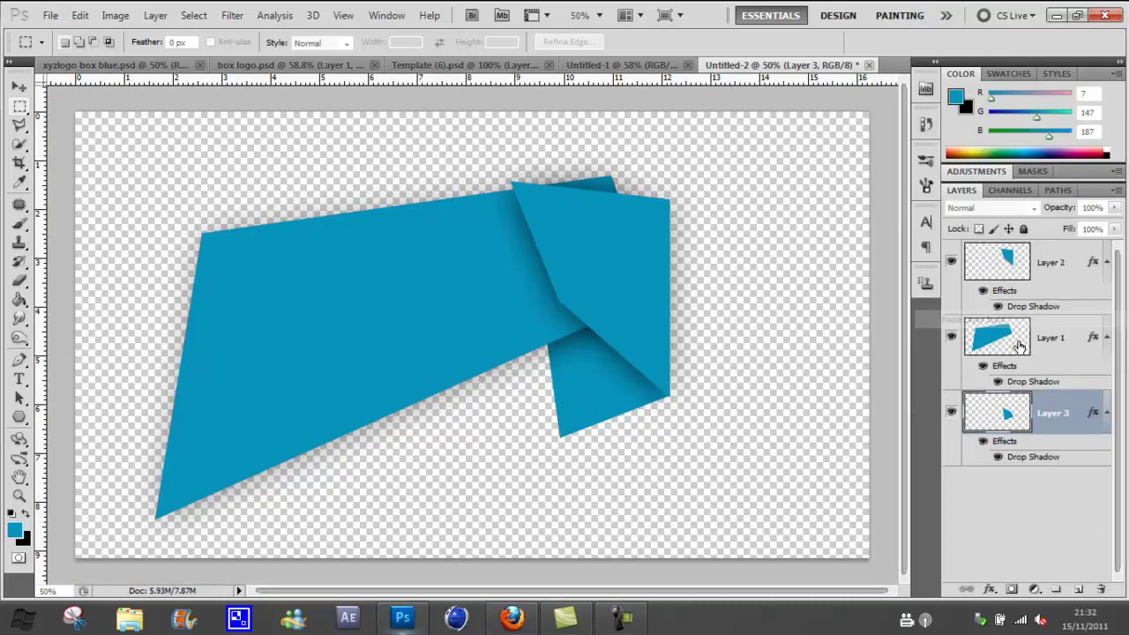
pyautogui.click(1069, 263)
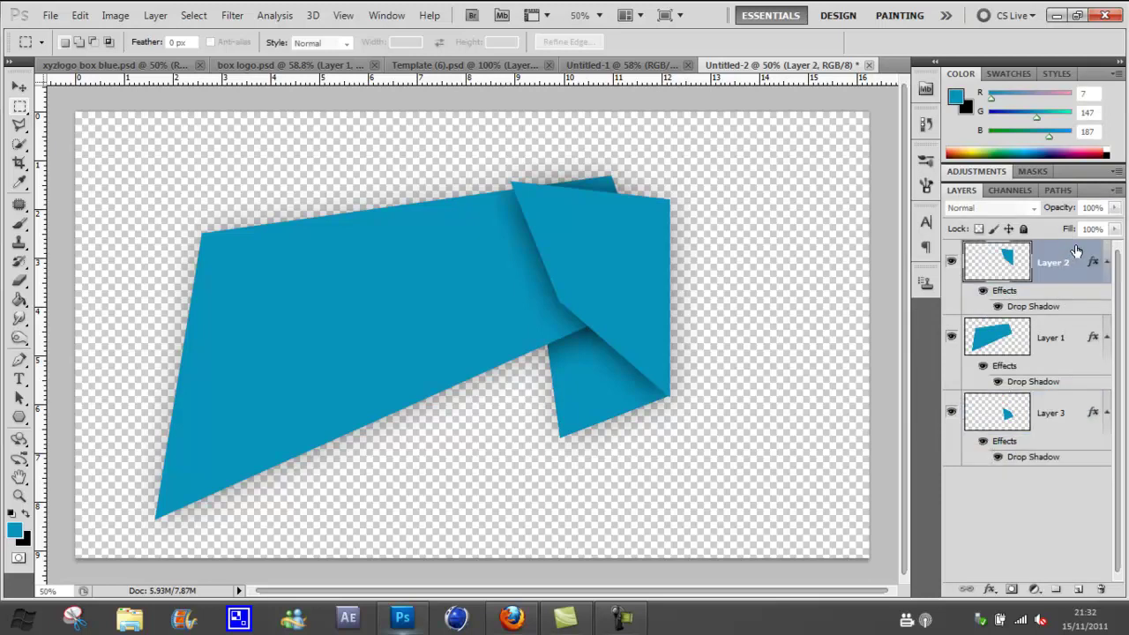
# - Add a Gradient Overlay to Layer 2 using the Foreground to Background preset
pyautogui.doubleClick(1063, 260)
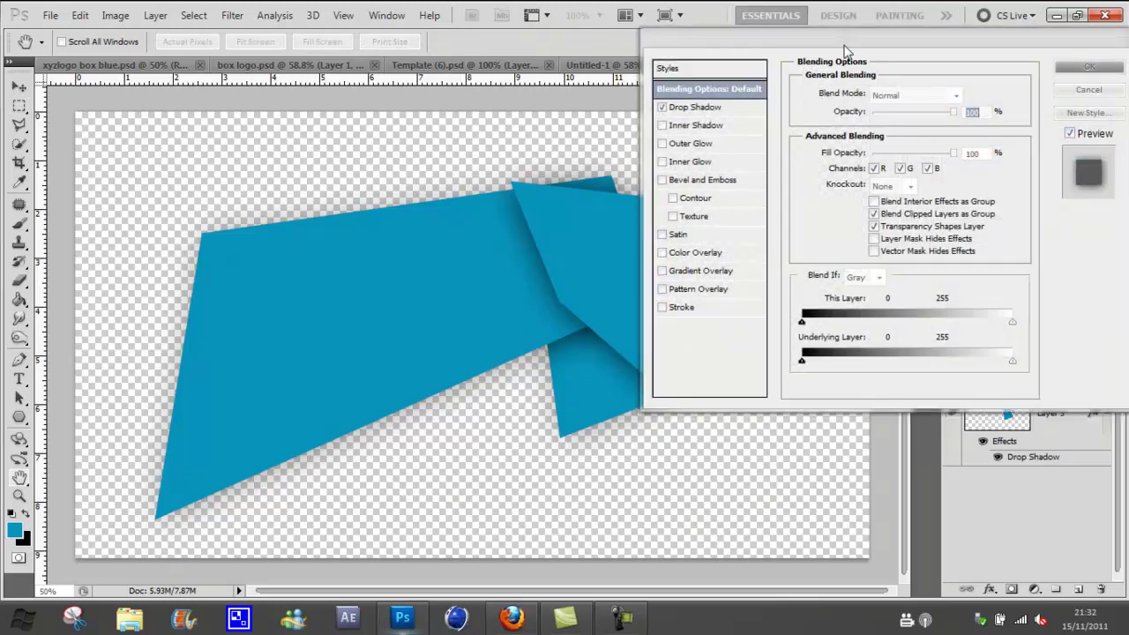
pyautogui.moveTo(847, 44); pyautogui.dragTo(310, 108)
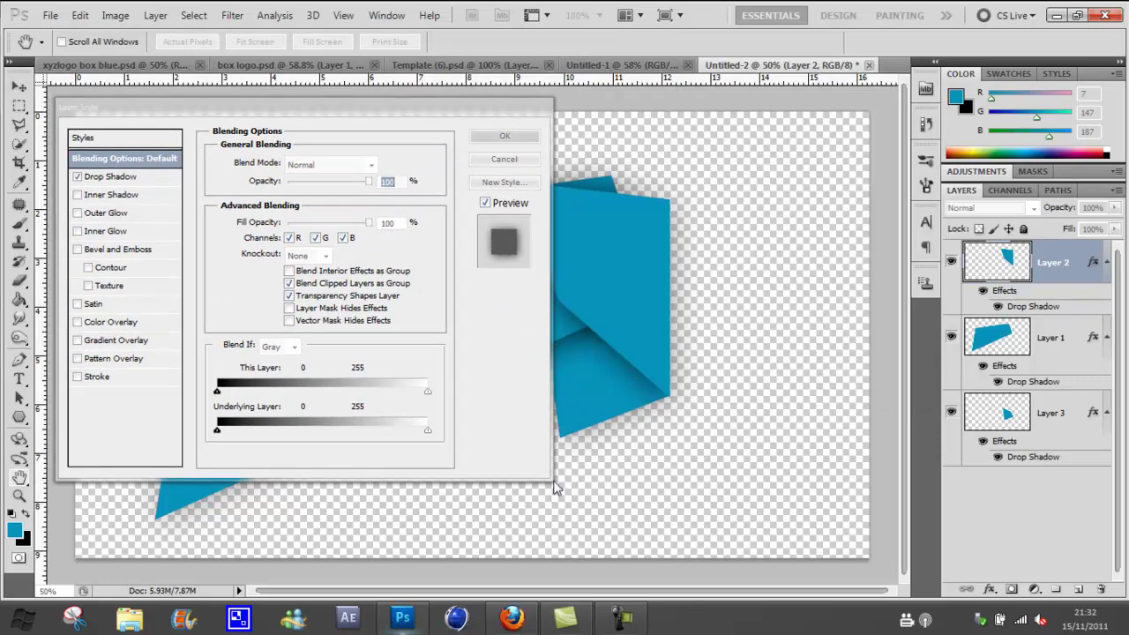
pyautogui.moveTo(340, 107); pyautogui.dragTo(313, 108)
pyautogui.click(100, 342)
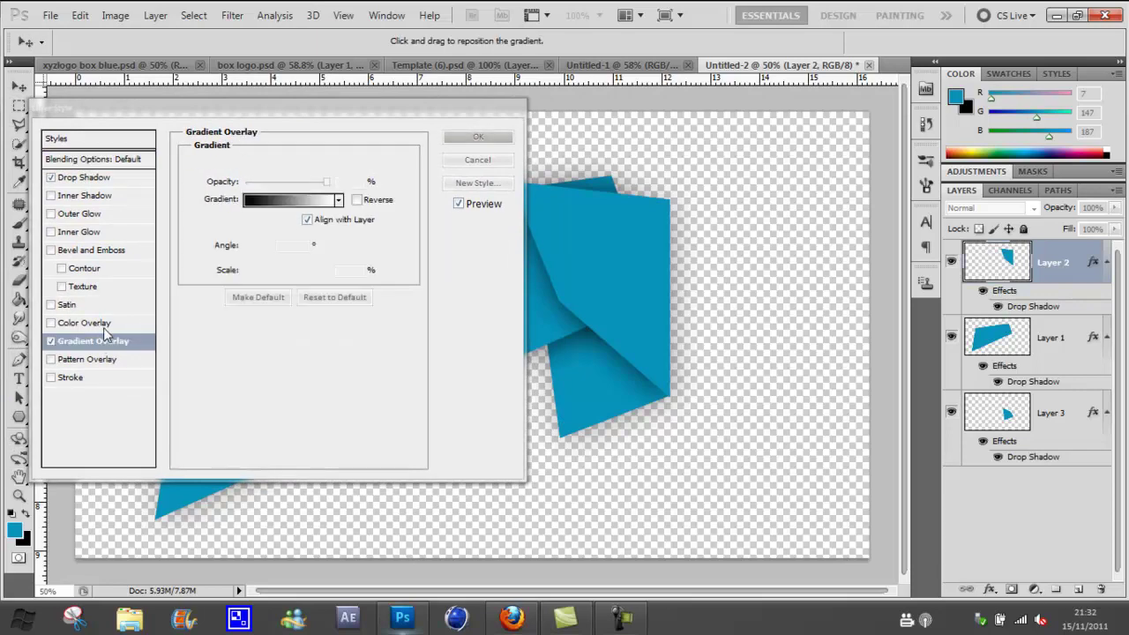
pyautogui.click(292, 202)
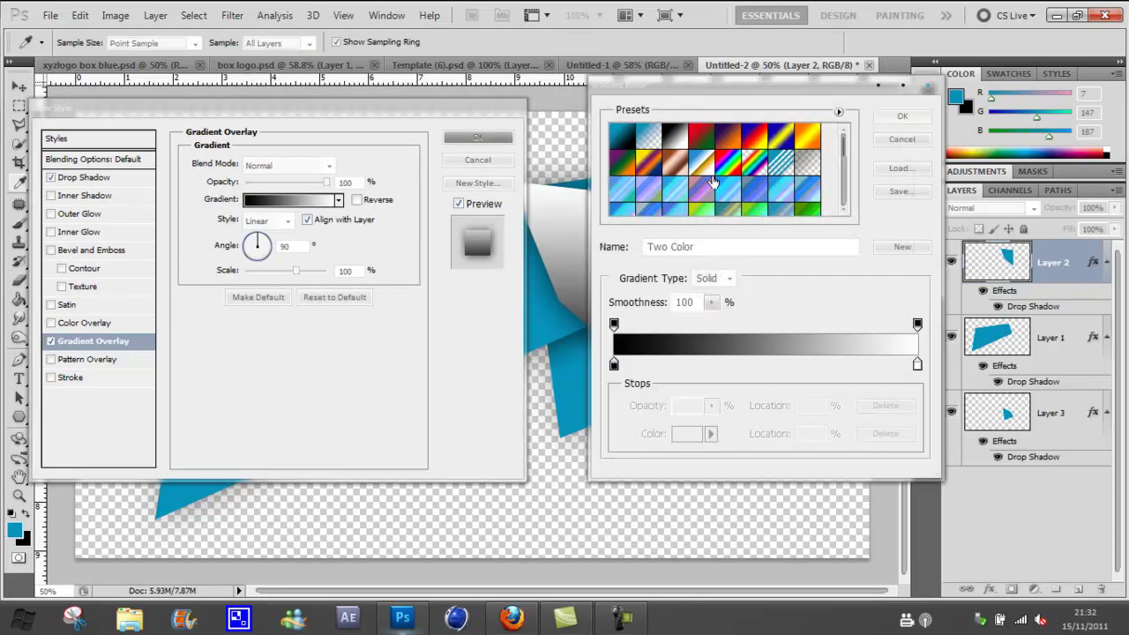
pyautogui.click(624, 136)
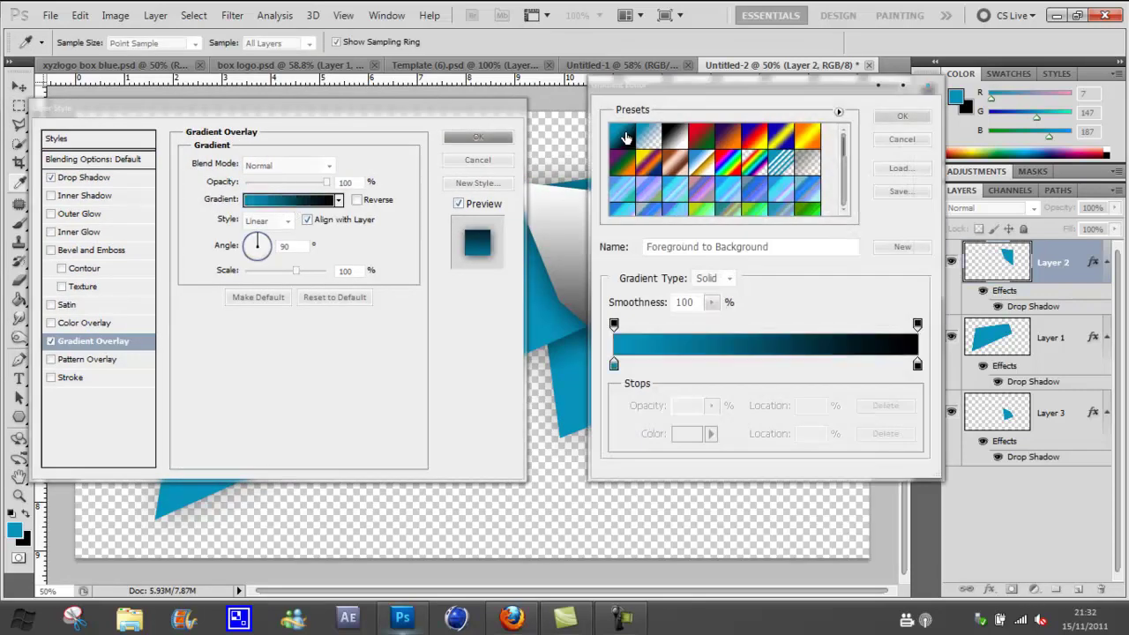
# - Set the gradient's end stop to teal 0792ba sampled from the shape, then view the reference site
pyautogui.click(917, 366)
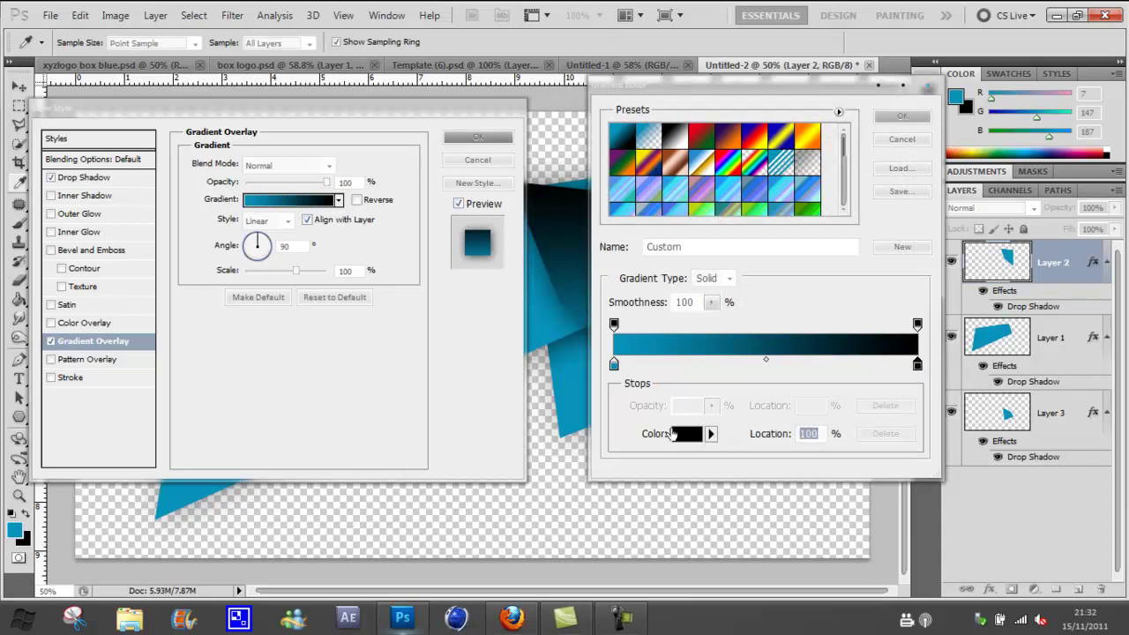
pyautogui.click(680, 433)
pyautogui.click(552, 317)
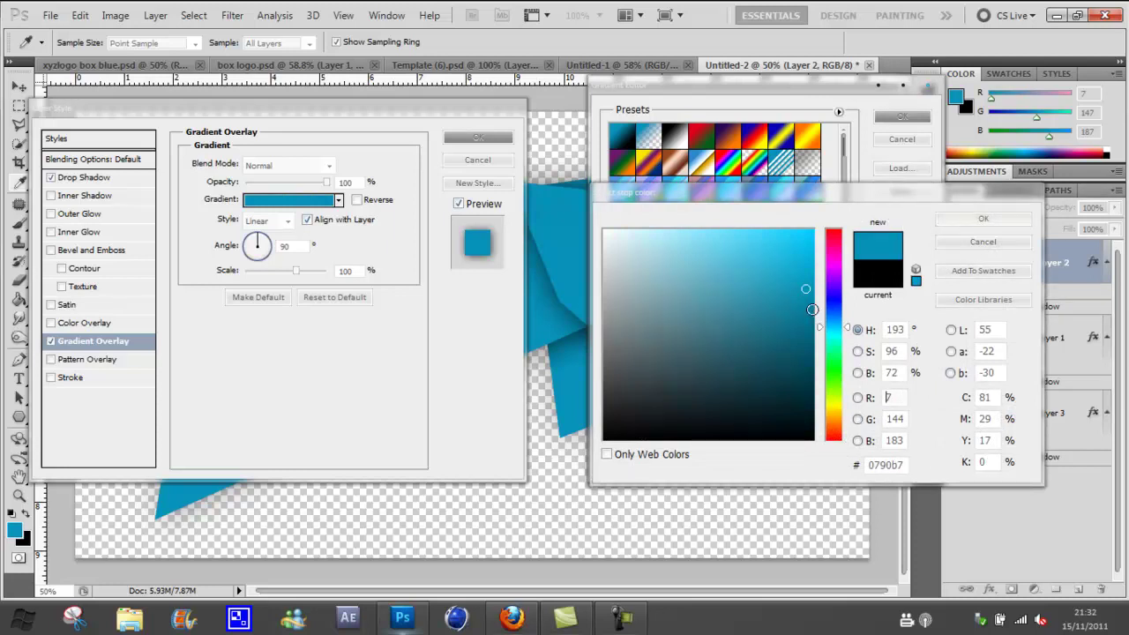
pyautogui.moveTo(806, 291)
pyautogui.mouseDown()
pyautogui.moveTo(811, 312)
pyautogui.moveTo(823, 295)
pyautogui.mouseUp()
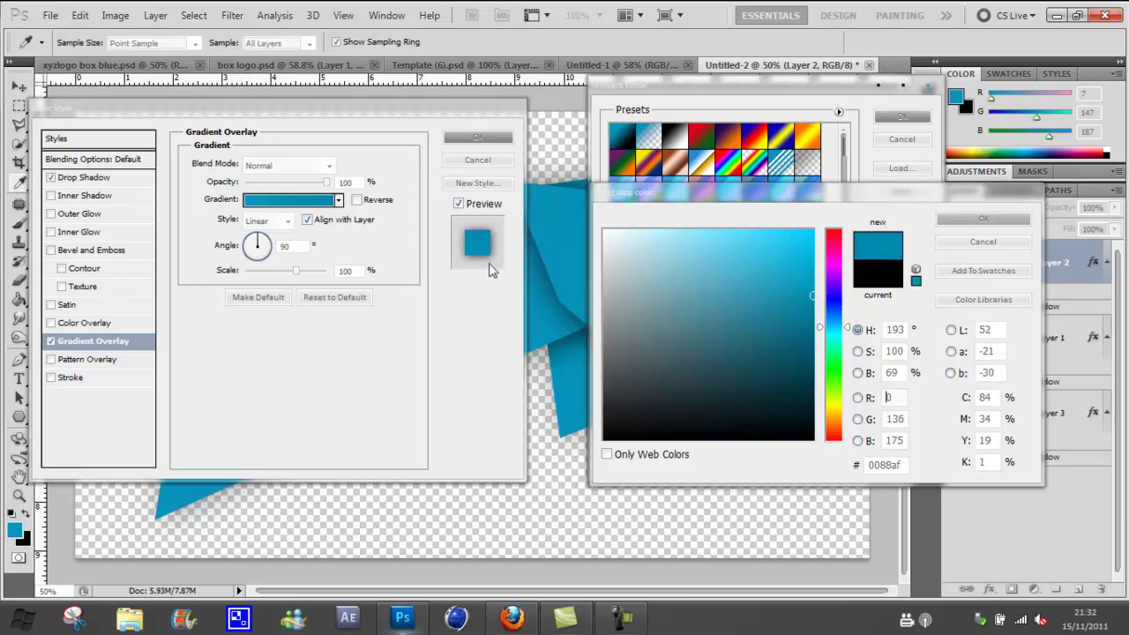
pyautogui.click(806, 287)
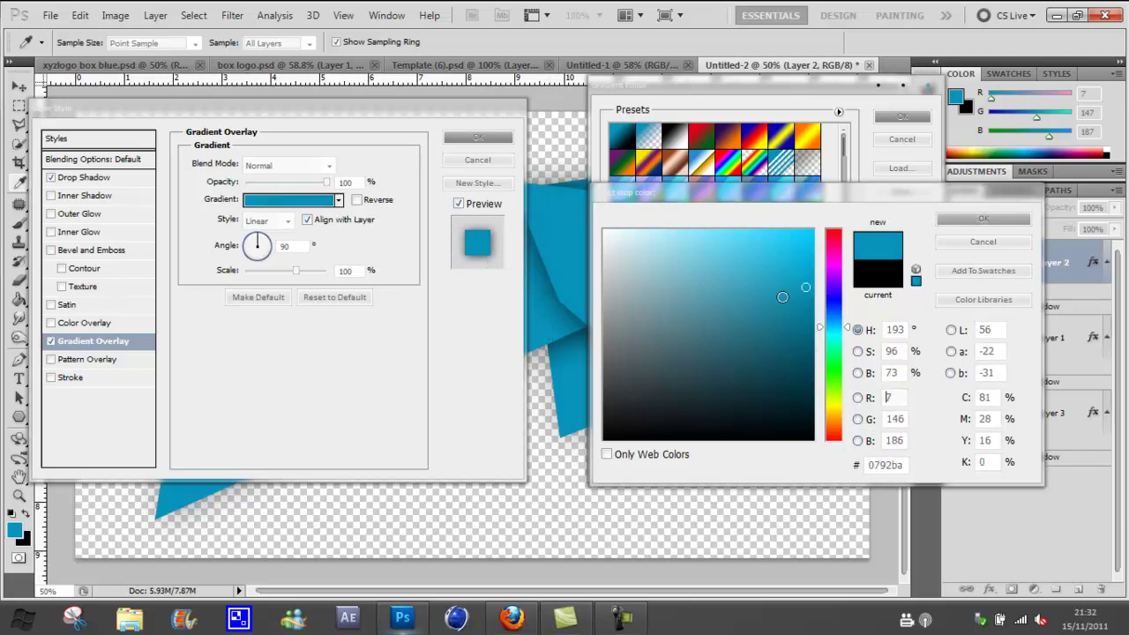
pyautogui.click(983, 218)
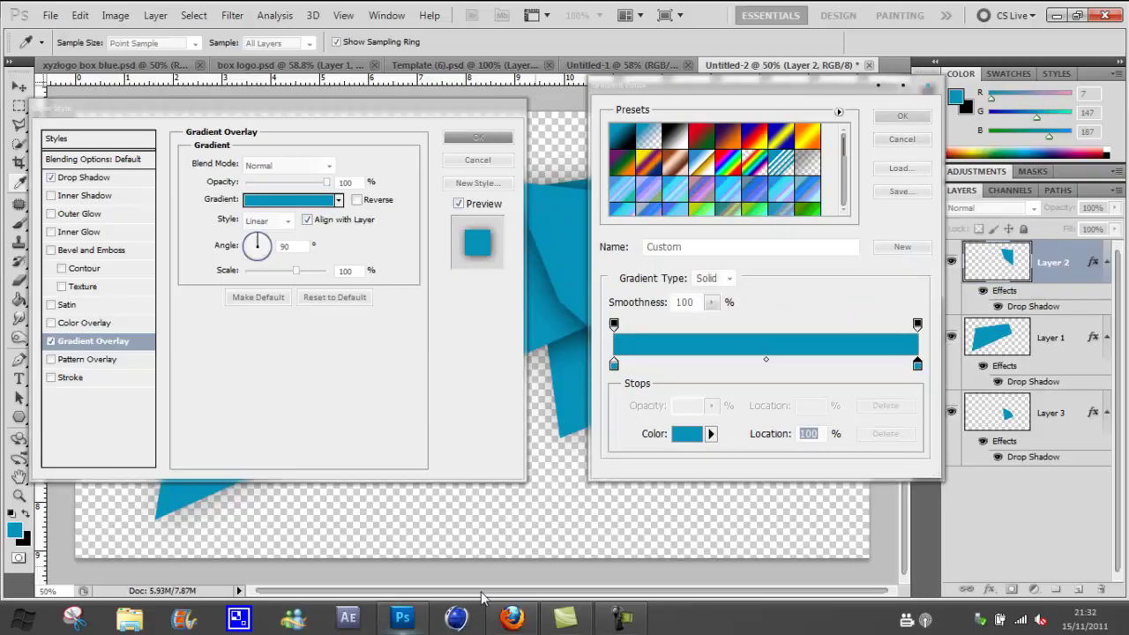
pyautogui.click(512, 618)
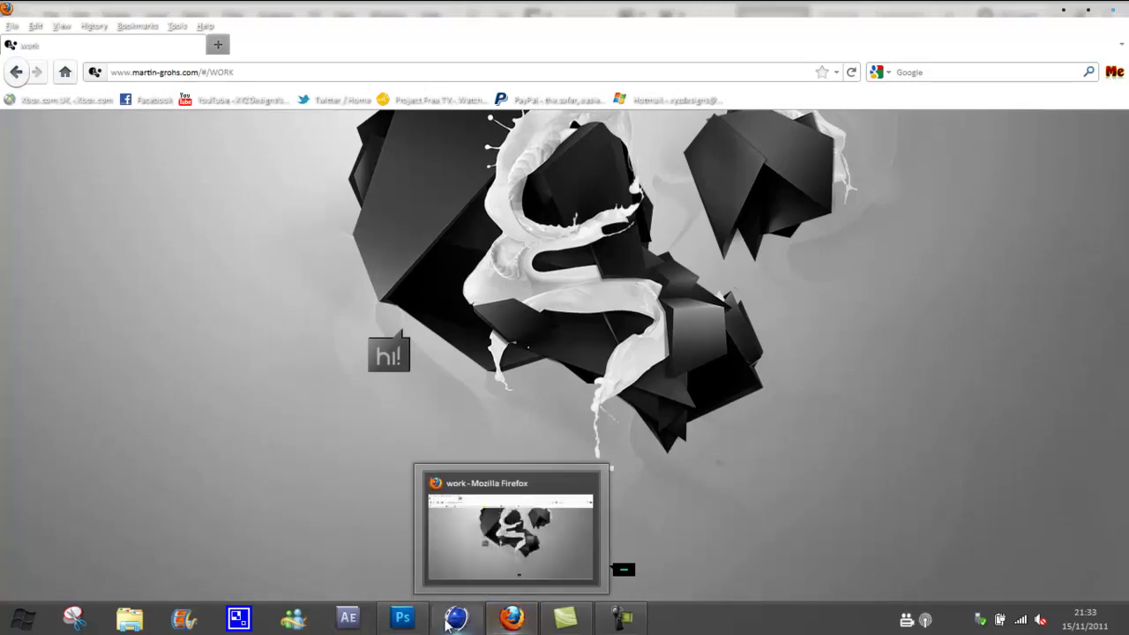
# - Add a slightly darker teal middle stop at 39% to Layer 2's gradient
pyautogui.click(402, 618)
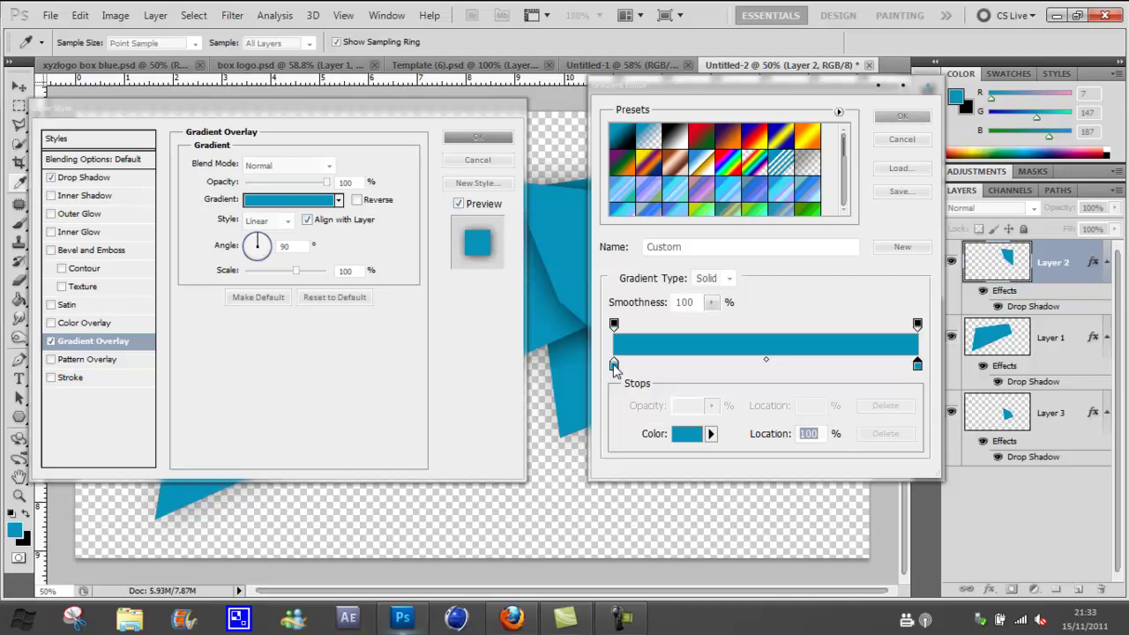
pyautogui.moveTo(646, 364); pyautogui.dragTo(722, 369)
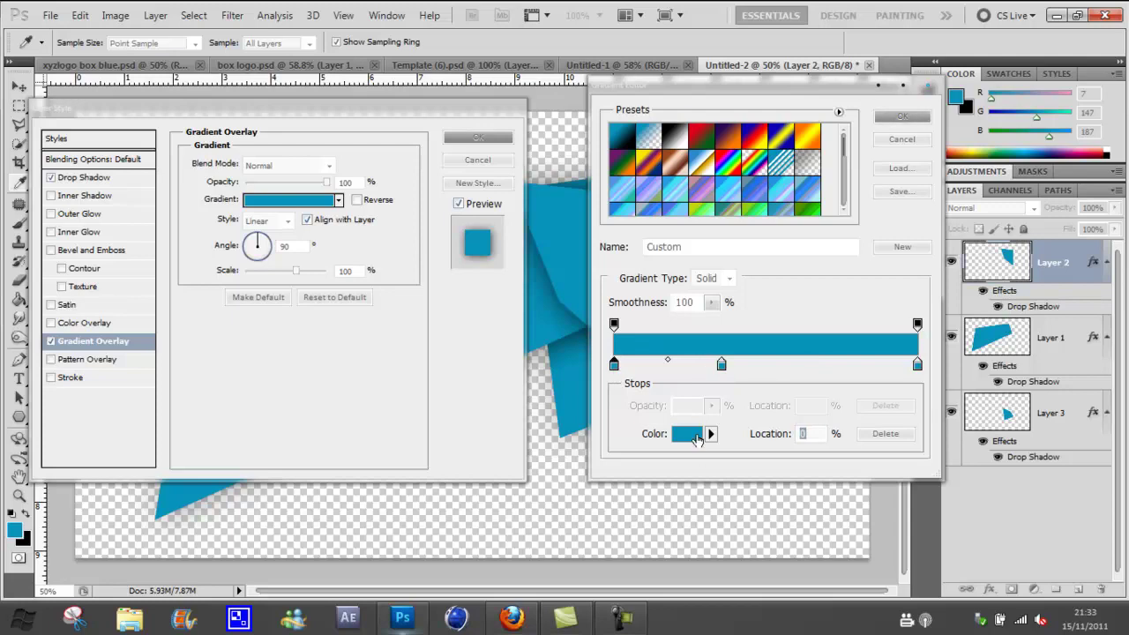
pyautogui.click(690, 435)
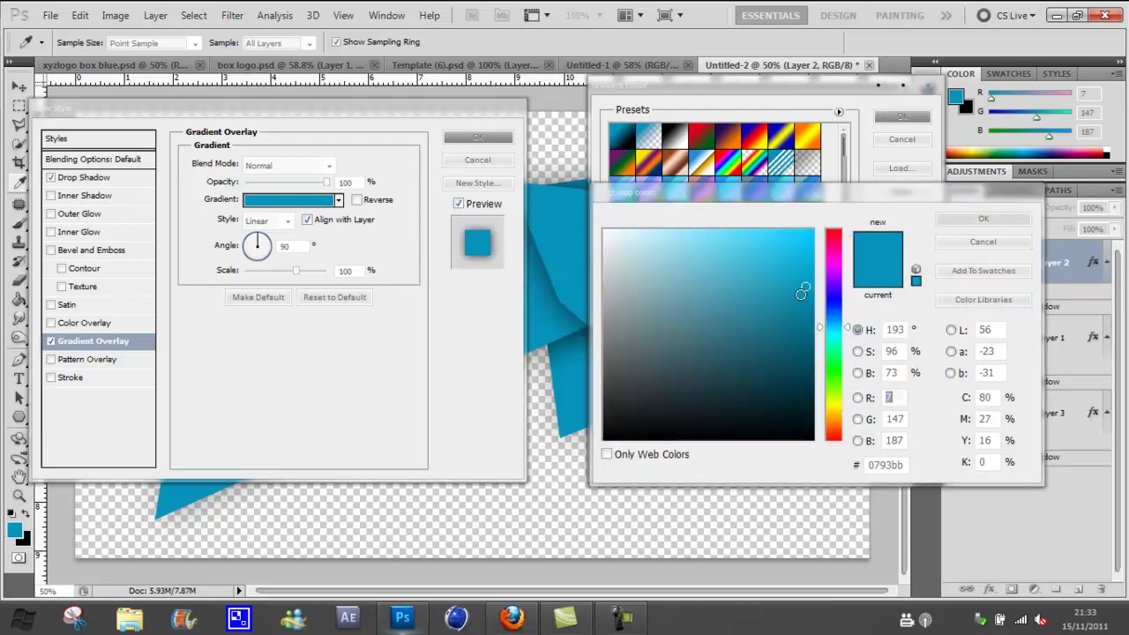
pyautogui.click(805, 297)
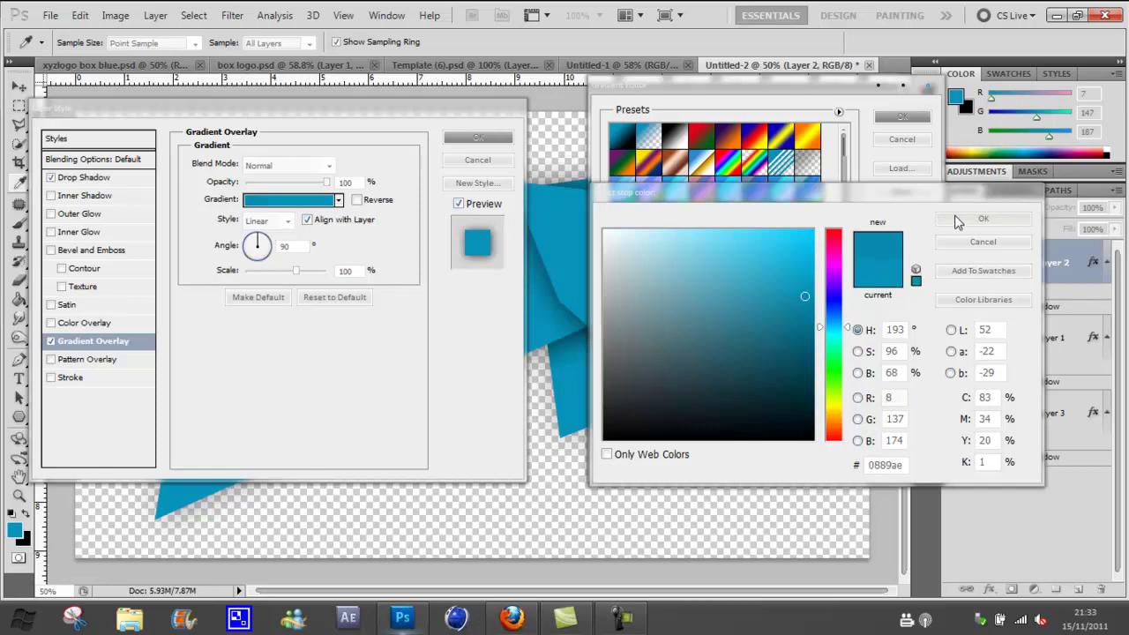
pyautogui.click(982, 218)
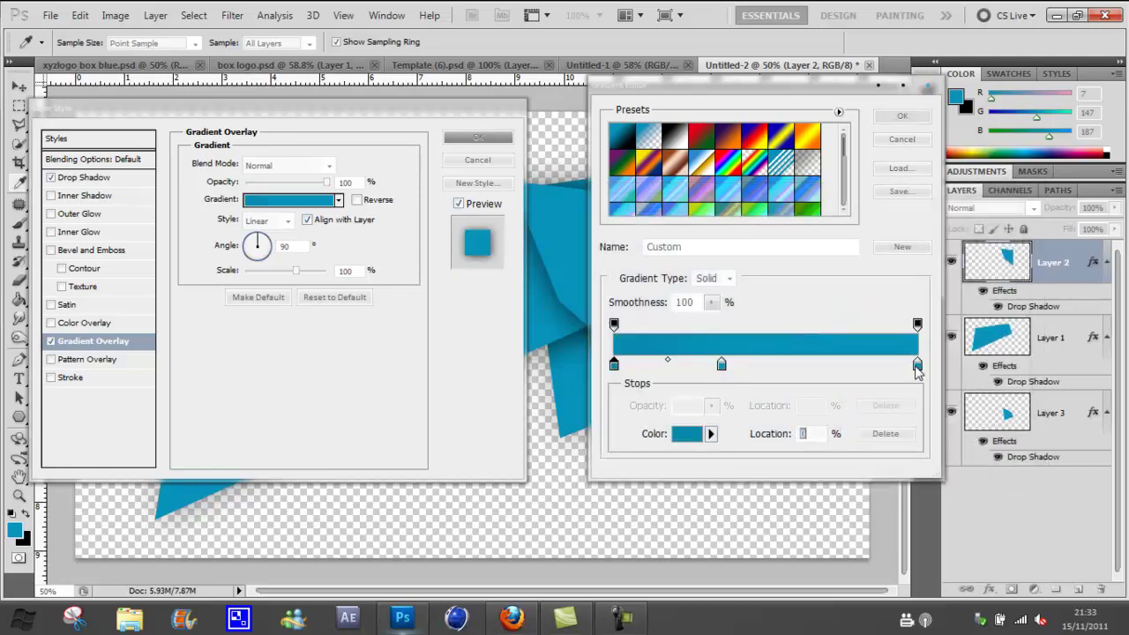
# - Darken the right stop's teal, set the gradient angle to -18°, and apply the overlay
pyautogui.click(690, 434)
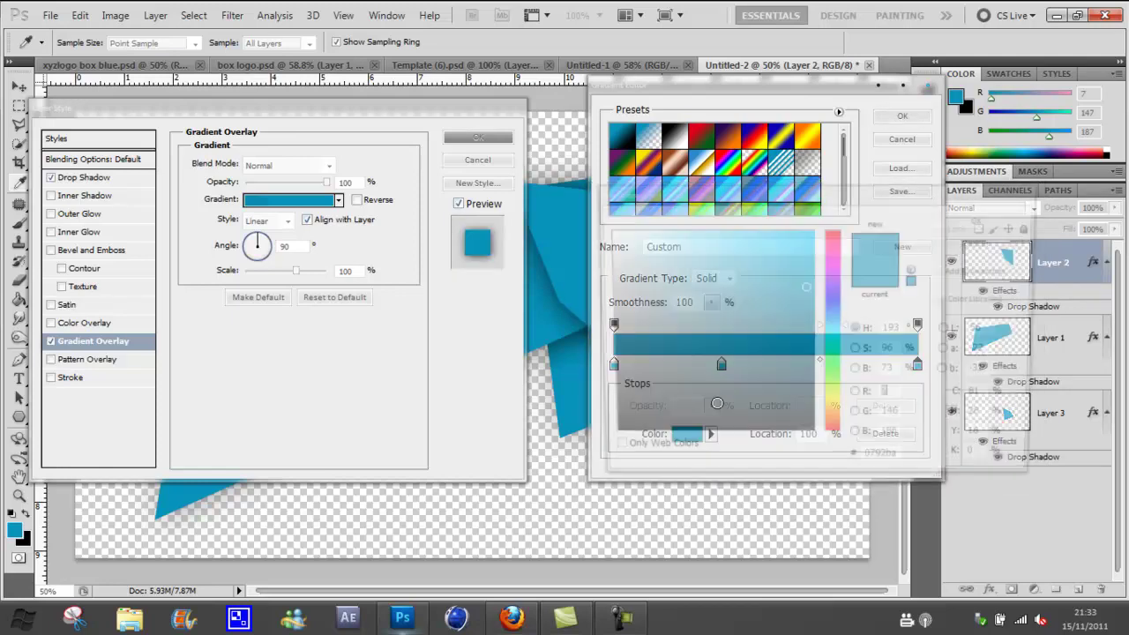
pyautogui.click(805, 319)
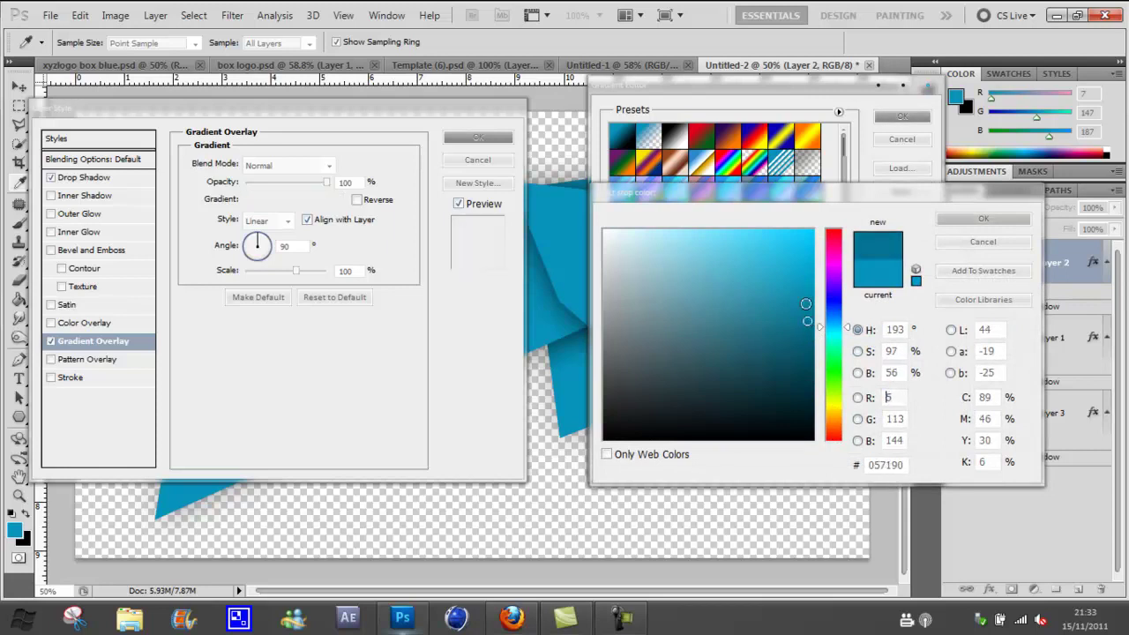
pyautogui.click(964, 223)
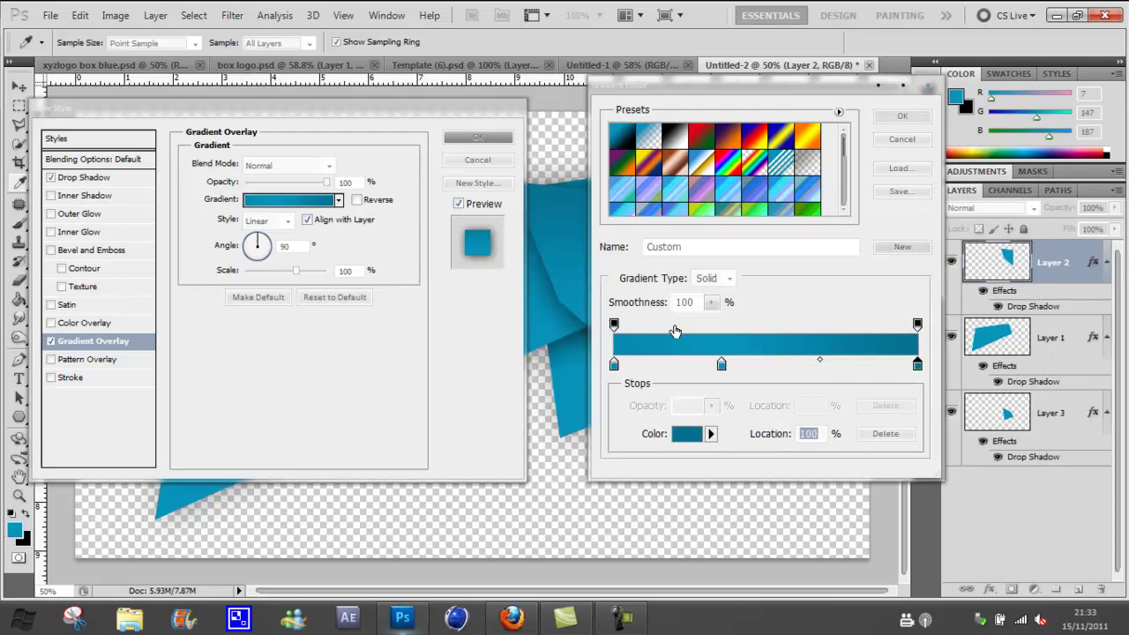
pyautogui.click(902, 116)
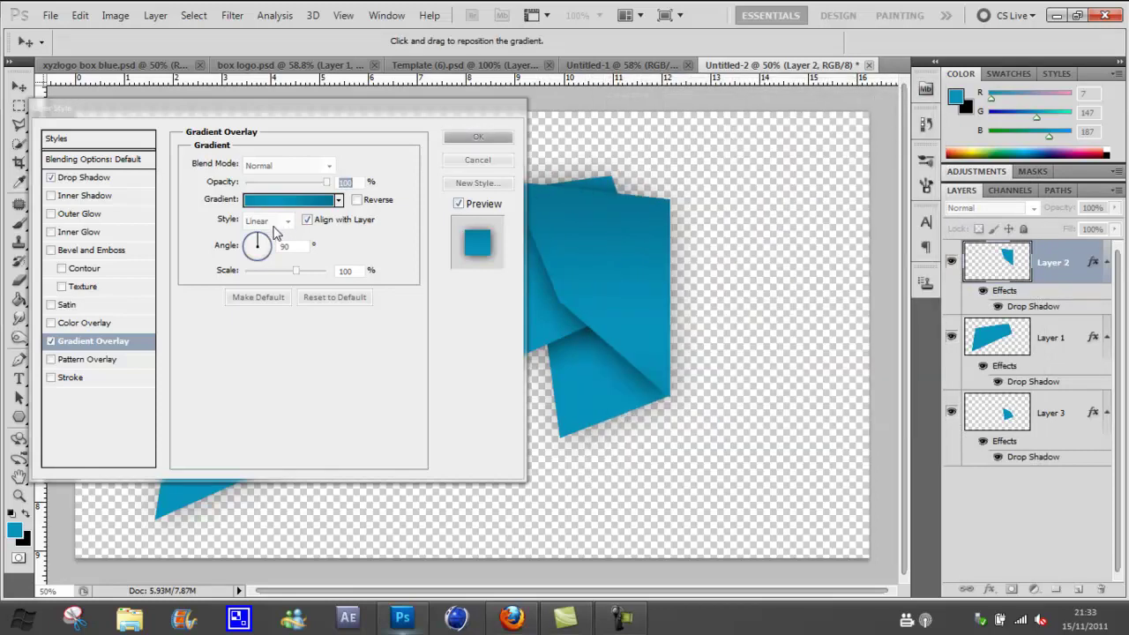
pyautogui.click(262, 251)
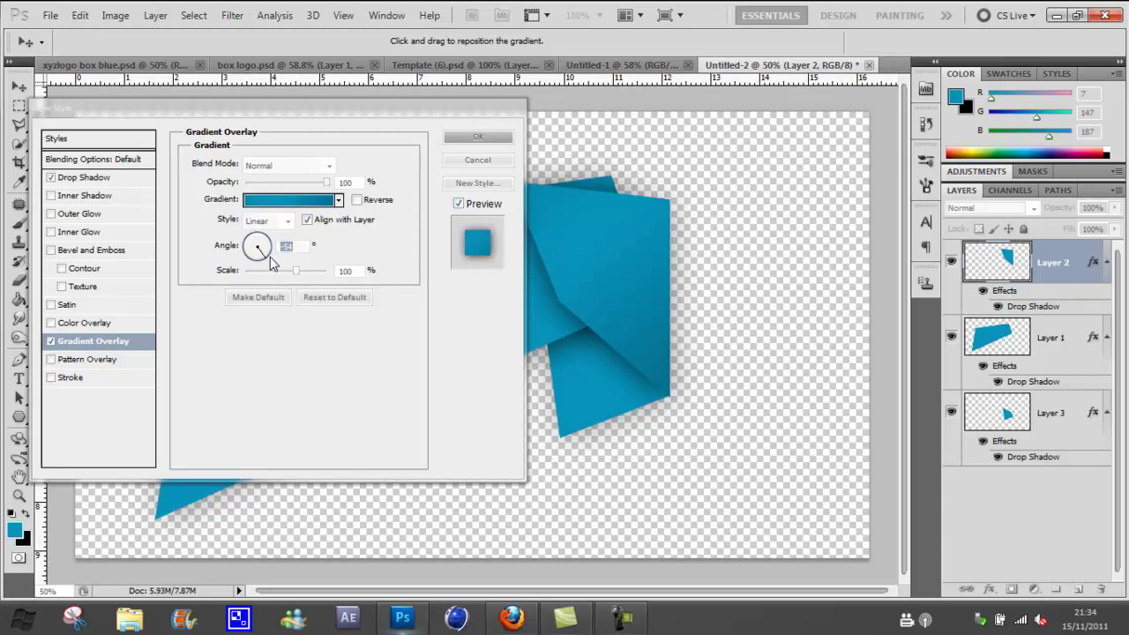
pyautogui.click(270, 253)
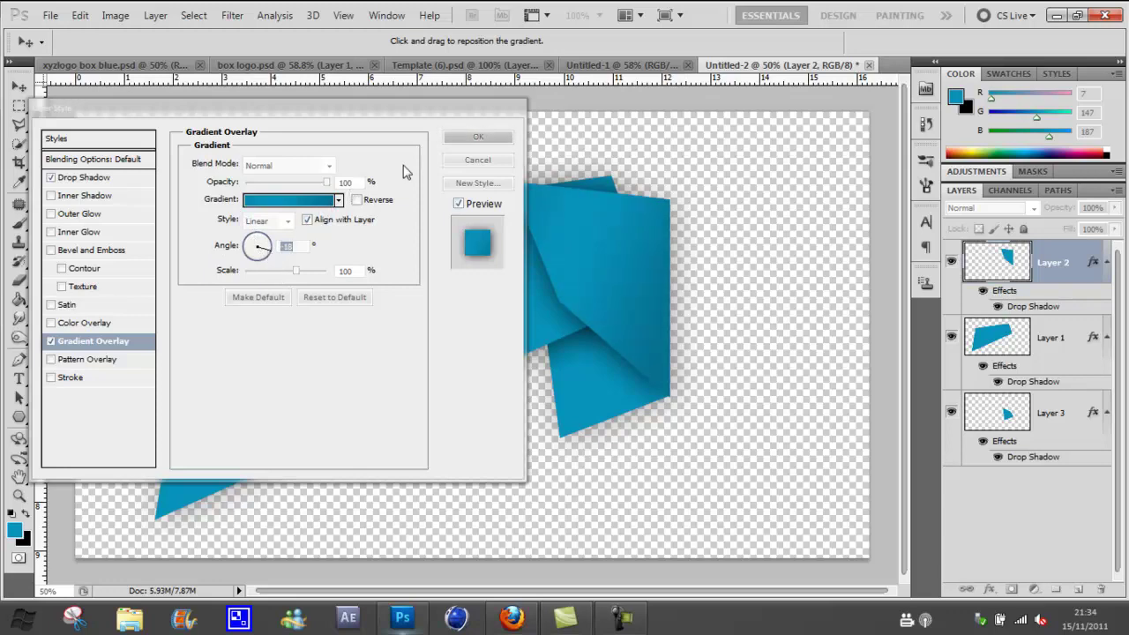
pyautogui.click(481, 140)
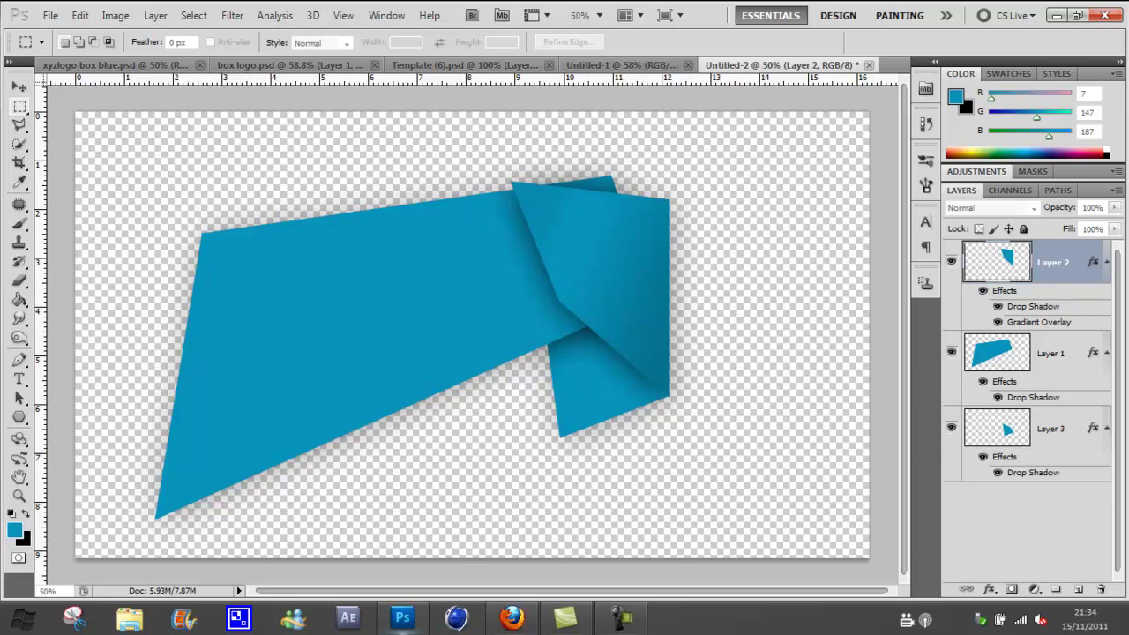
# - Turn on a Gradient Overlay for Layer 3 starting from the Foreground to Background preset
pyautogui.doubleClick(1075, 447)
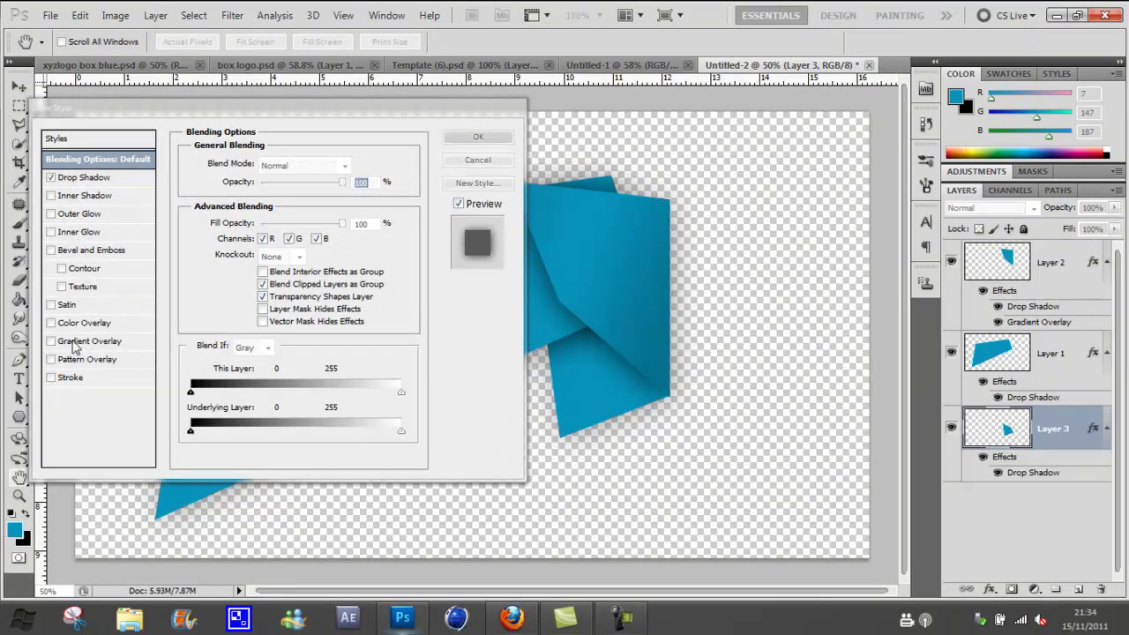
pyautogui.click(112, 341)
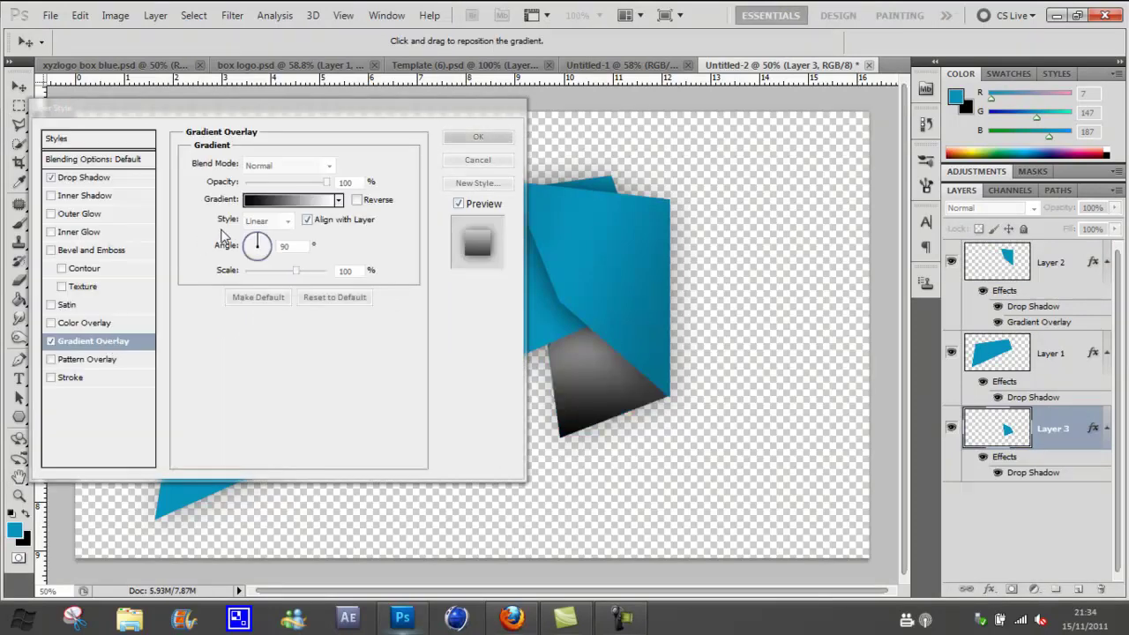
pyautogui.click(317, 200)
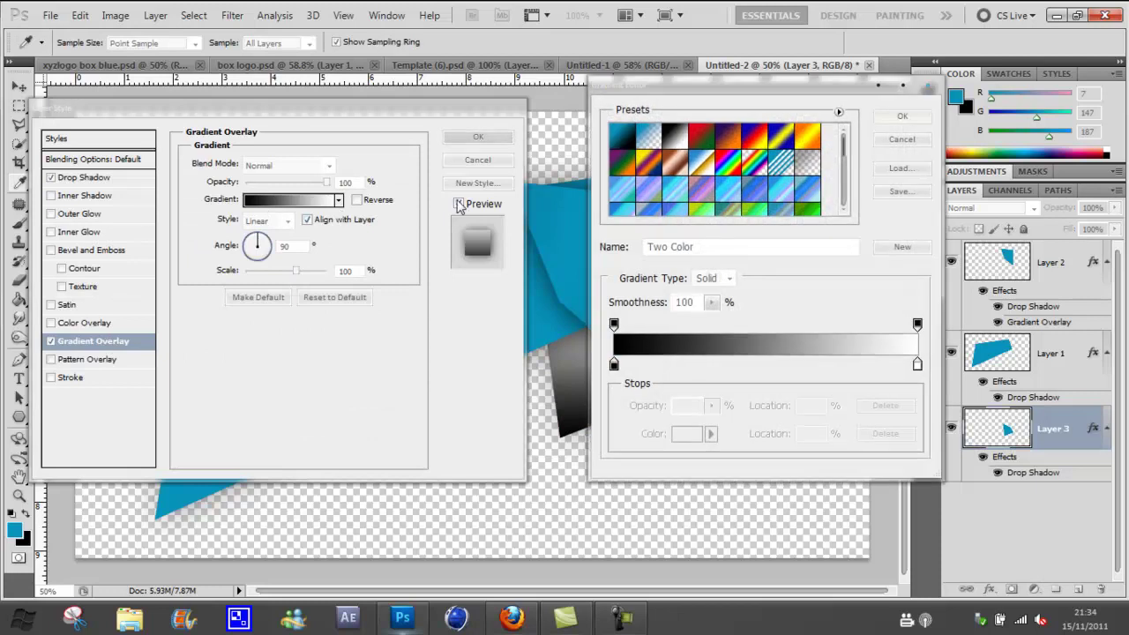
pyautogui.click(622, 136)
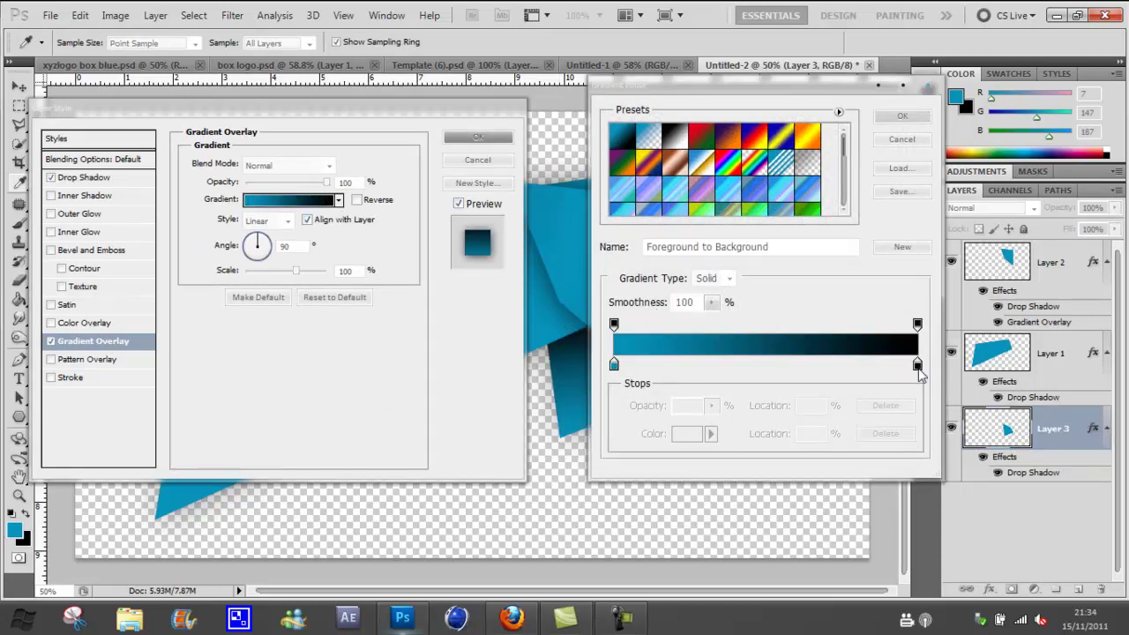
# - Make the right stop a darker sampled teal, angle the gradient to 56°, and apply it
pyautogui.click(918, 367)
pyautogui.click(692, 433)
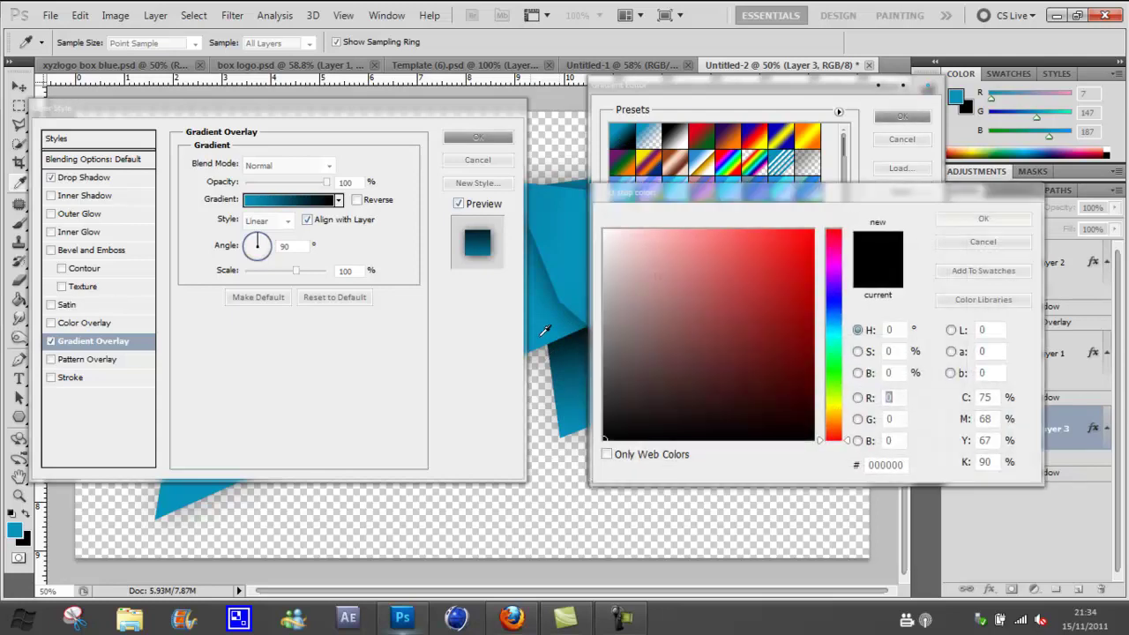
pyautogui.click(545, 330)
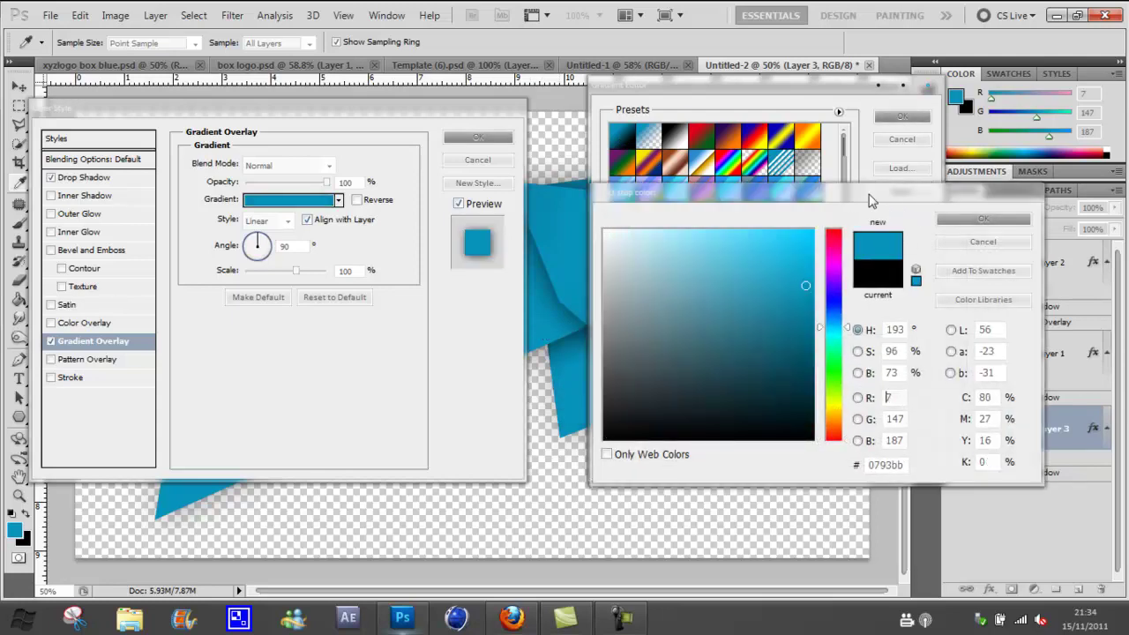
pyautogui.click(805, 308)
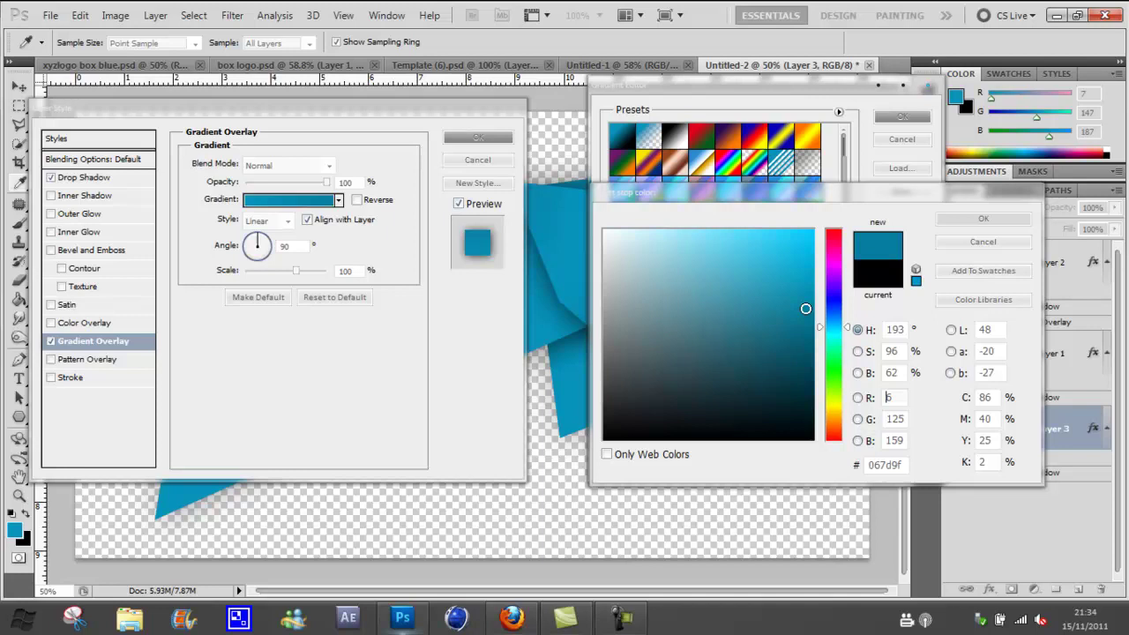
pyautogui.moveTo(806, 309); pyautogui.dragTo(805, 318)
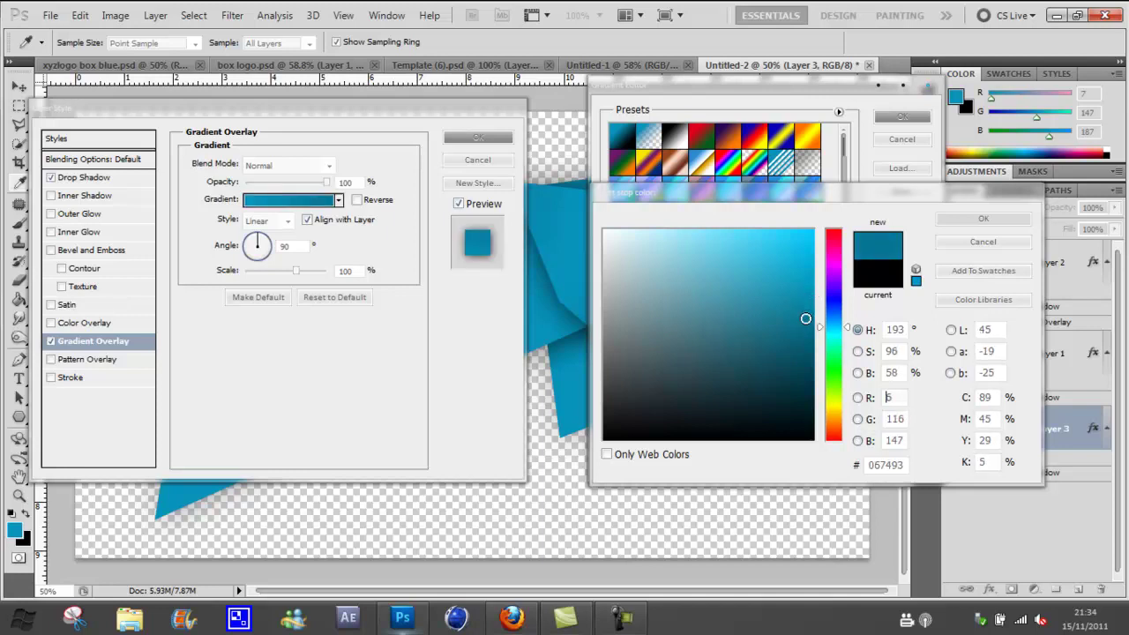
pyautogui.click(982, 218)
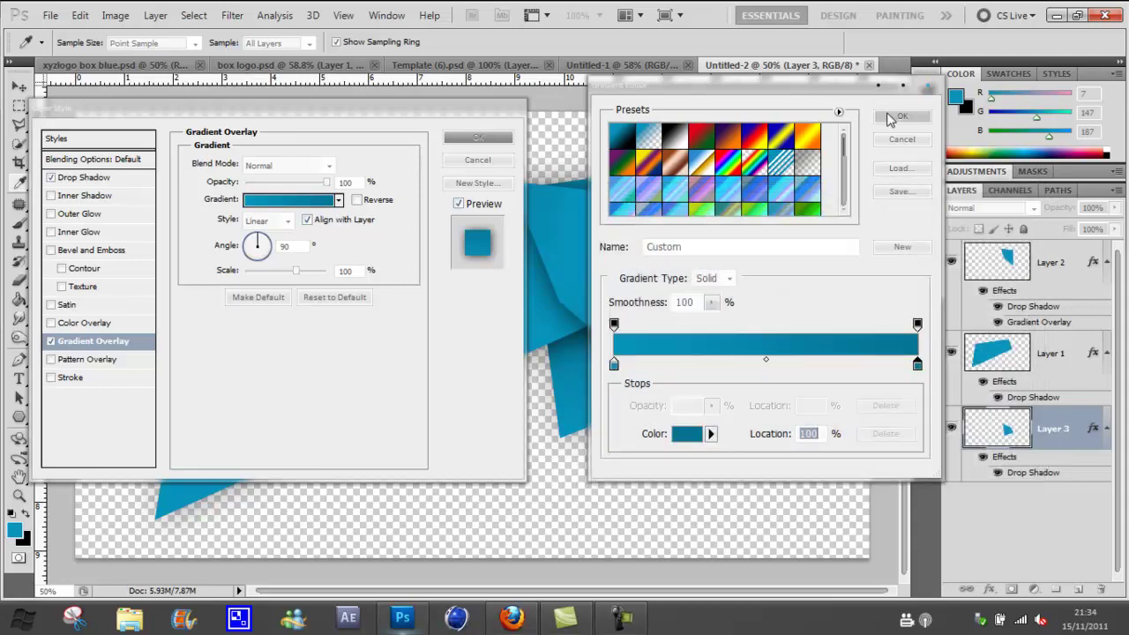
pyautogui.click(901, 116)
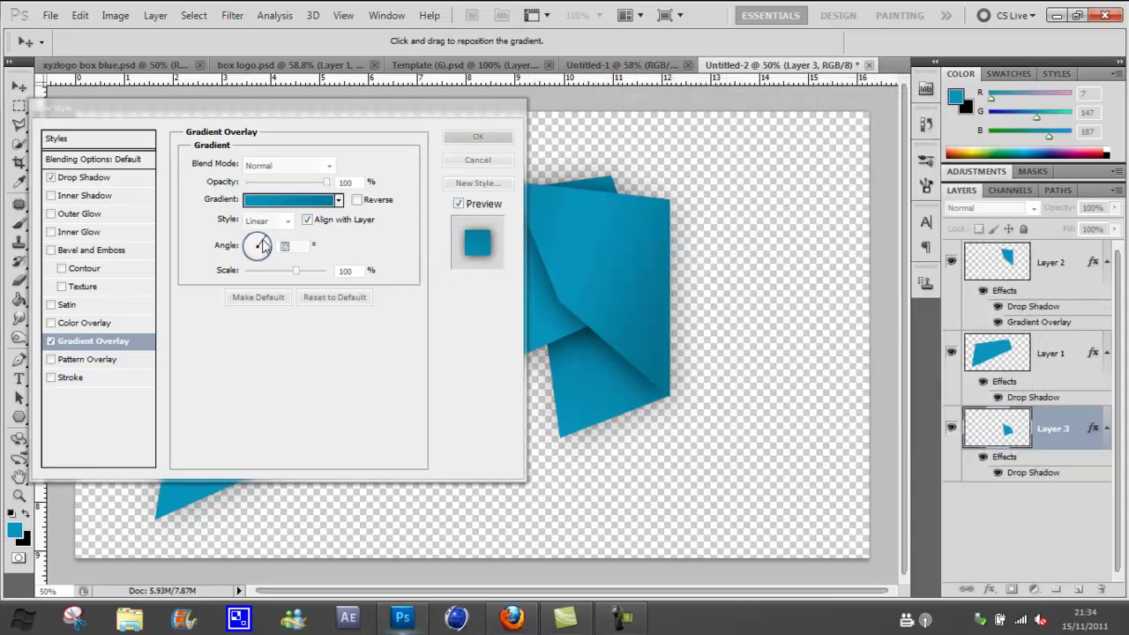
pyautogui.moveTo(262, 245); pyautogui.dragTo(357, 279)
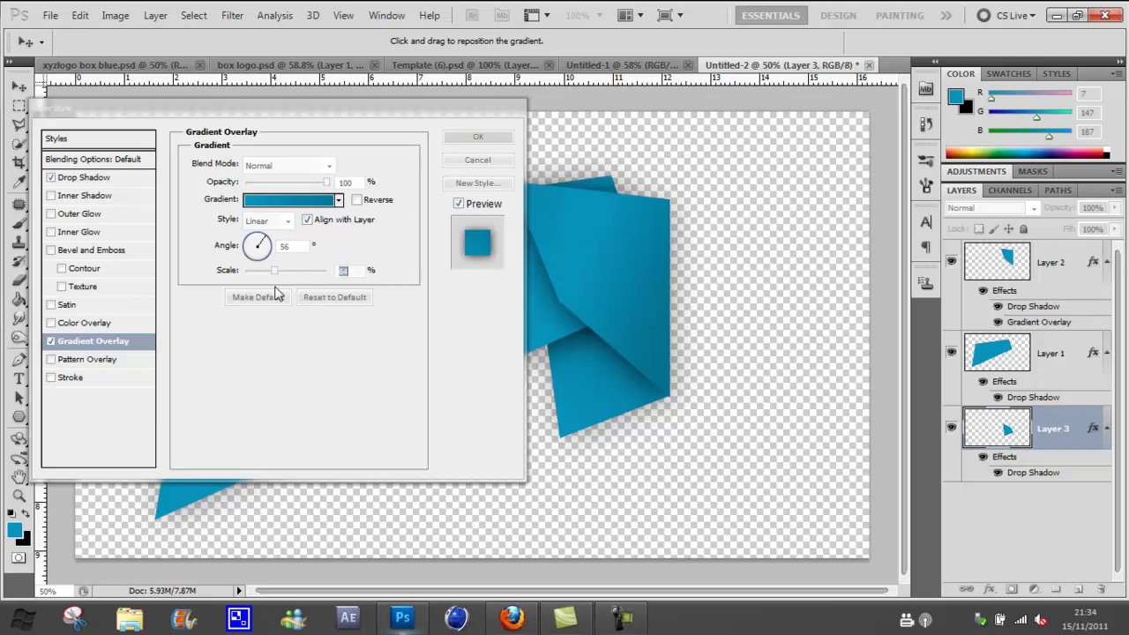
pyautogui.moveTo(279, 294); pyautogui.dragTo(625, 335)
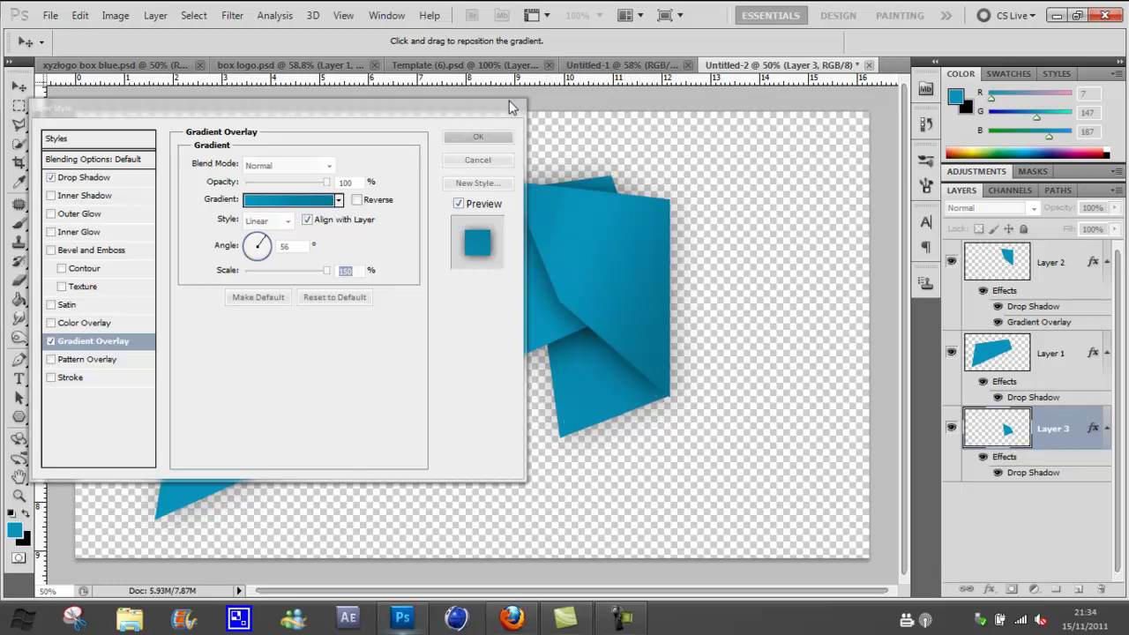
pyautogui.click(452, 137)
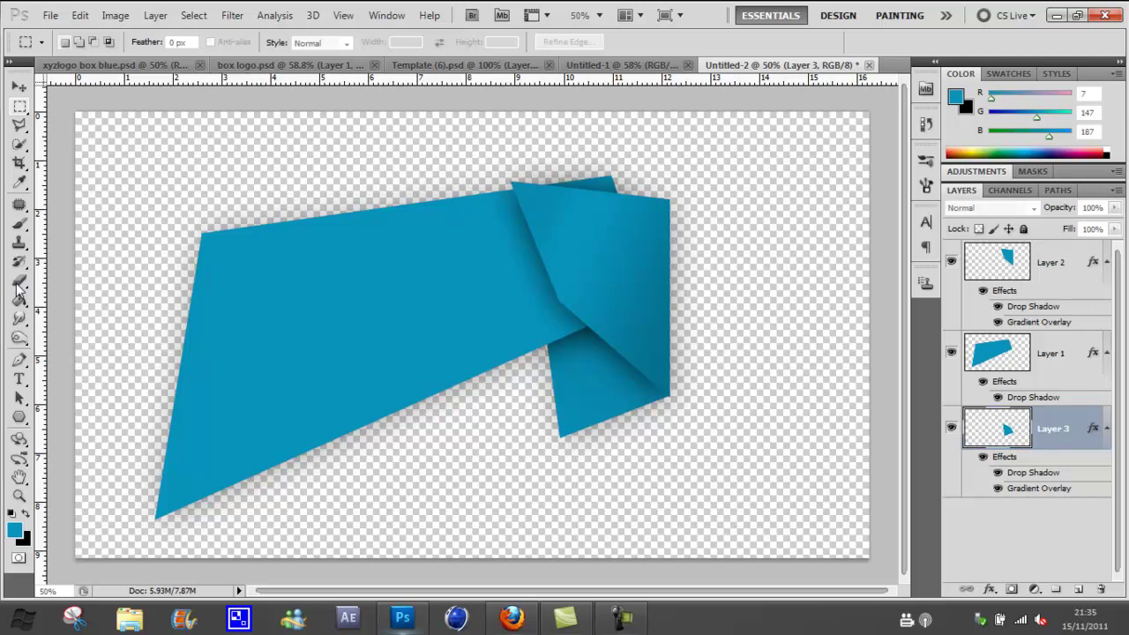
# - Change Layer 3's gradient overlay angle to 24° and pull the end stop in to 77%
pyautogui.click(17, 79)
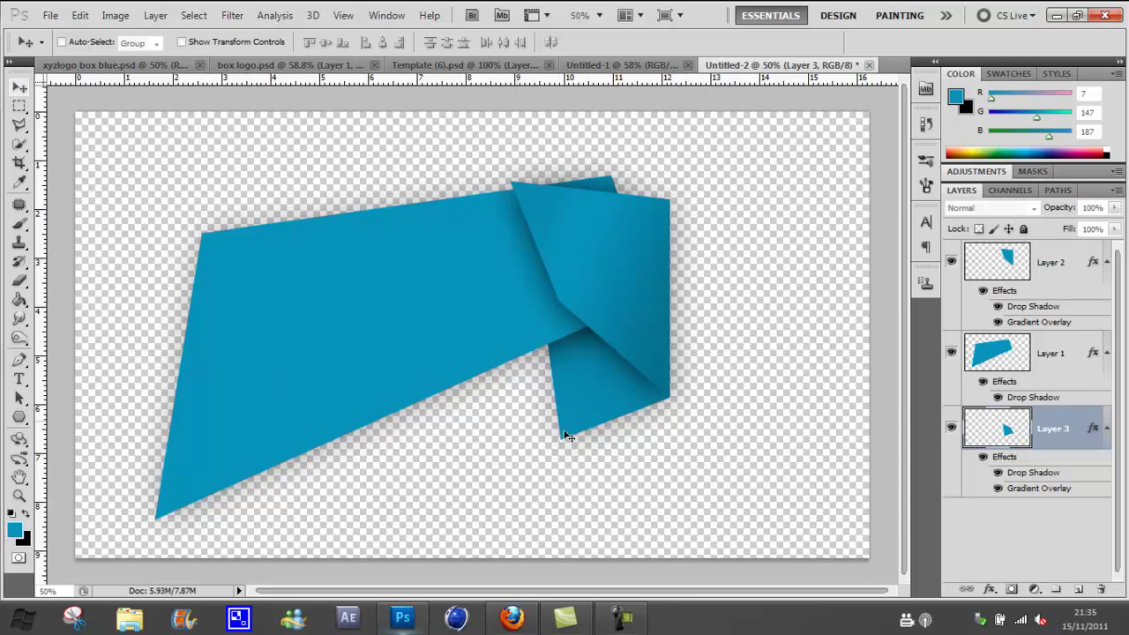
pyautogui.doubleClick(1071, 439)
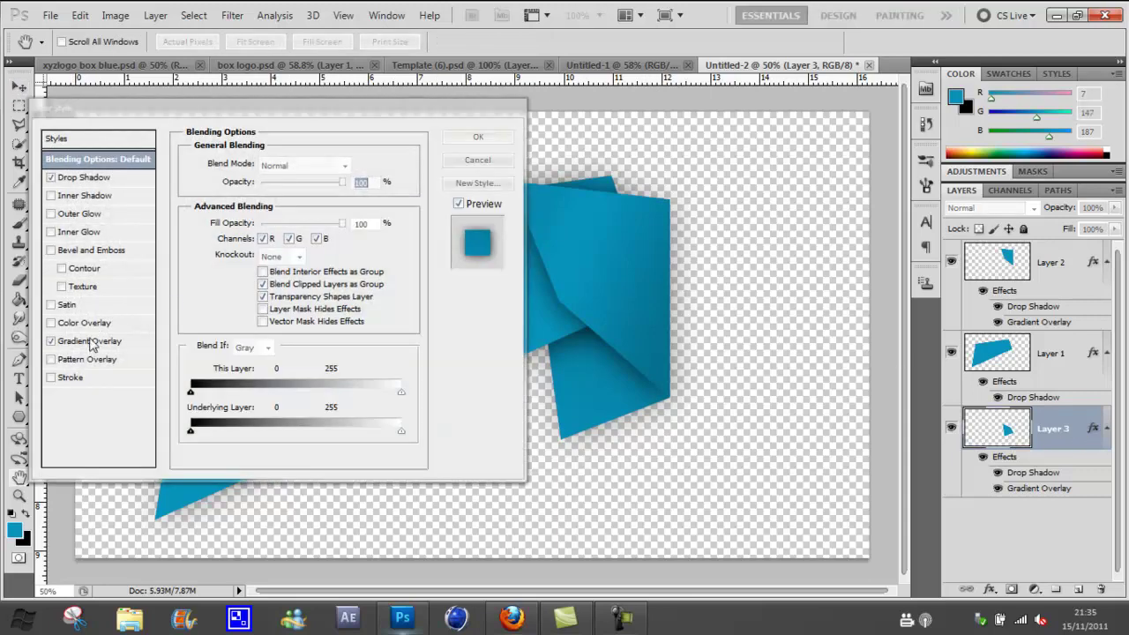
pyautogui.click(92, 342)
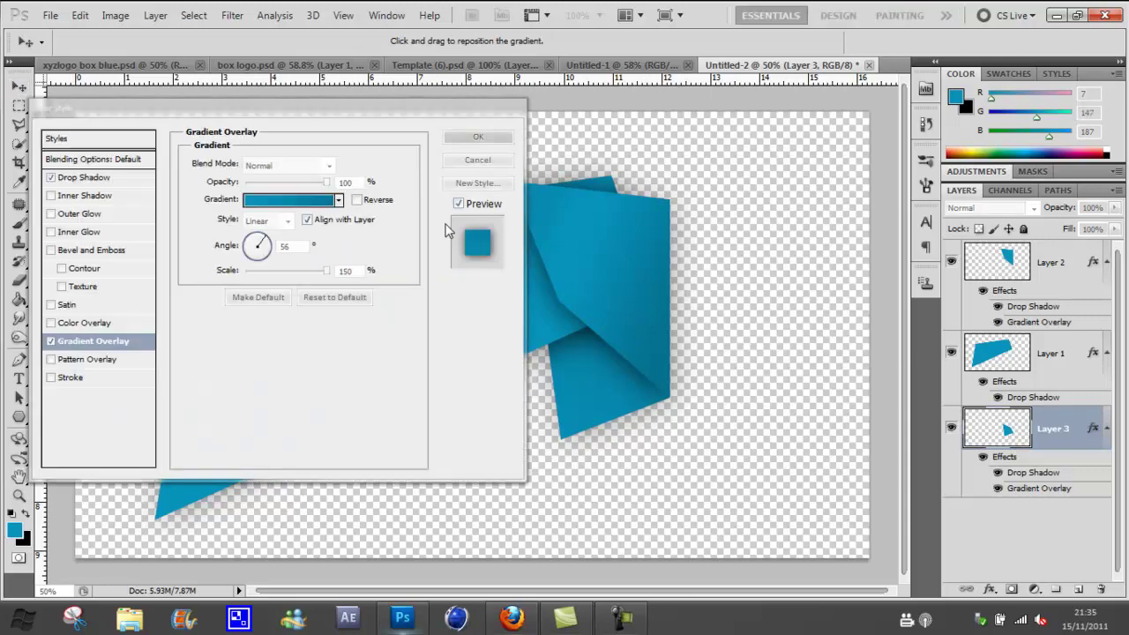
pyautogui.click(263, 248)
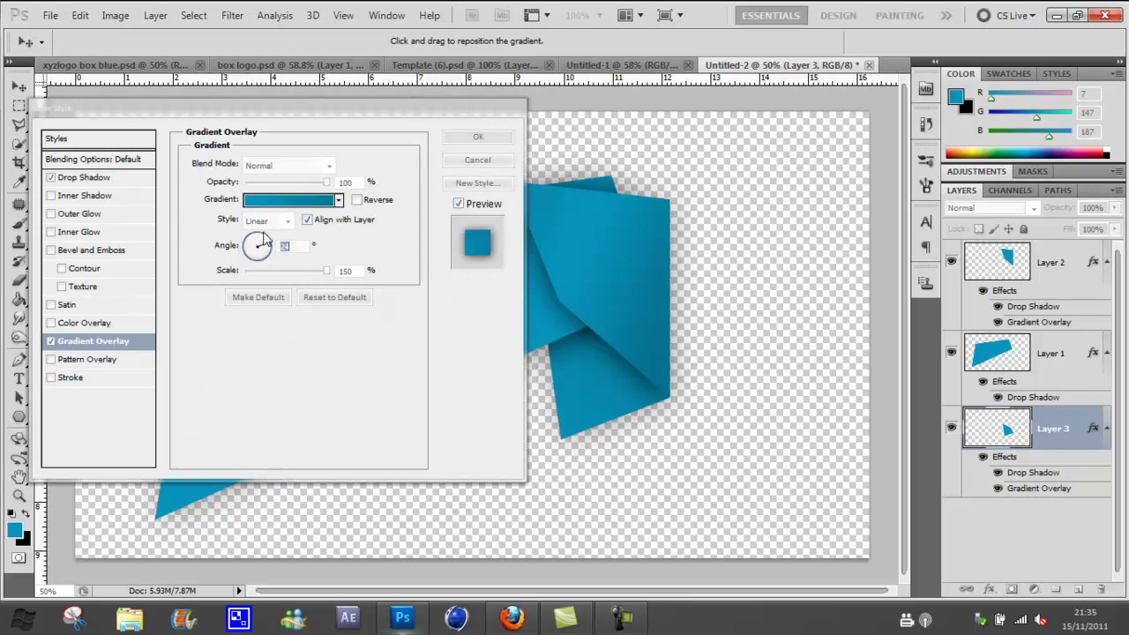
pyautogui.click(319, 201)
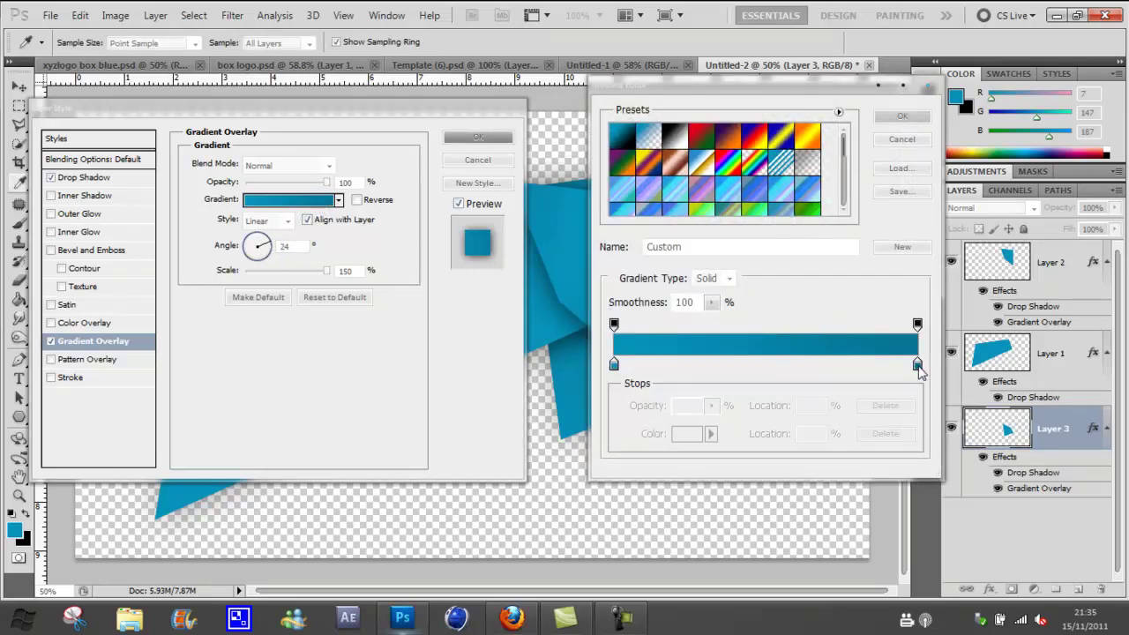
pyautogui.moveTo(917, 365); pyautogui.dragTo(845, 362)
pyautogui.click(903, 117)
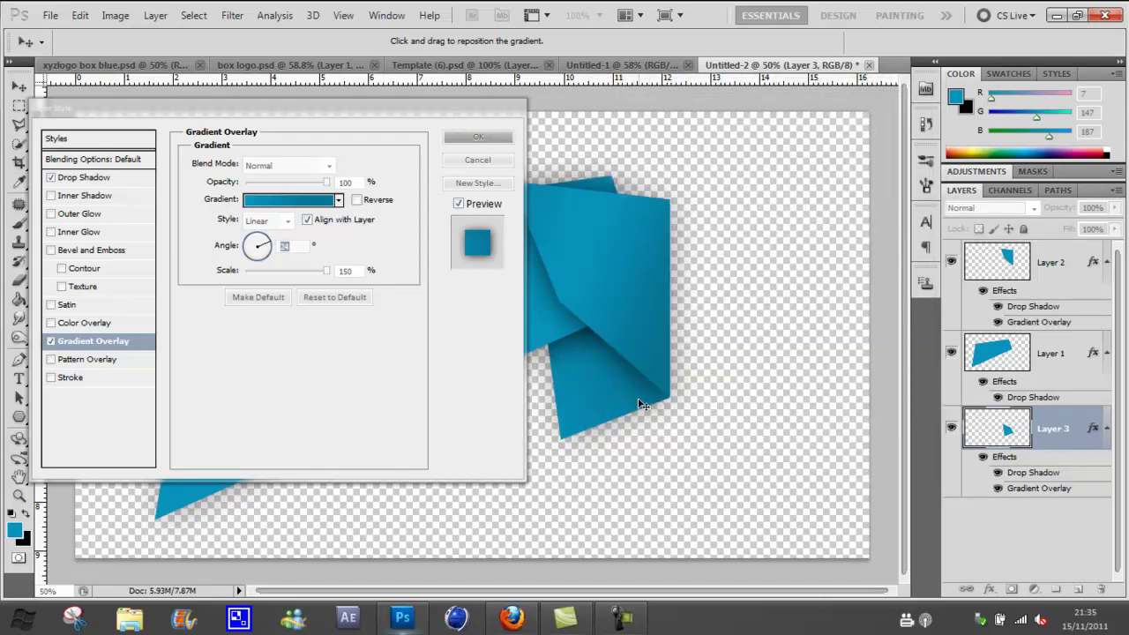
# - Confirm Layer 3's edits and give Layer 1 a Foreground to Background gradient overlay
pyautogui.click(458, 137)
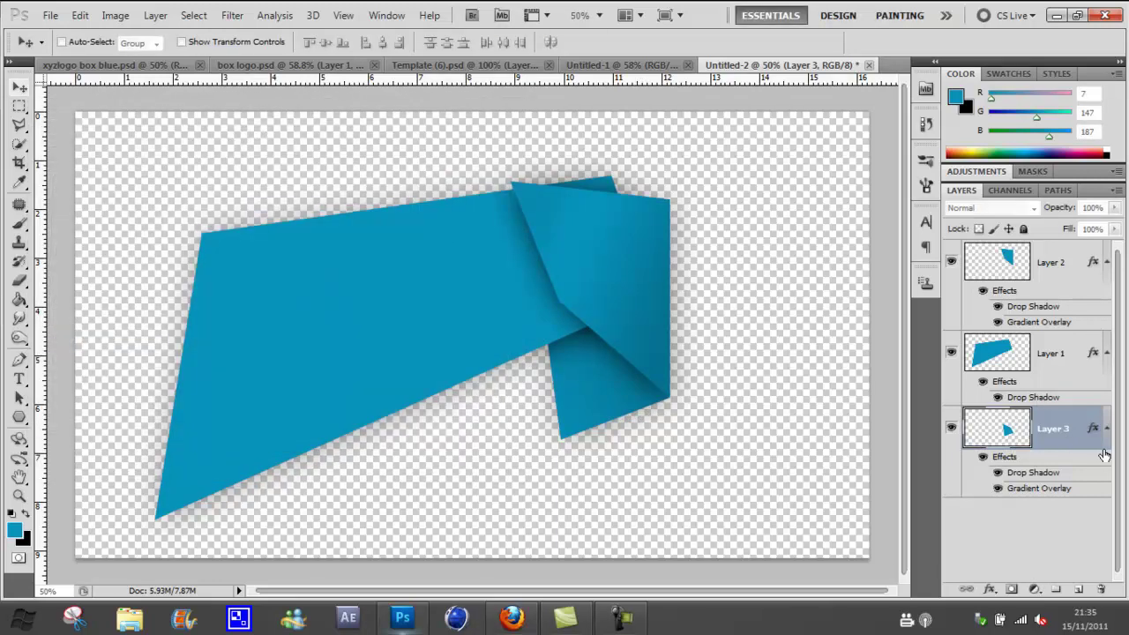
pyautogui.click(1074, 351)
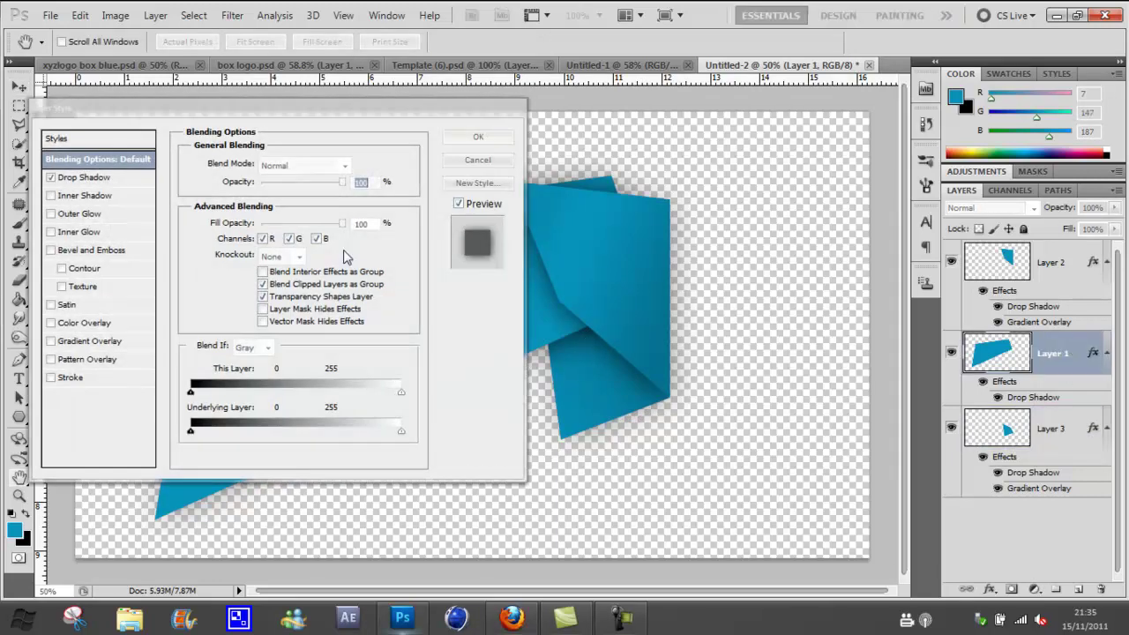
pyautogui.click(53, 341)
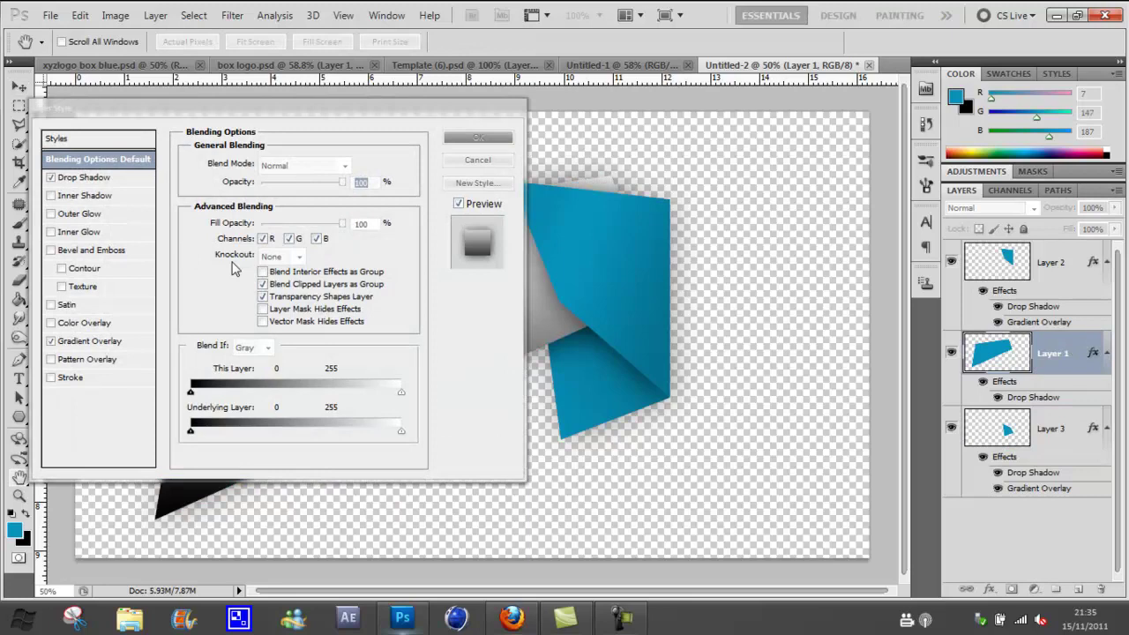
pyautogui.click(93, 342)
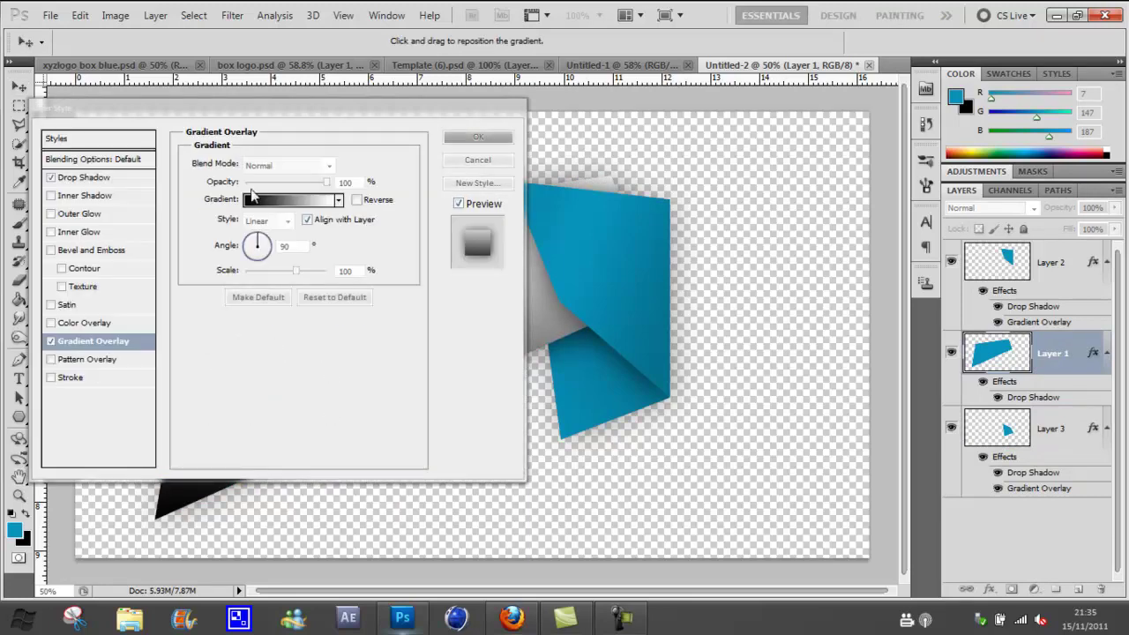
pyautogui.click(265, 199)
pyautogui.click(621, 137)
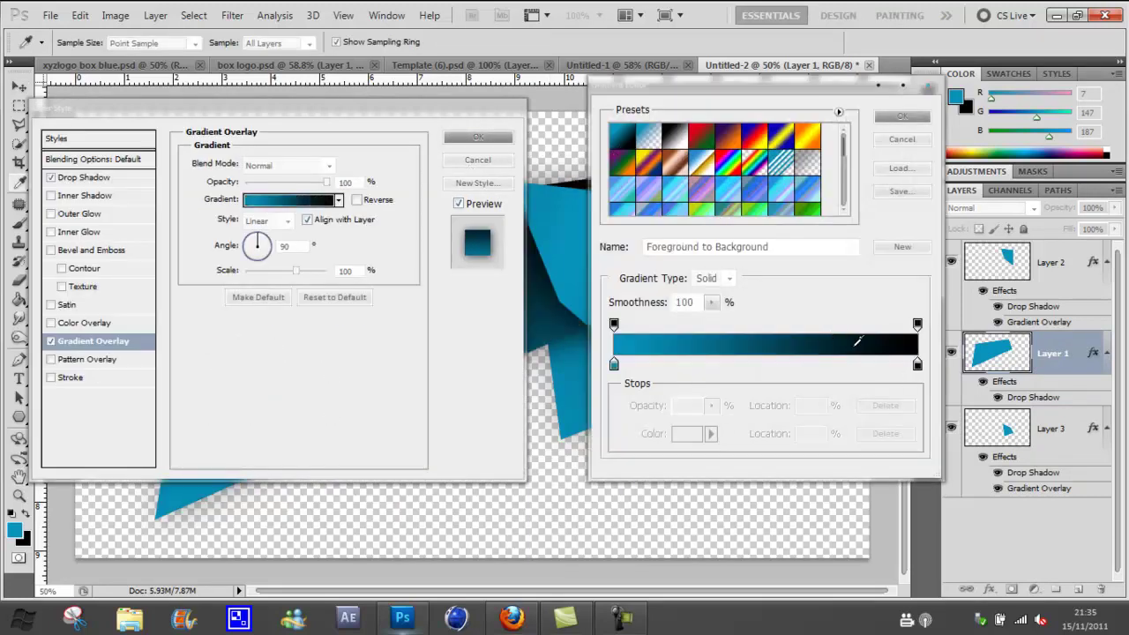
# - Set Layer 1's gradient end stop to deeper teal 047c9f and apply the overlay
pyautogui.click(918, 364)
pyautogui.click(692, 434)
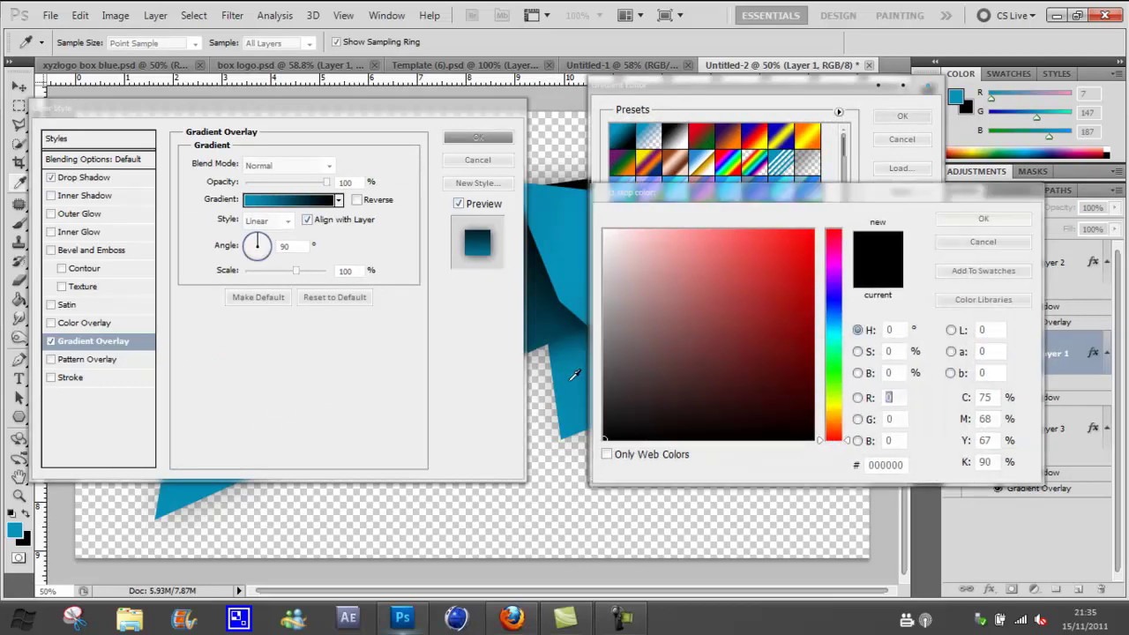
pyautogui.click(582, 299)
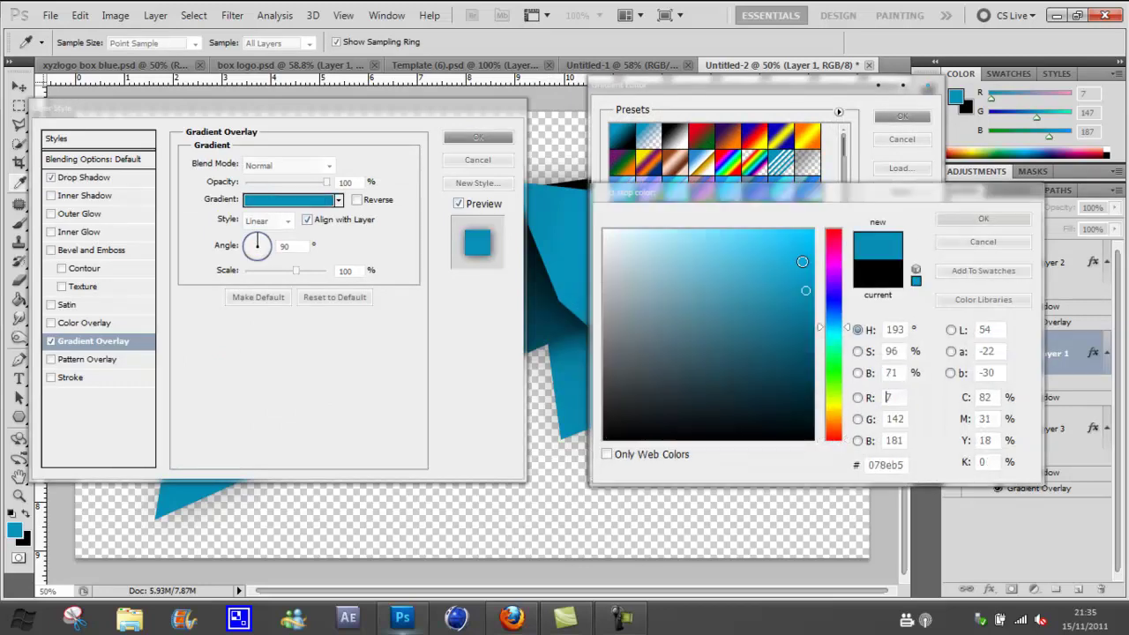
pyautogui.click(808, 308)
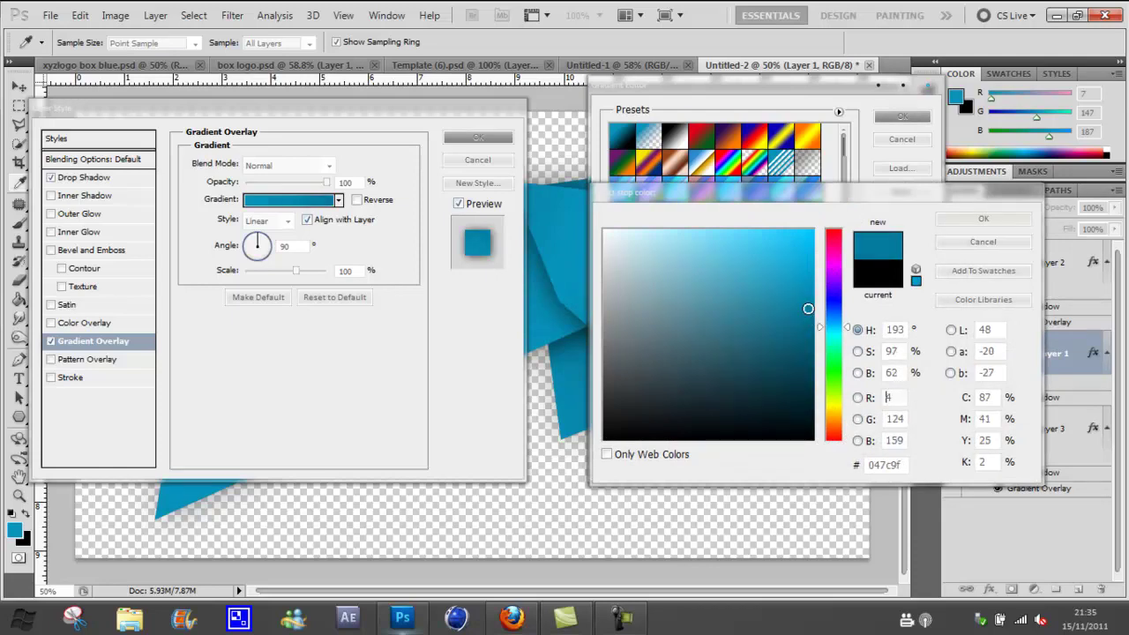
pyautogui.click(959, 217)
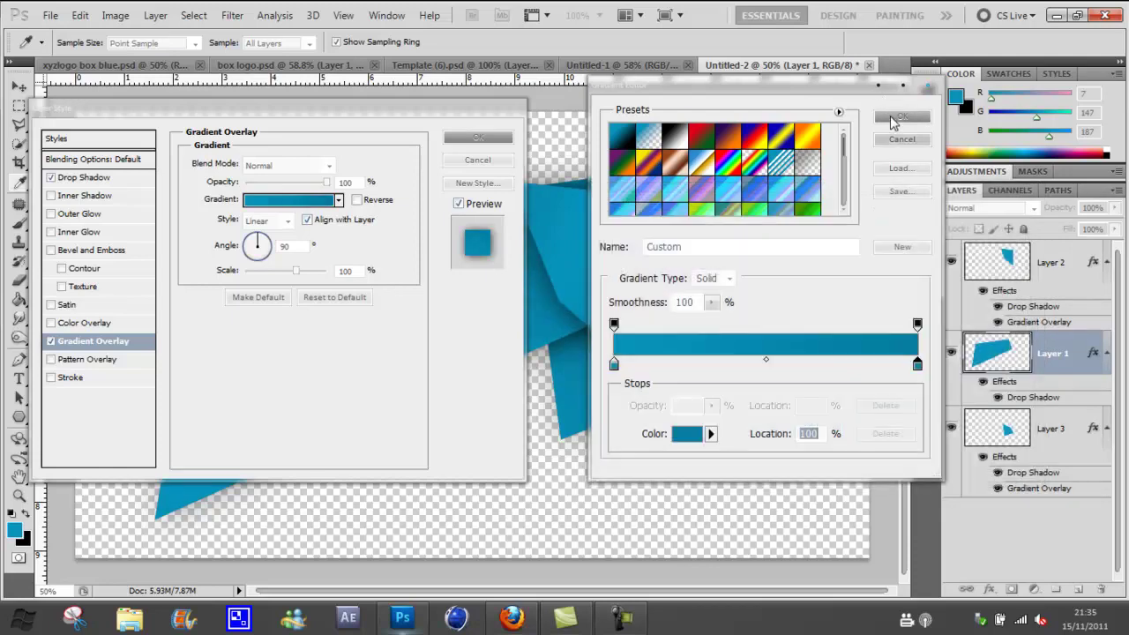
pyautogui.click(892, 122)
pyautogui.moveTo(305, 117); pyautogui.dragTo(666, 136)
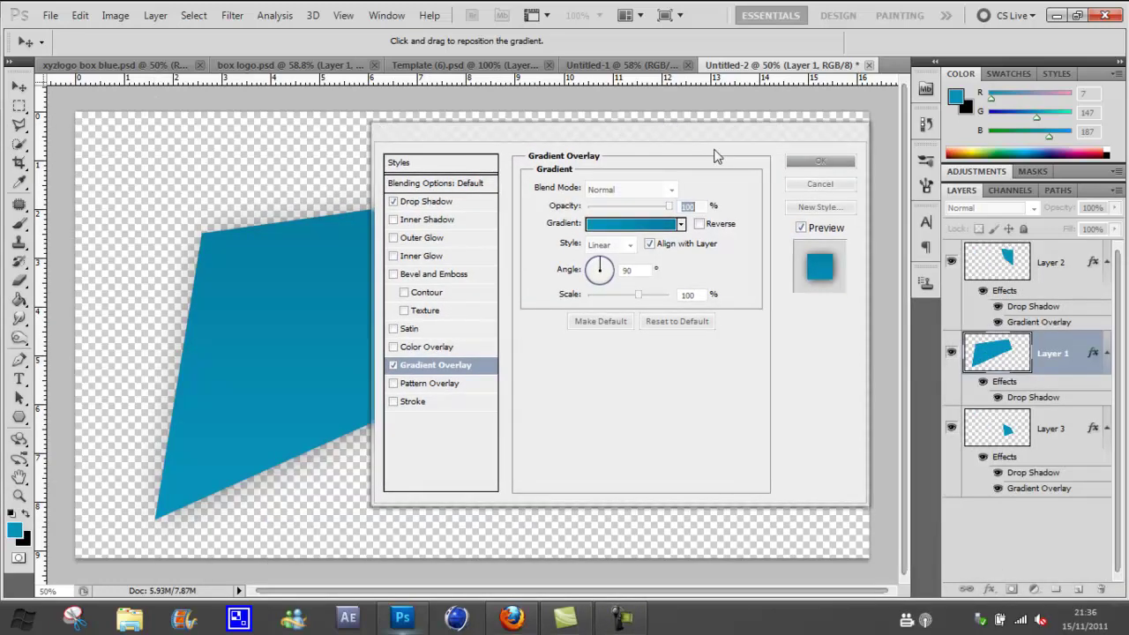
pyautogui.click(801, 160)
pyautogui.click(620, 620)
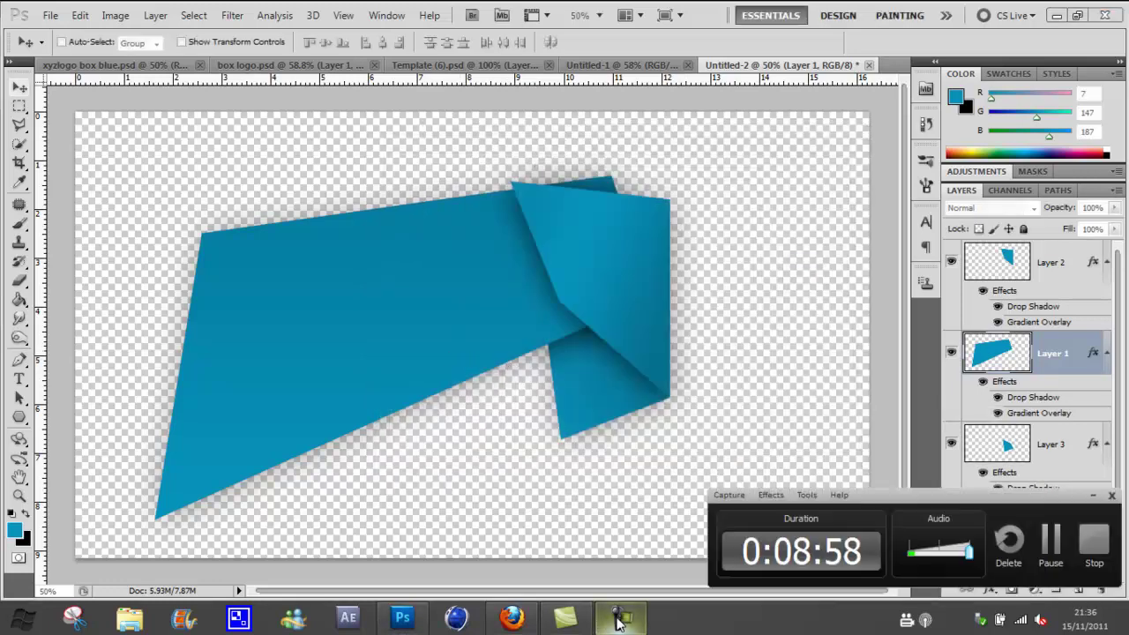
pyautogui.click(620, 620)
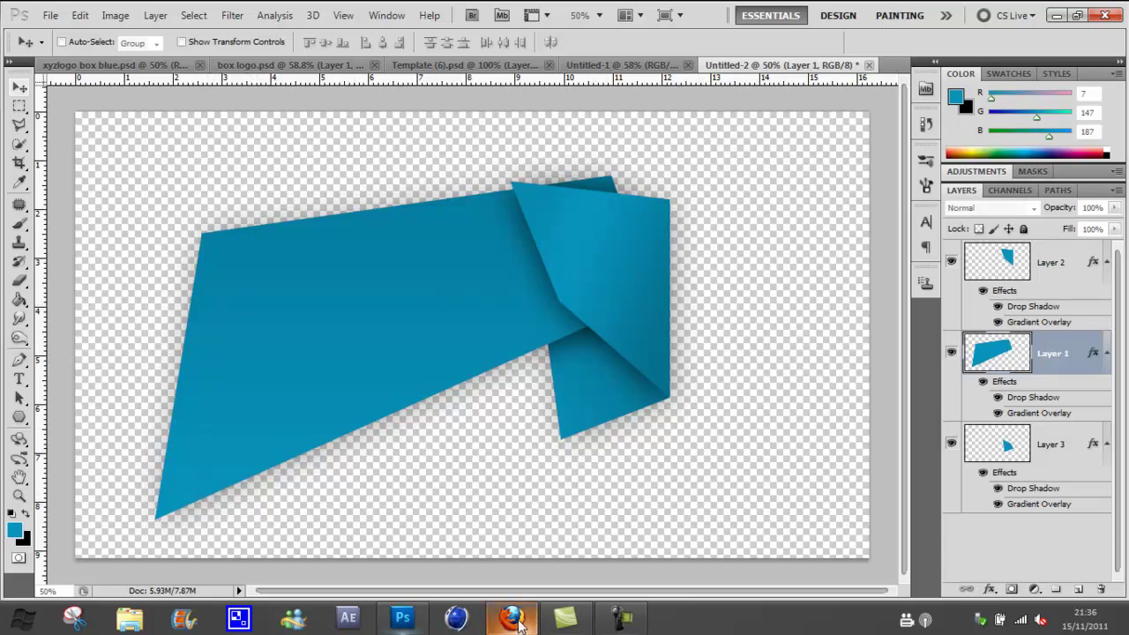
pyautogui.moveTo(514, 621)
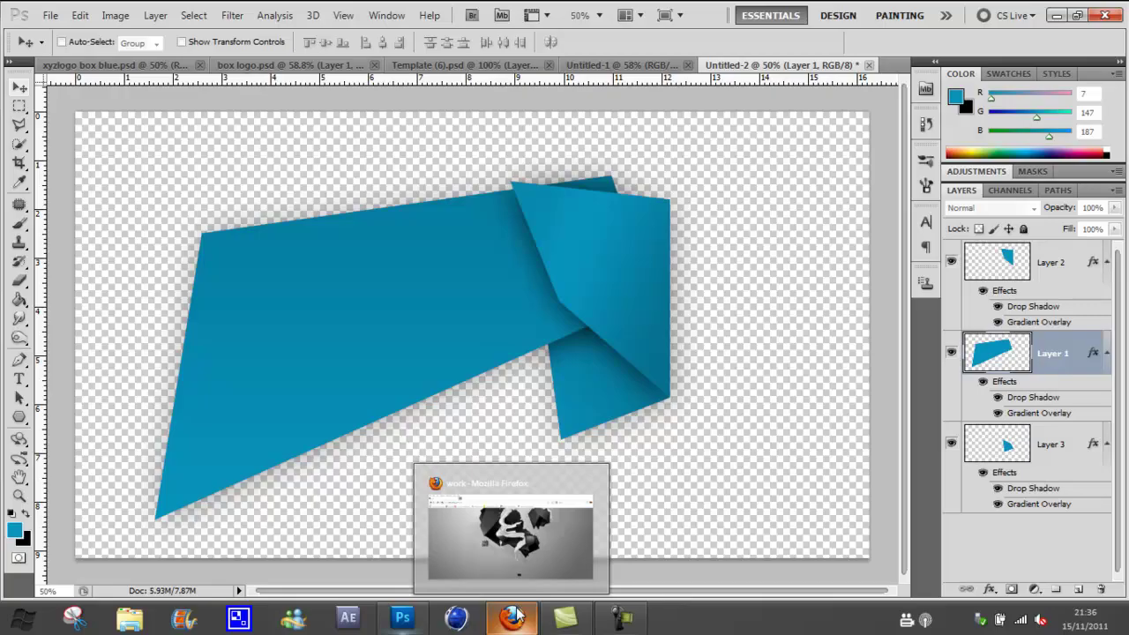
pyautogui.click(519, 620)
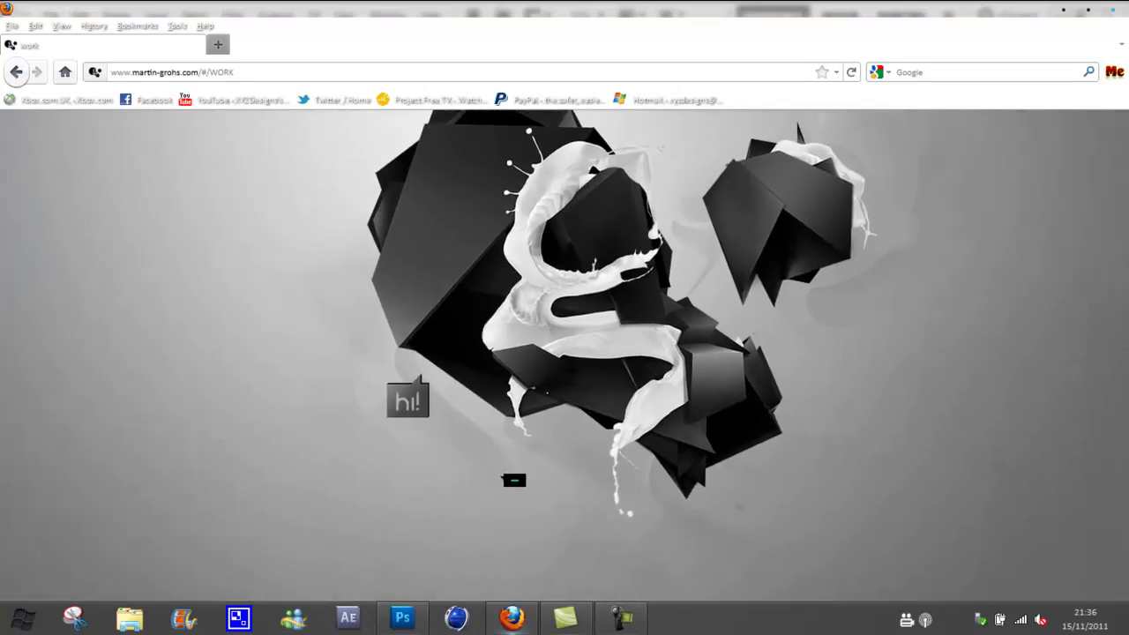
pyautogui.click(403, 619)
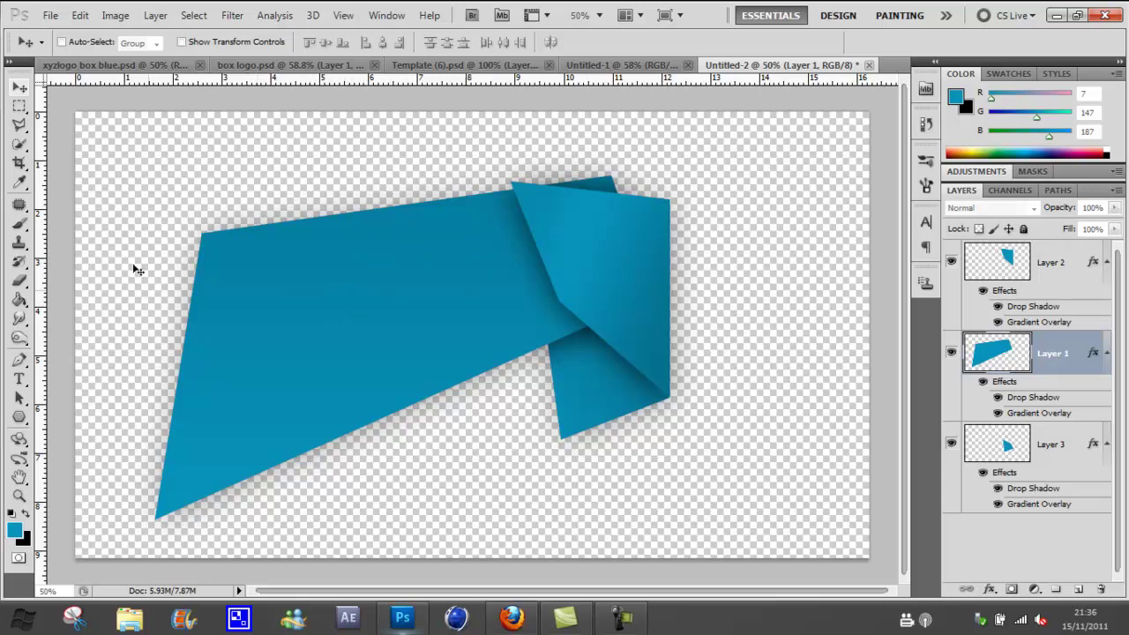
# - Switch to Template (6).psd and scroll around the folded shapes beside the XYZDESIGNS logo
pyautogui.click(463, 64)
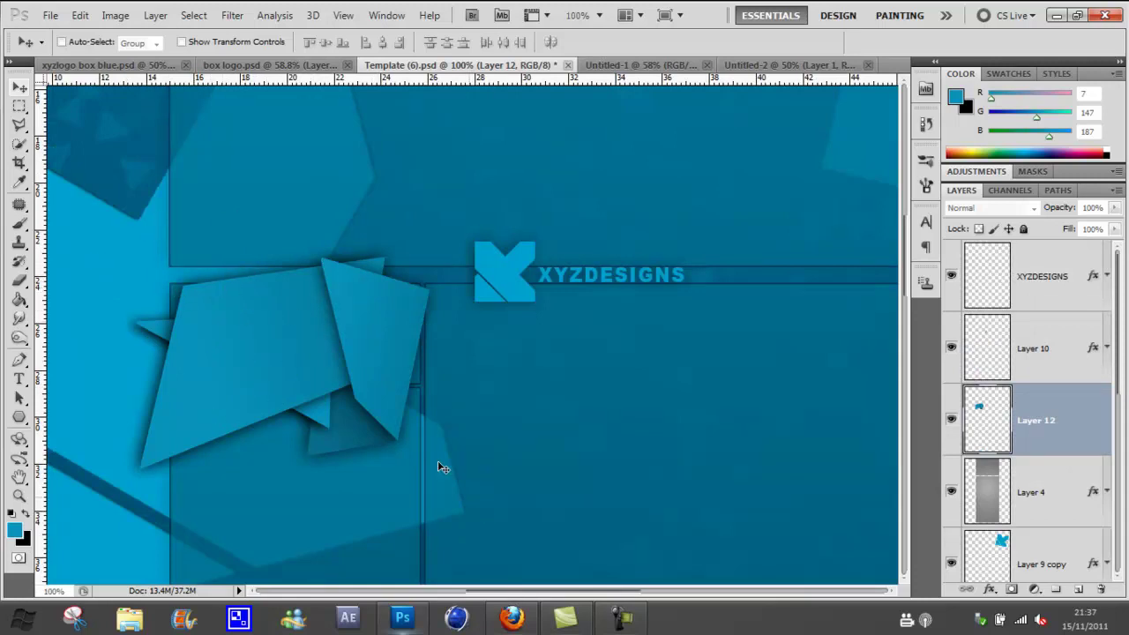
pyautogui.scroll(2, 582, 260)
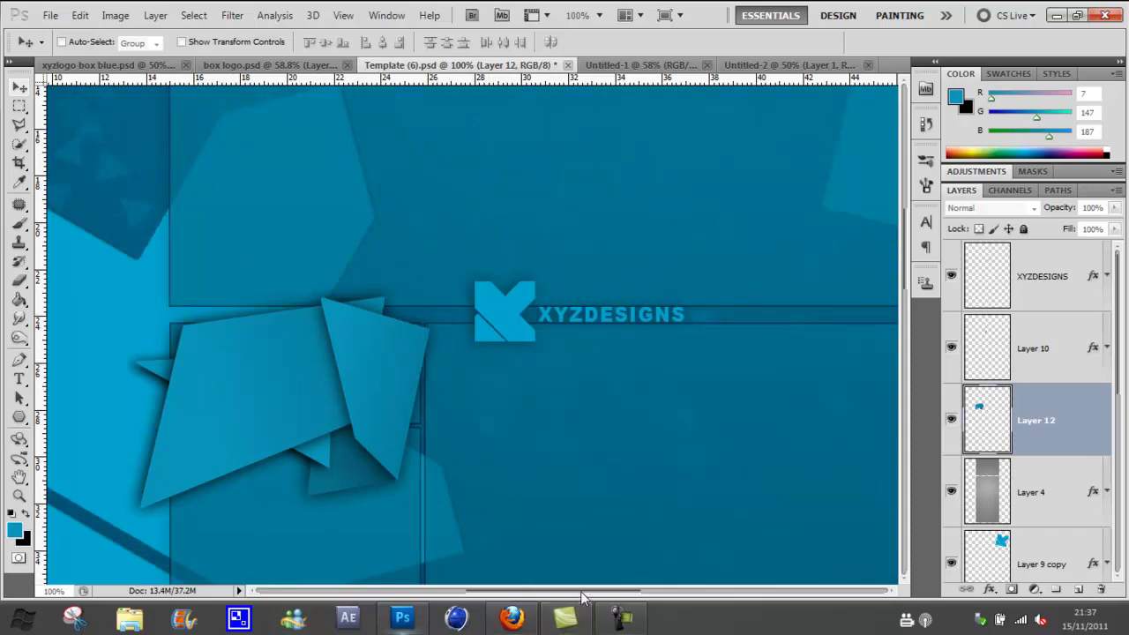
pyautogui.moveTo(583, 589); pyautogui.dragTo(523, 587)
pyautogui.scroll(-4, 537, 420)
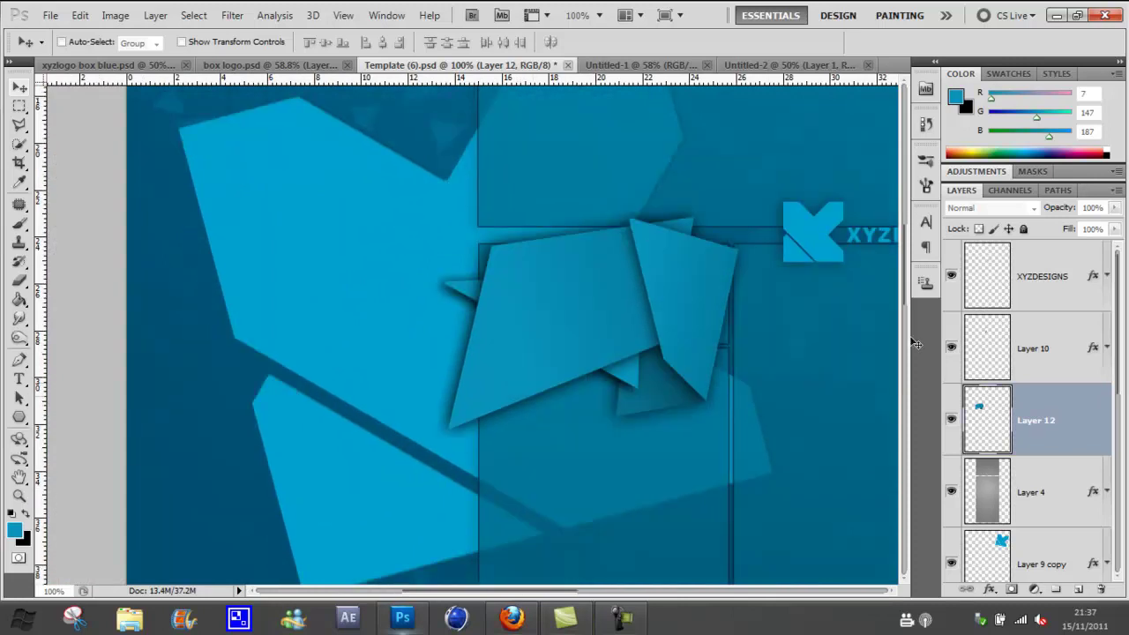
pyautogui.scroll(-8, 912, 308)
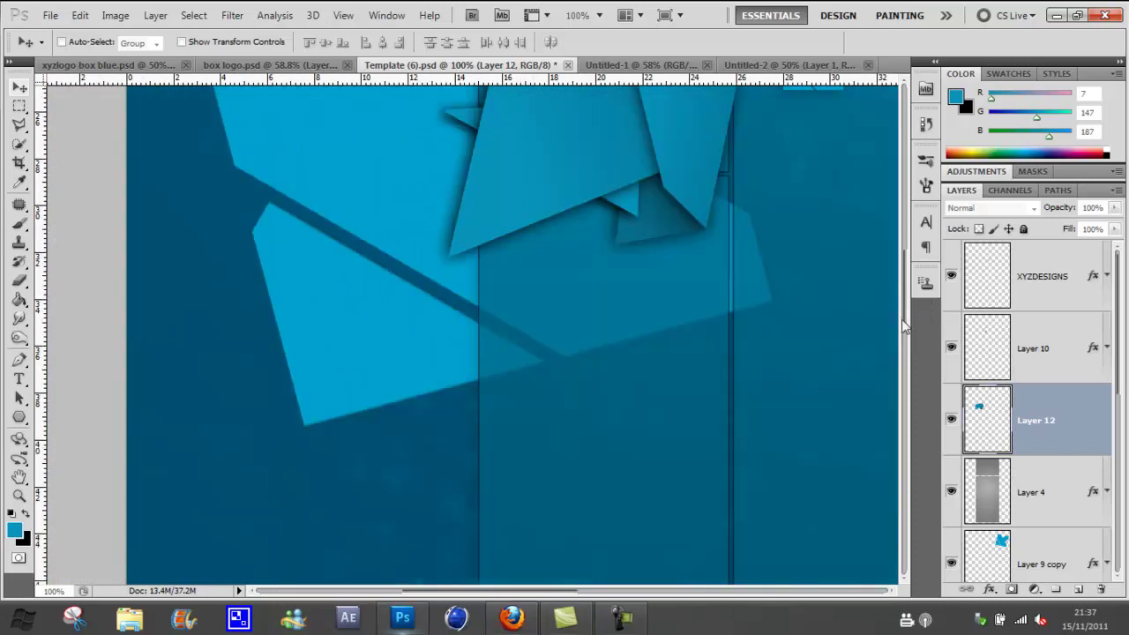
pyautogui.scroll(8, 904, 291)
pyautogui.scroll(5, 904, 291)
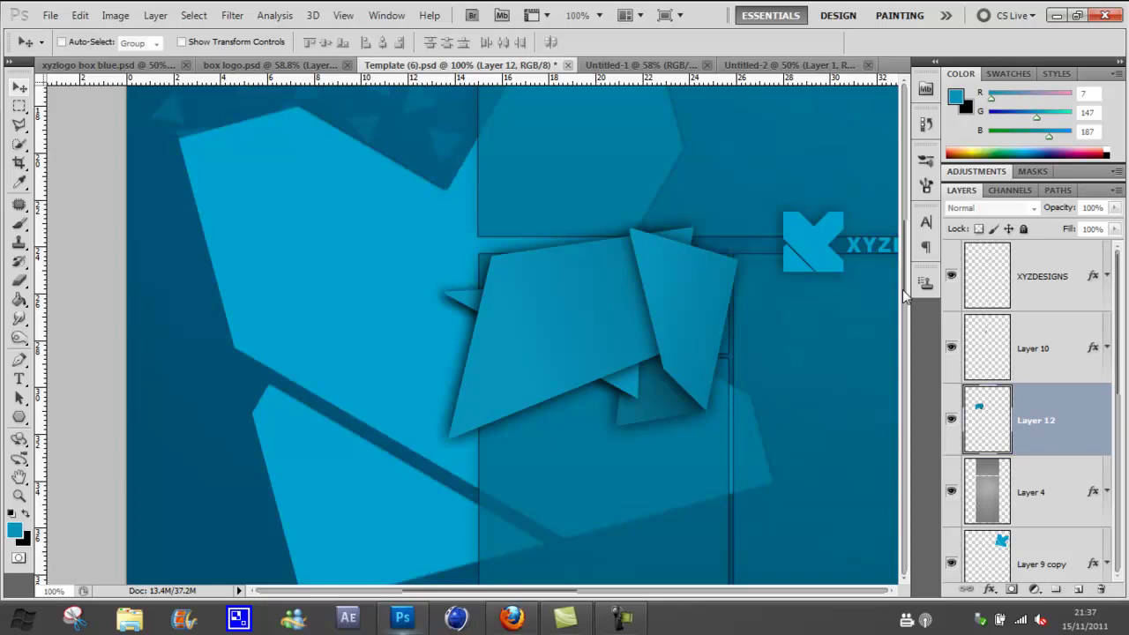
pyautogui.scroll(15, 904, 269)
pyautogui.scroll(-20, 905, 338)
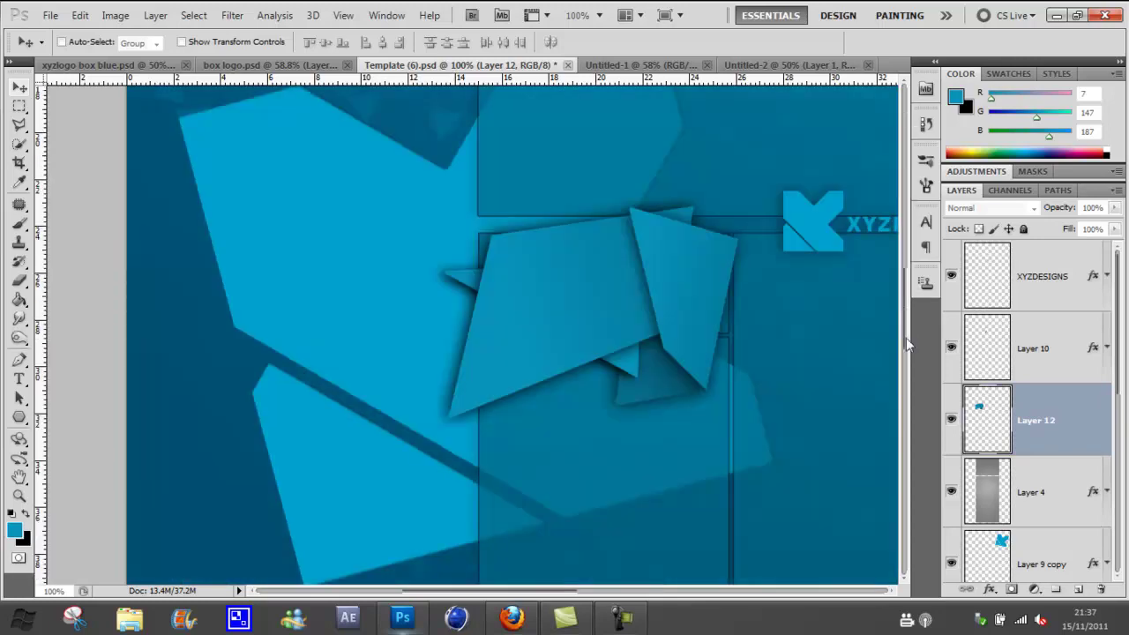
pyautogui.scroll(10, 907, 262)
pyautogui.scroll(-9, 907, 285)
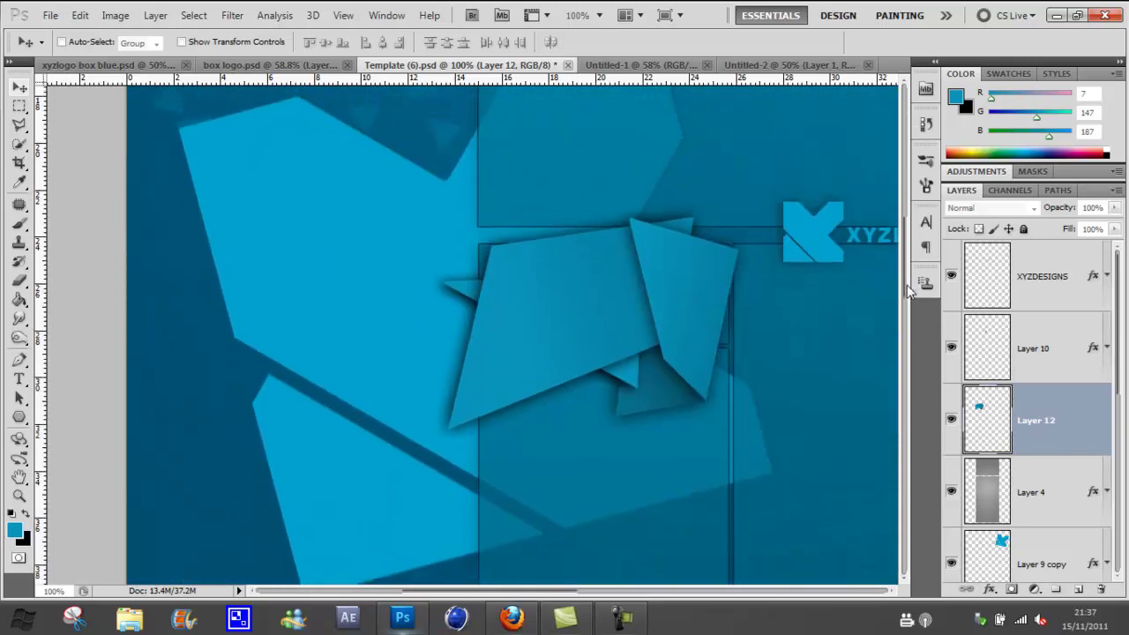
pyautogui.scroll(2, 908, 285)
pyautogui.scroll(-1, 907, 285)
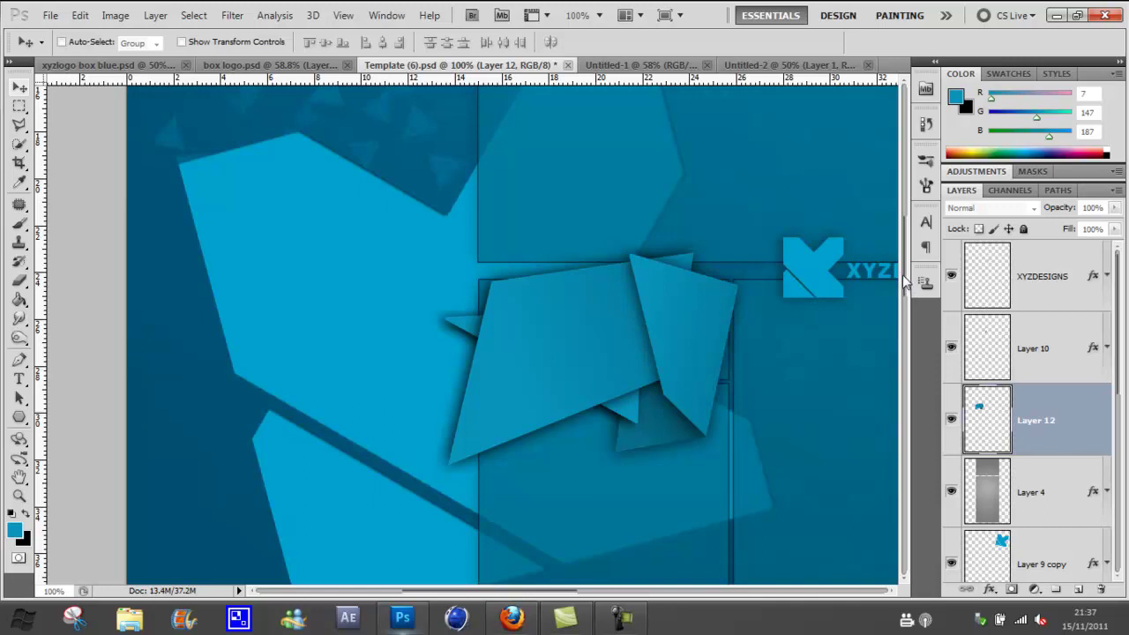